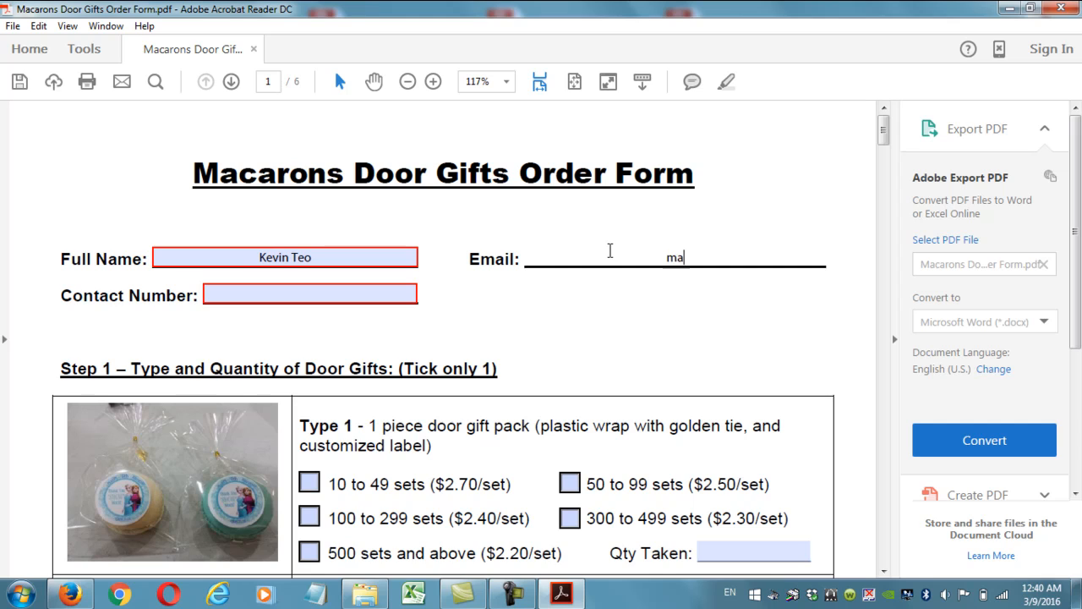
# Correct the typos and finish the customer's e-mail address.
pyautogui.press('BackSpace')
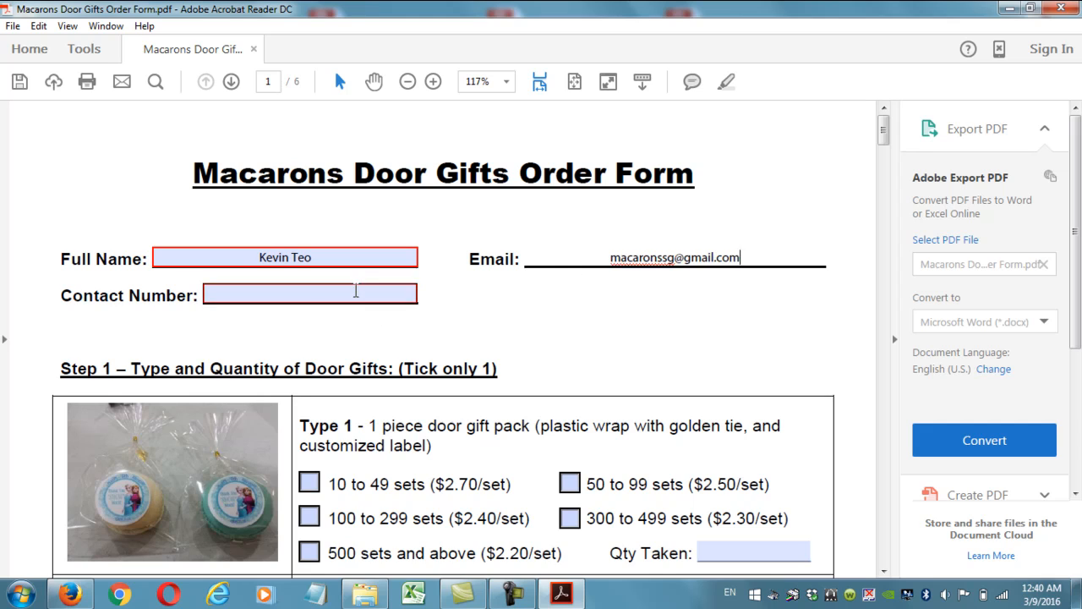
# Enter the customer's phone number in the Contact Number field.
pyautogui.click(355, 291)
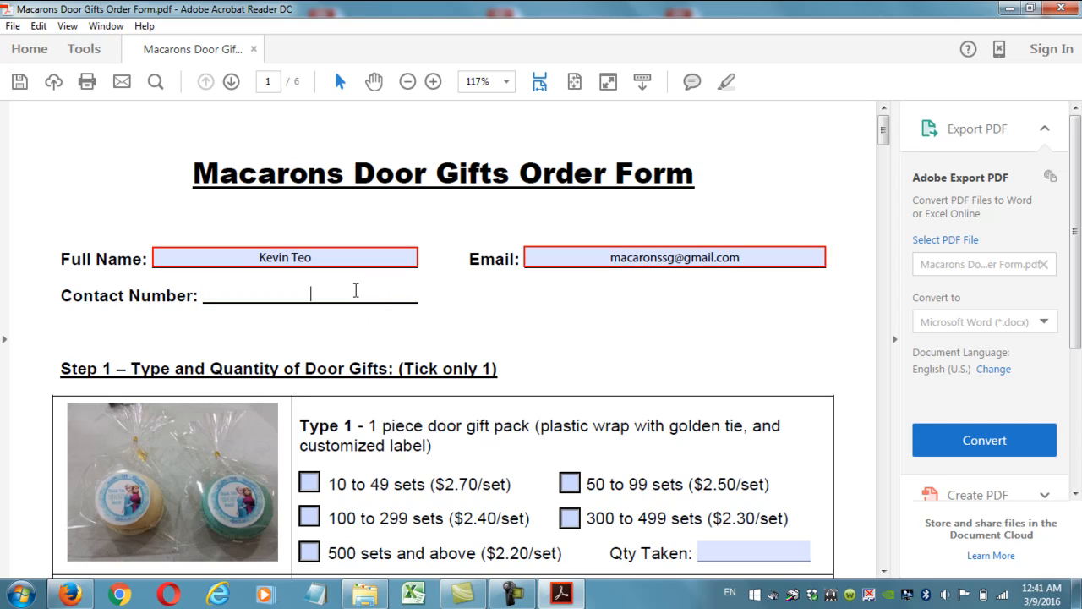
pyautogui.write('9XXXXXXX')
pyautogui.click(407, 341)
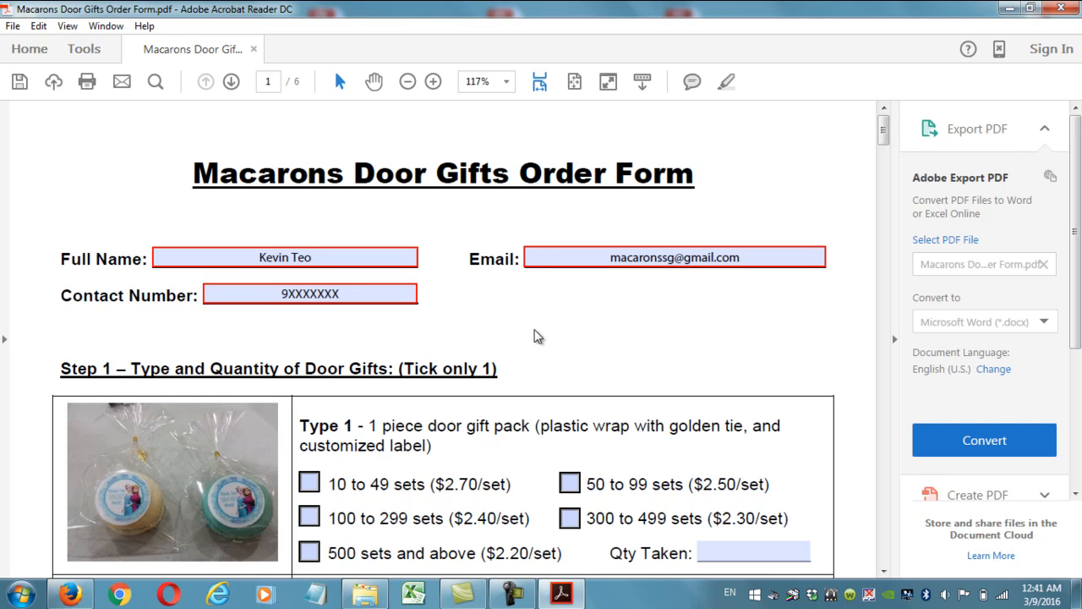
# Tick the Type 3 '100 to 299 sets ($6.20/set)' checkbox in Step 1.
pyautogui.scroll(-3, 640, 358)
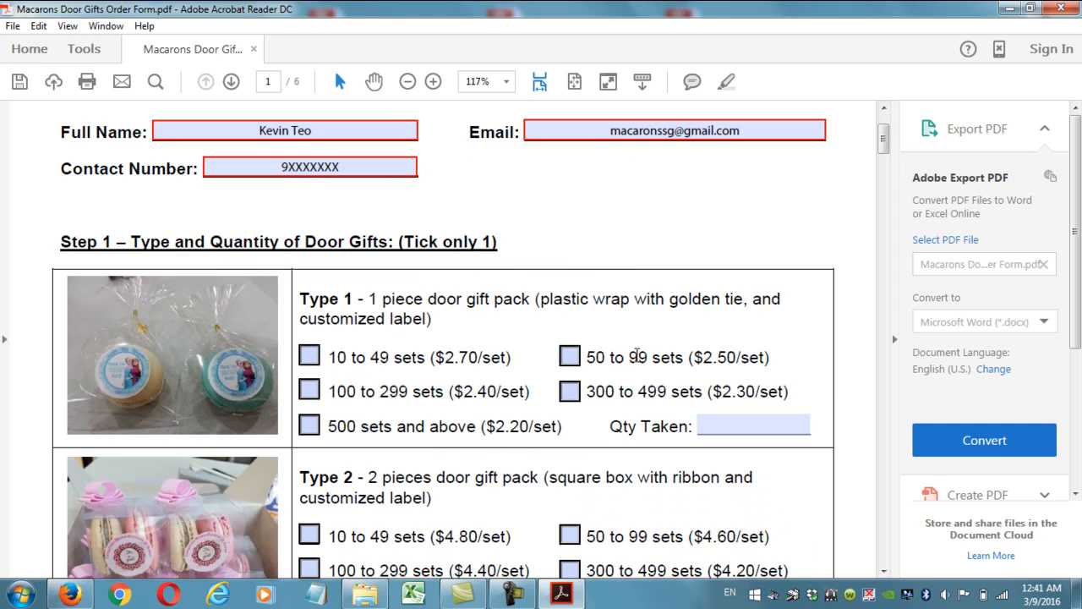
pyautogui.scroll(-3, 636, 356)
pyautogui.scroll(3, 637, 355)
pyautogui.scroll(-15, 457, 340)
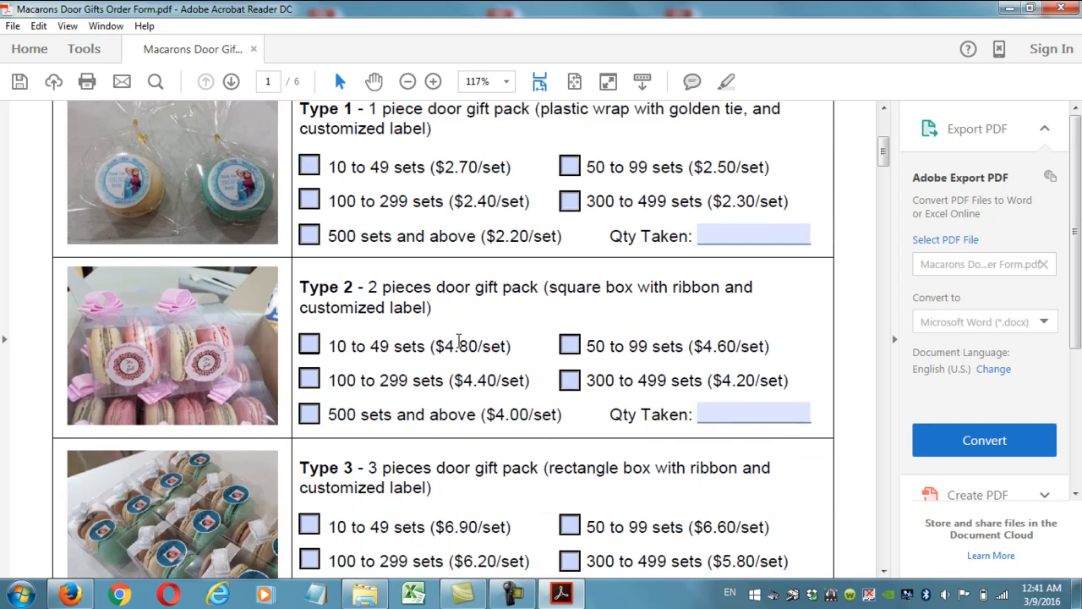
pyautogui.scroll(11, 459, 340)
pyautogui.scroll(6, 459, 340)
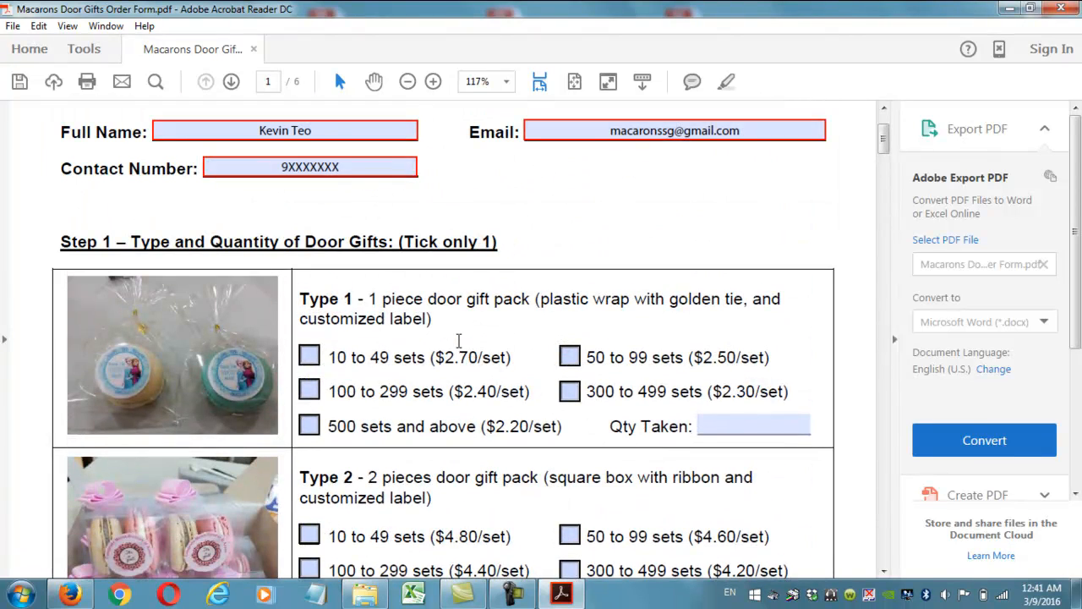
pyautogui.scroll(-13, 373, 347)
pyautogui.scroll(-2, 373, 347)
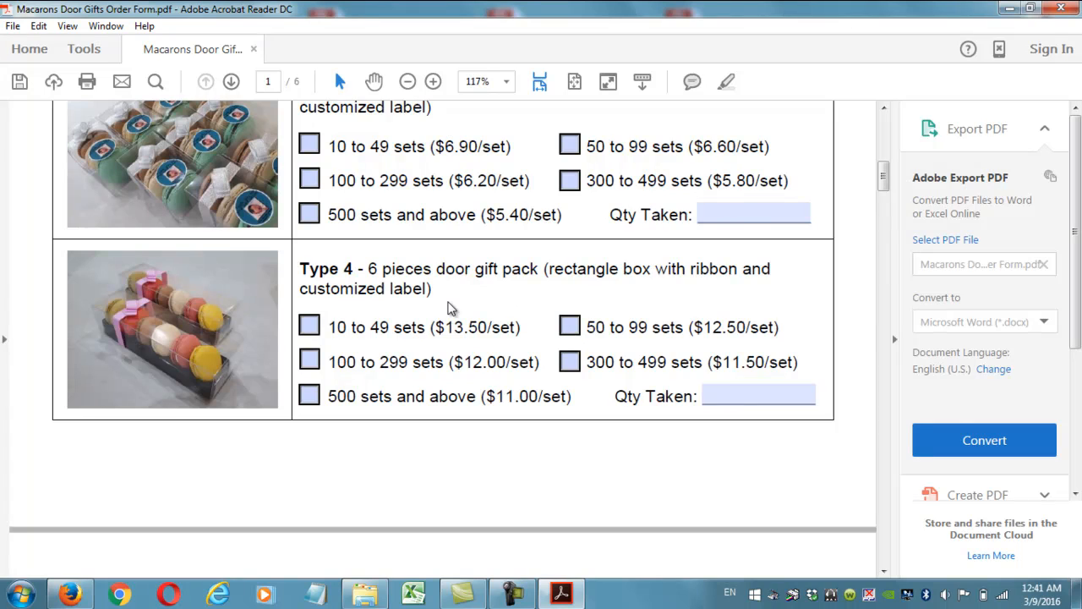
pyautogui.scroll(2, 448, 301)
pyautogui.scroll(10, 448, 300)
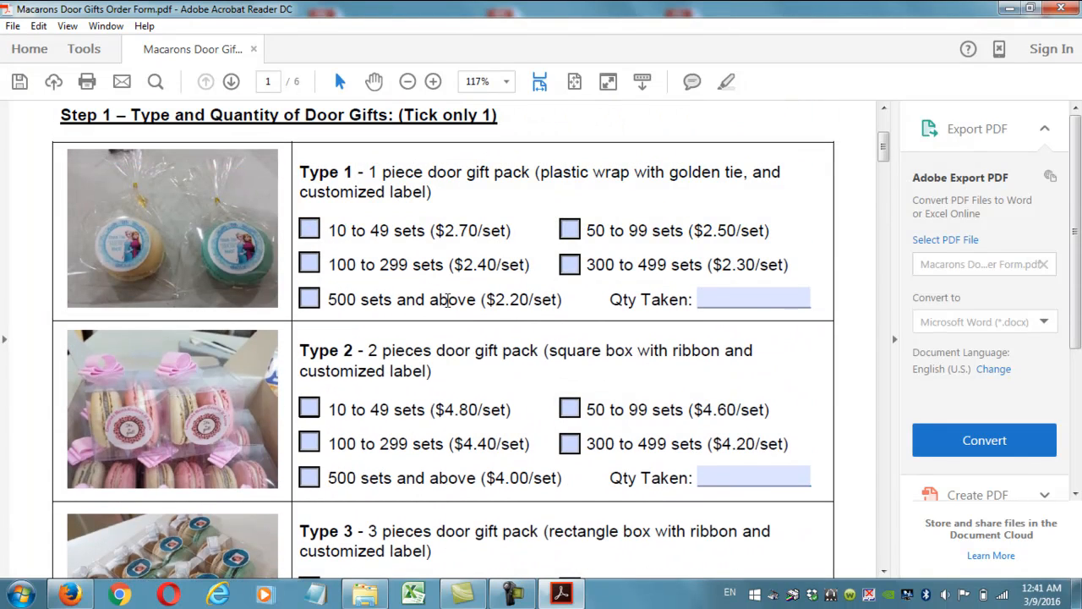
pyautogui.scroll(-3, 447, 300)
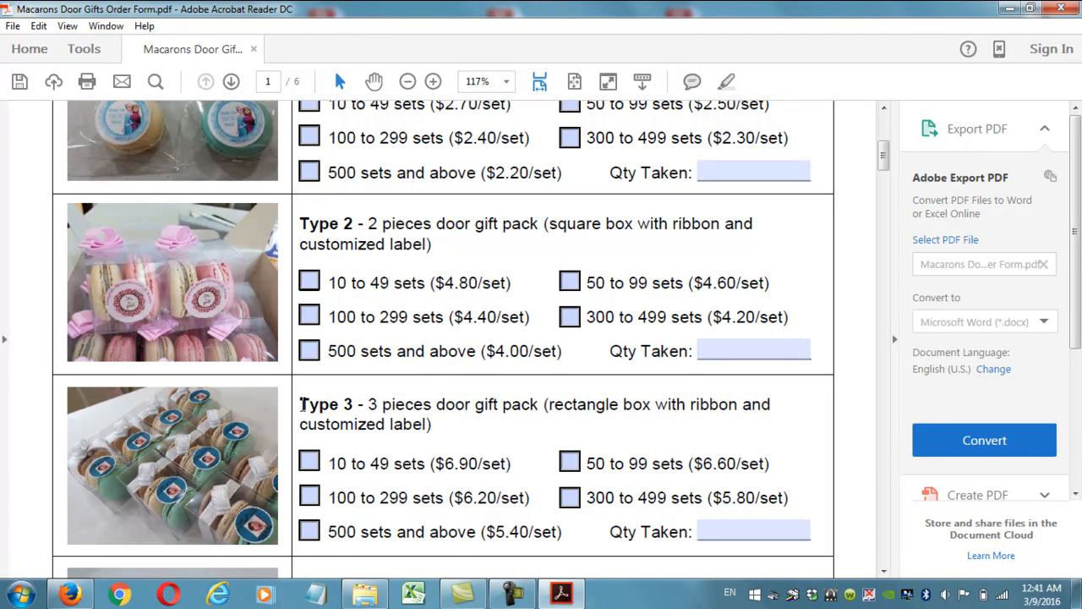
pyautogui.click(311, 501)
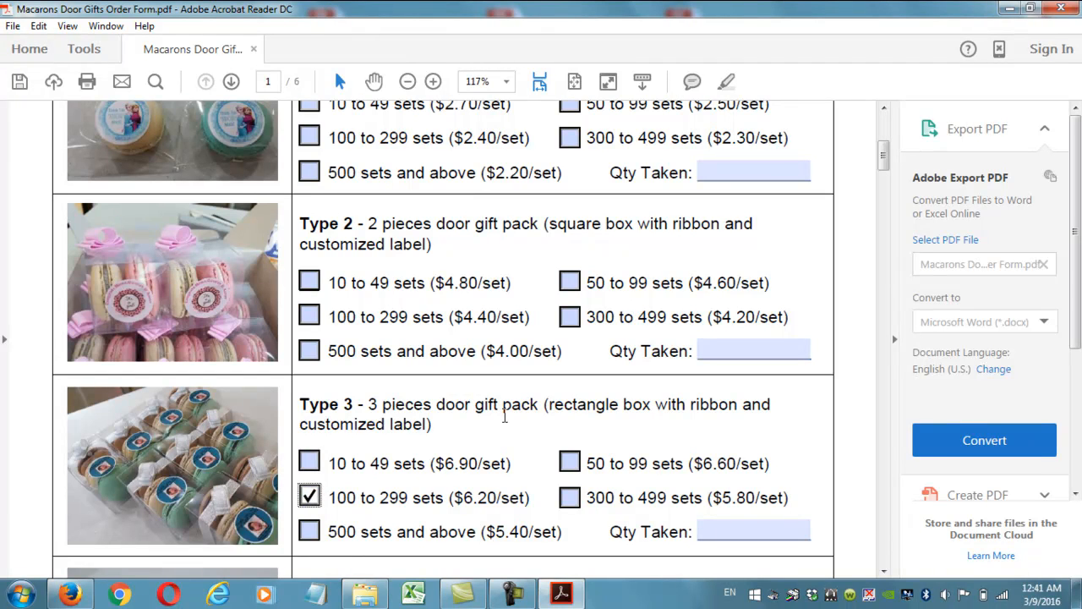
pyautogui.scroll(-1, 505, 415)
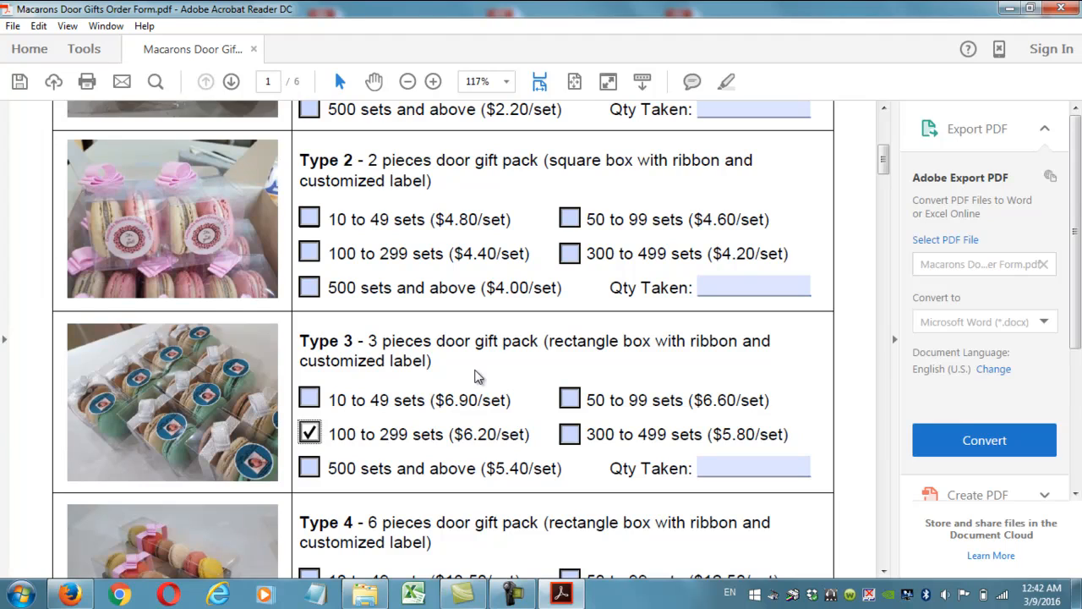
# Enter 150 in Type 3 Qty Taken and scroll to page 2, Step 2 – Flavours & Quantities.
pyautogui.click(714, 470)
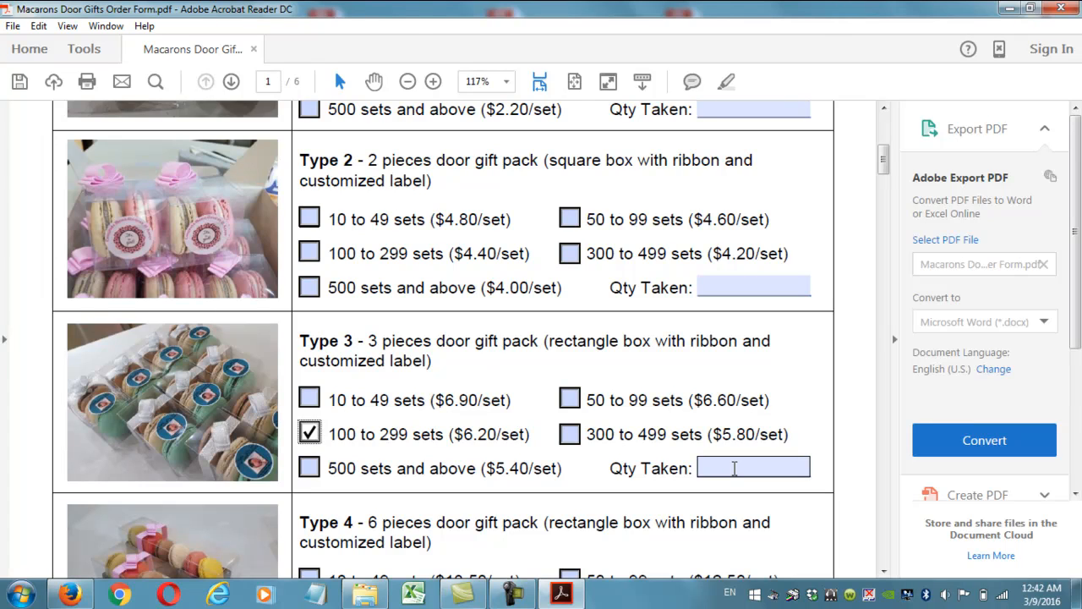
pyautogui.click(735, 469)
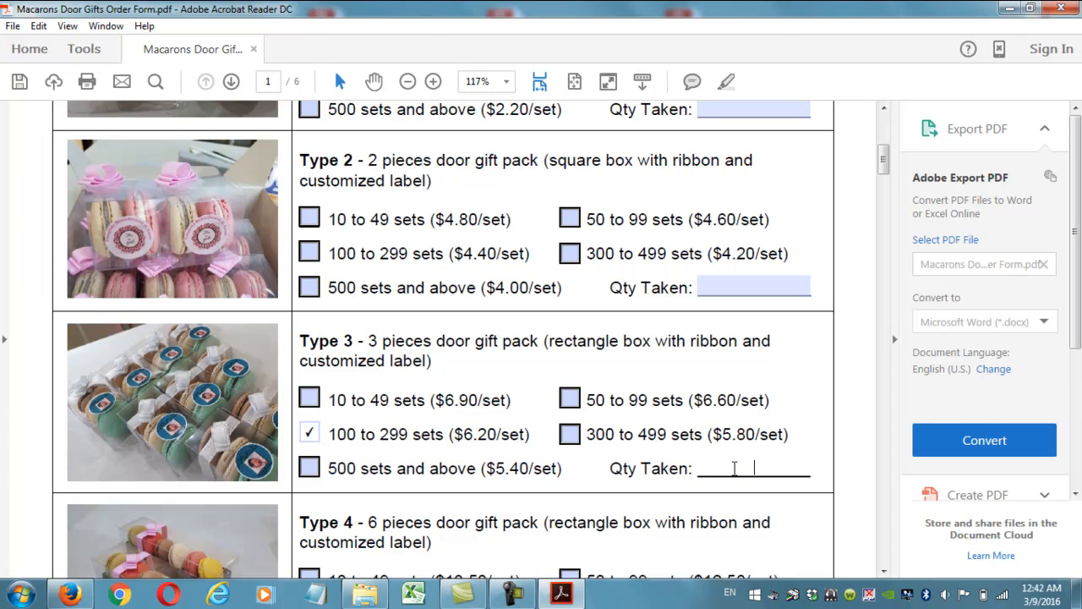
pyautogui.write('150')
pyautogui.scroll(-15, 536, 435)
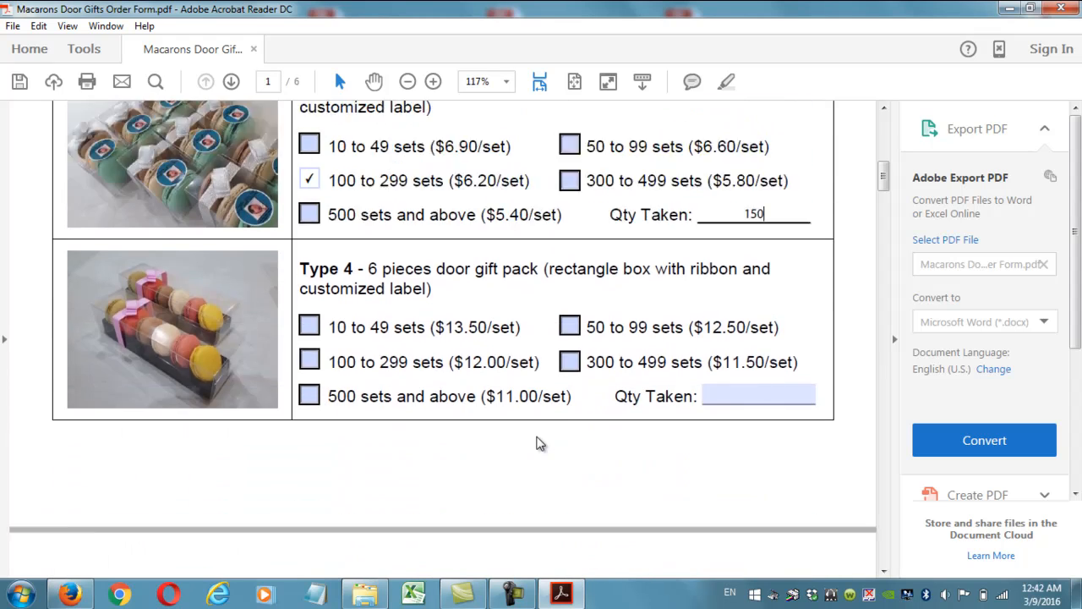
pyautogui.scroll(-1, 241, 369)
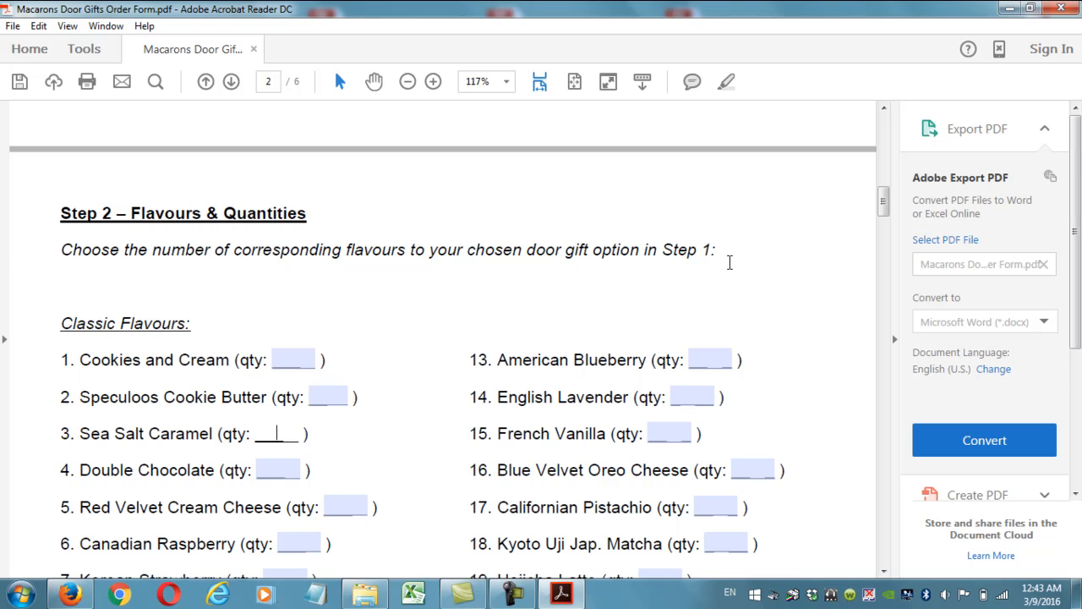
# Enter 150 as the quantity for American Blueberry, French Vanilla and Red Velvet Cream Cheese.
pyautogui.click(423, 298)
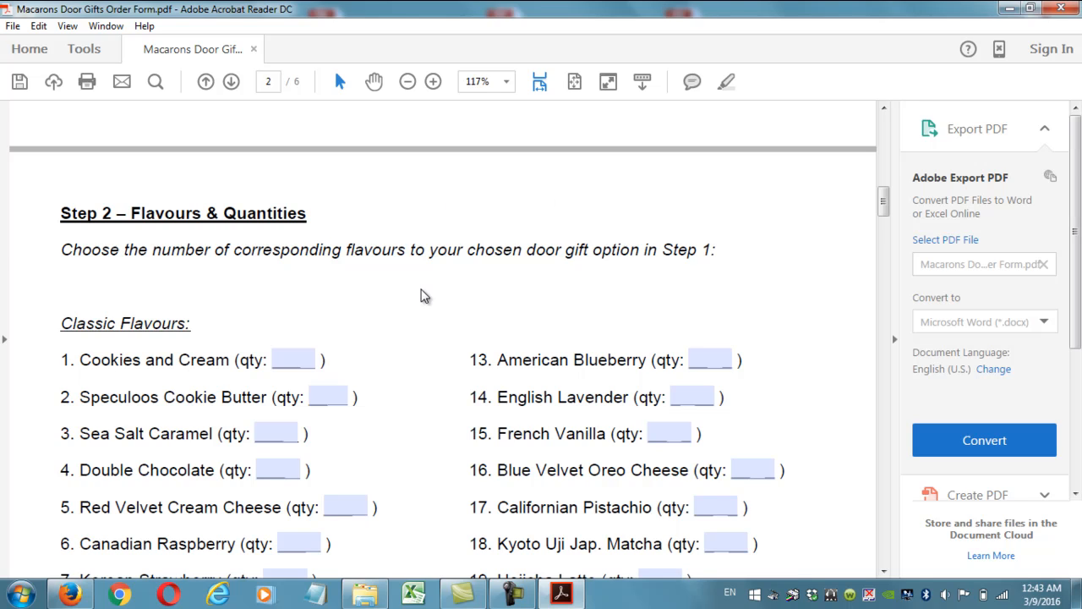
pyautogui.click(695, 362)
pyautogui.write('150')
pyautogui.click(768, 399)
pyautogui.click(668, 433)
pyautogui.write('150')
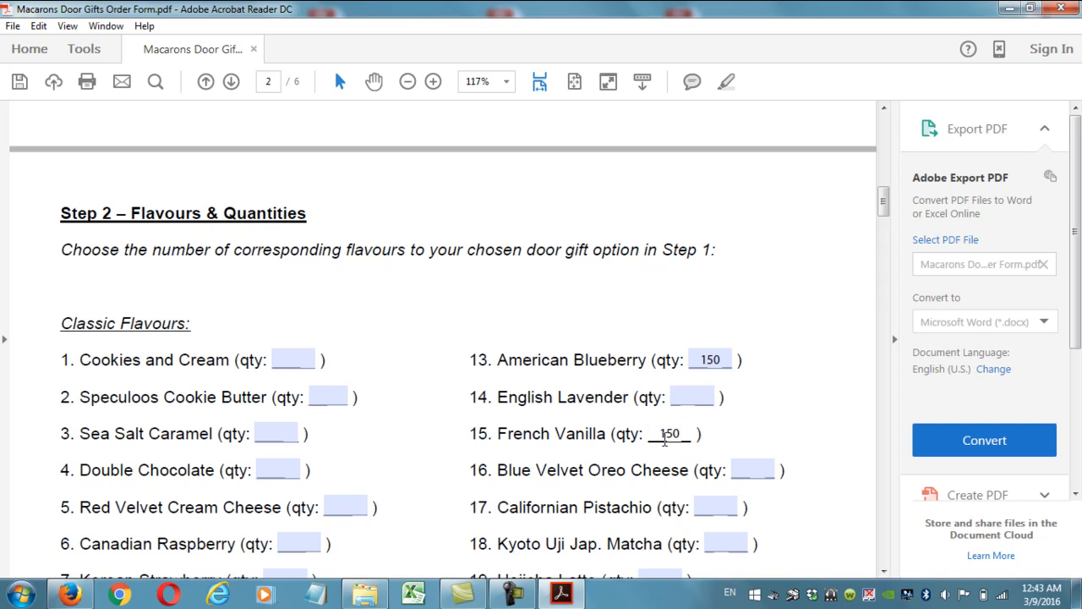
pyautogui.click(340, 508)
pyautogui.write('150')
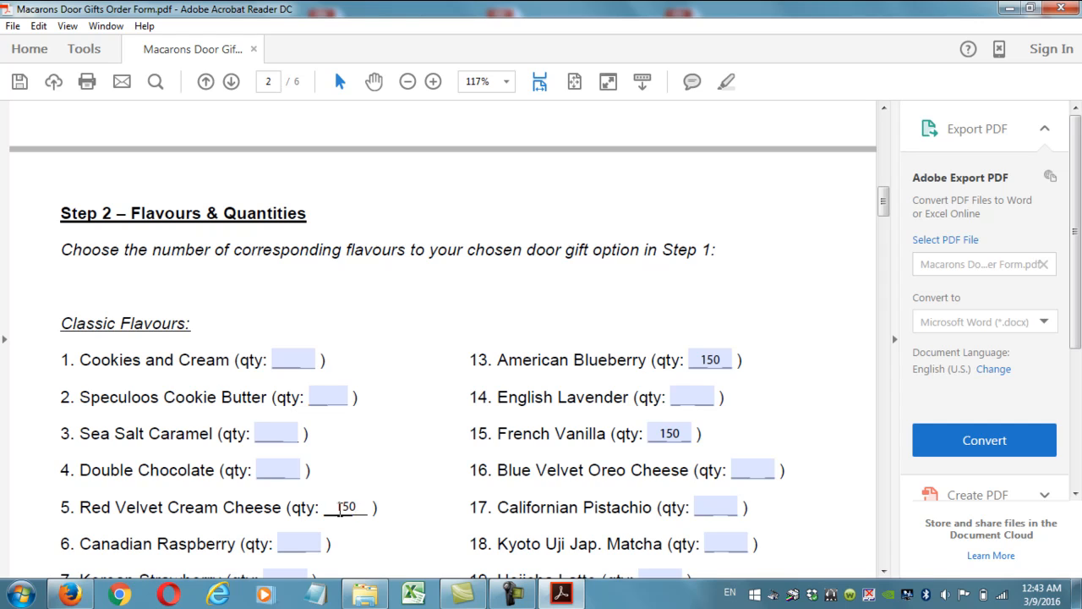
pyautogui.click(484, 288)
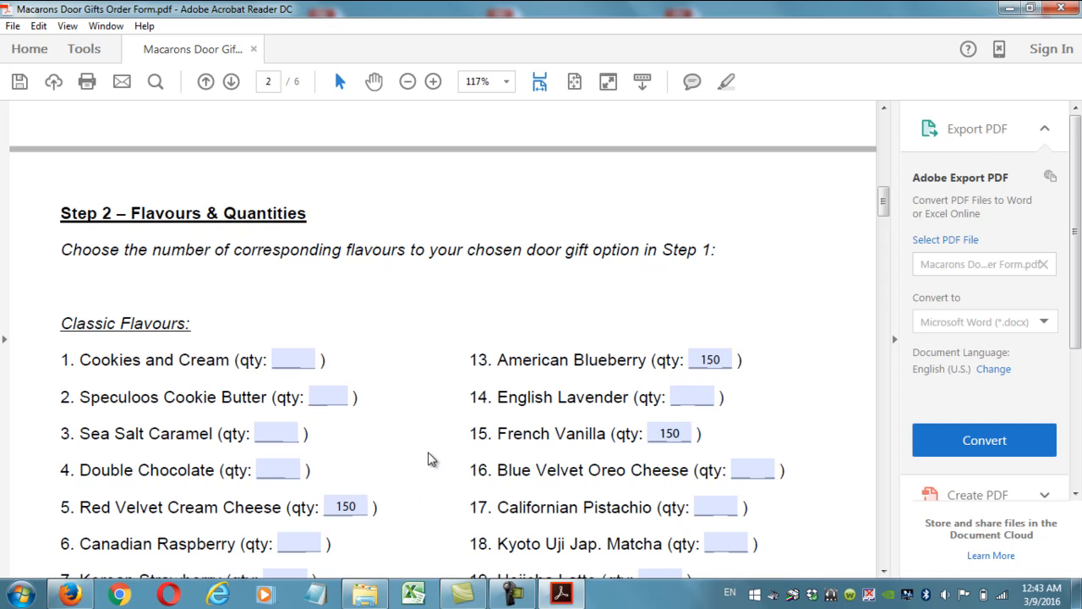
# Clear the 150 quantities from Red Velvet Cream Cheese, French Vanilla and American Blueberry.
pyautogui.scroll(-2, 406, 454)
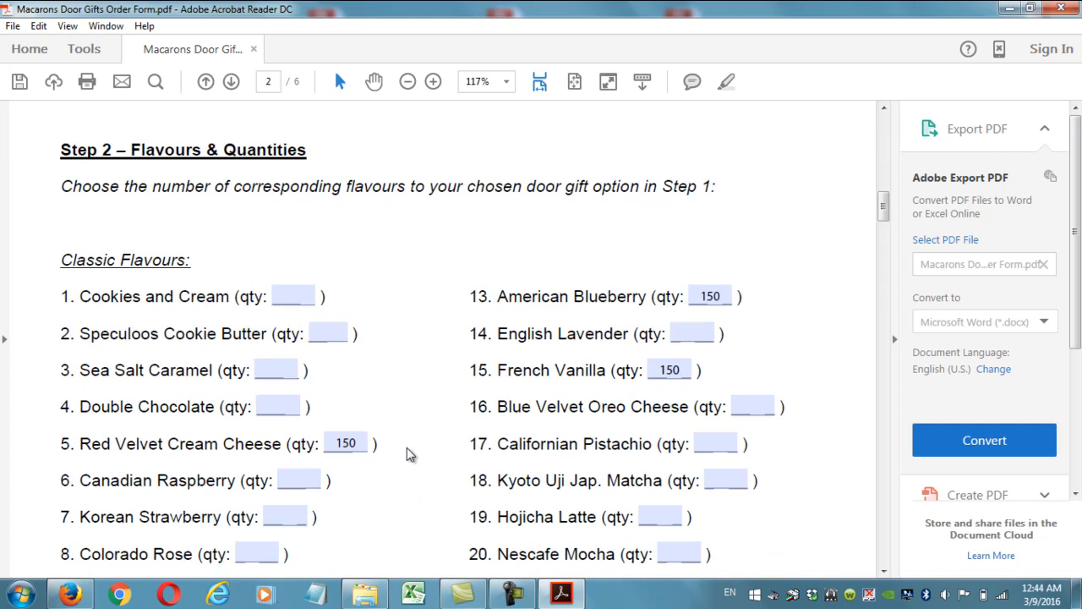
pyautogui.moveTo(355, 442); pyautogui.dragTo(336, 442)
pyautogui.press('Delete')
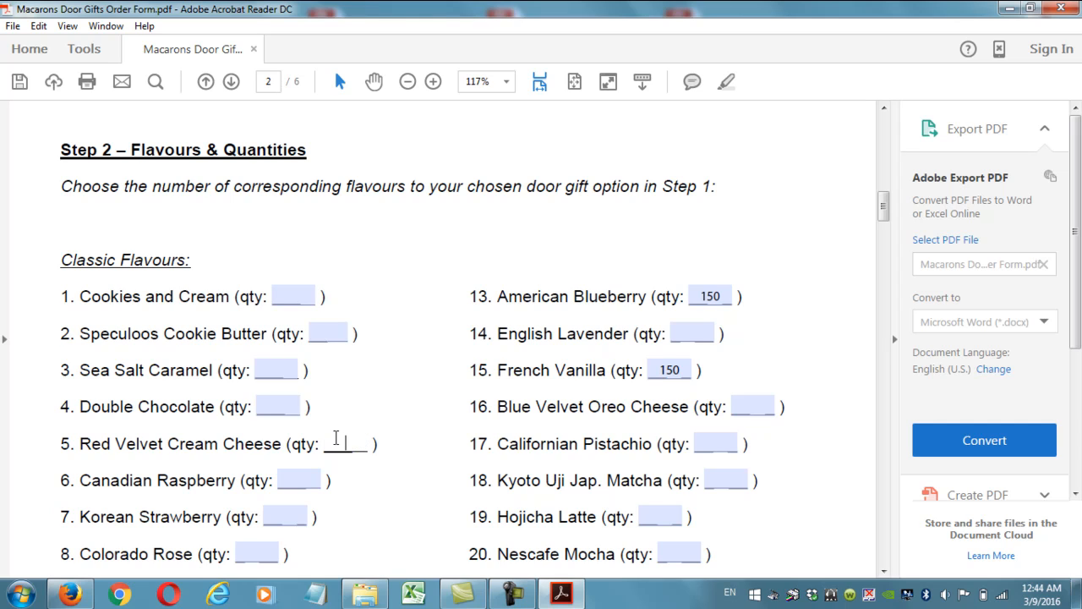
pyautogui.moveTo(686, 372); pyautogui.dragTo(658, 378)
pyautogui.press('Delete')
pyautogui.moveTo(727, 296); pyautogui.dragTo(678, 293)
pyautogui.press('Delete')
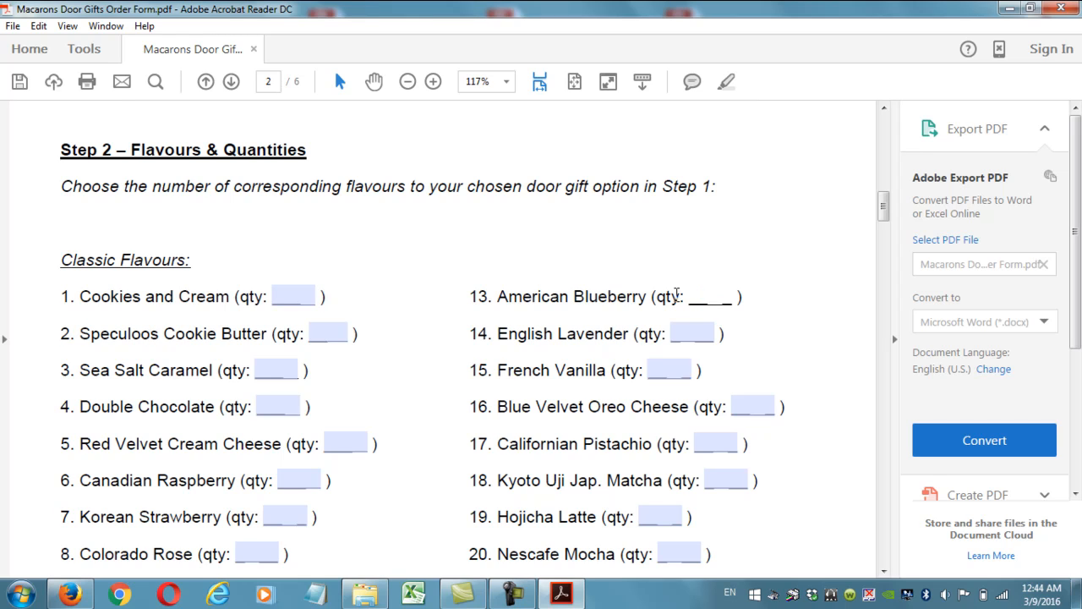
# Enter 75 for Double Chocolate, Red Velvet Cream Cheese and Canadian Raspberry.
pyautogui.click(287, 404)
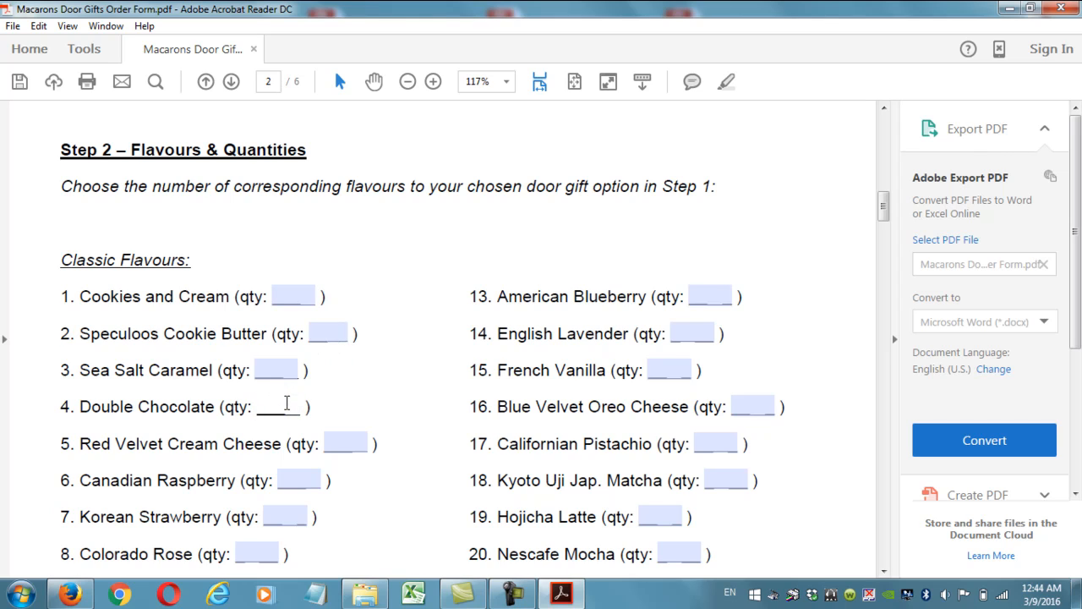
pyautogui.write('75')
pyautogui.click(353, 436)
pyautogui.write('75')
pyautogui.click(302, 479)
pyautogui.write('75')
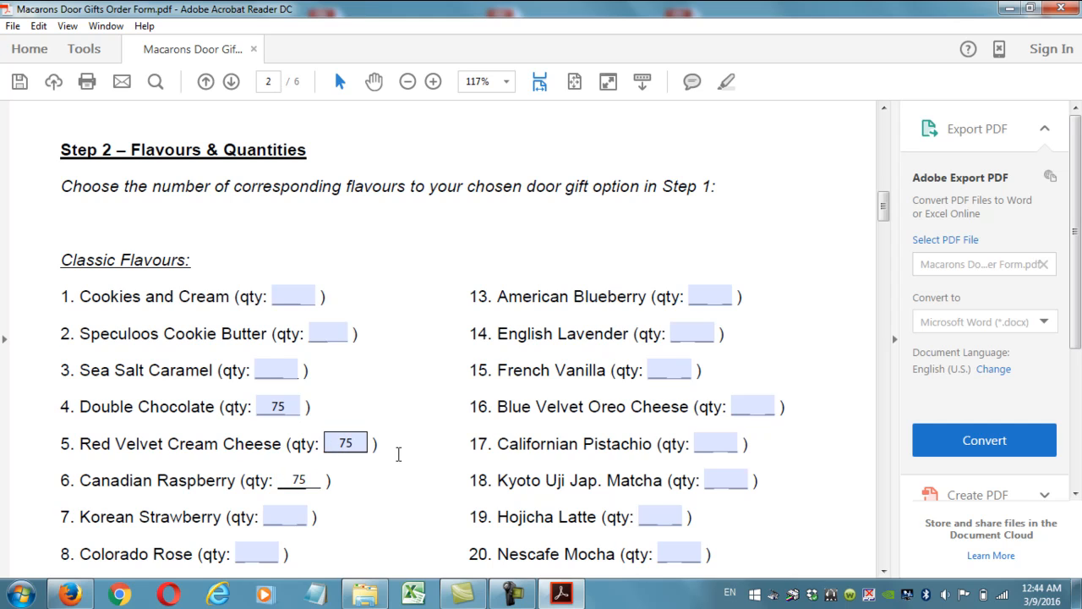
pyautogui.scroll(-1, 440, 447)
# Enter 75 for Nescafe Mocha, Australian Passionfruit and Mexican Keylime.
pyautogui.click(689, 489)
pyautogui.write('75')
pyautogui.click(729, 527)
pyautogui.write('75')
pyautogui.scroll(-1, 738, 505)
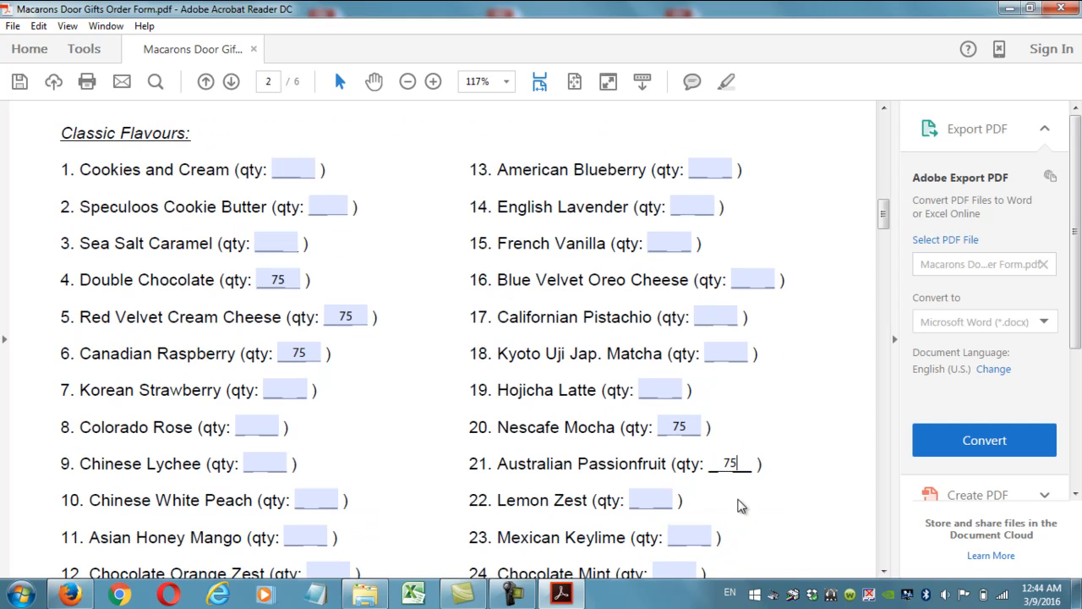
pyautogui.click(704, 538)
pyautogui.write('75')
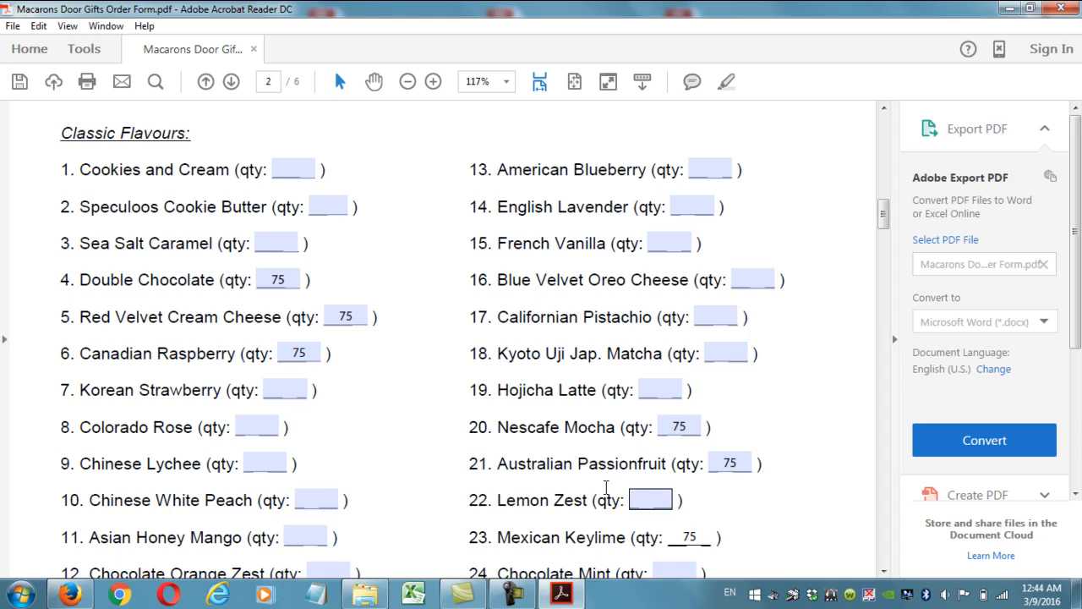
pyautogui.click(287, 281)
# Enter 75 for Mao Shan Wang Durian and clear the Mexican Keylime quantity.
pyautogui.click(727, 463)
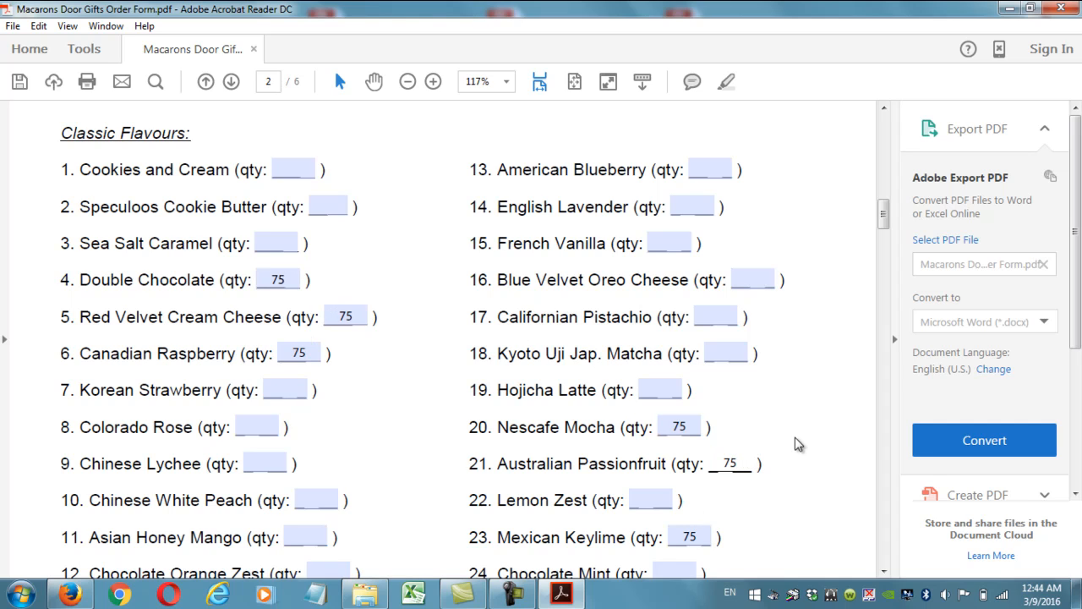
pyautogui.scroll(-5, 798, 444)
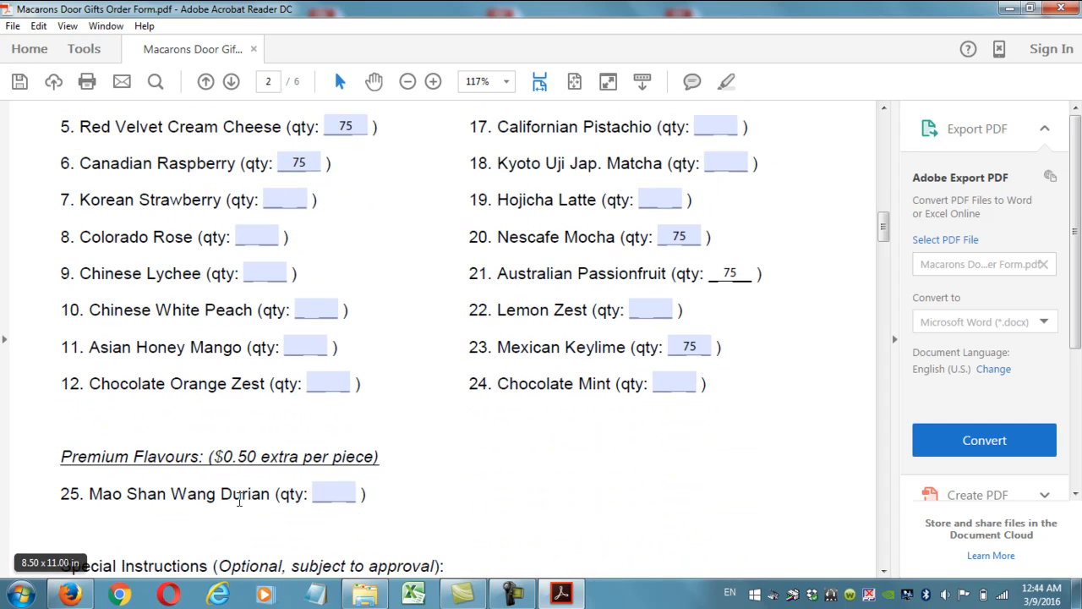
pyautogui.click(326, 494)
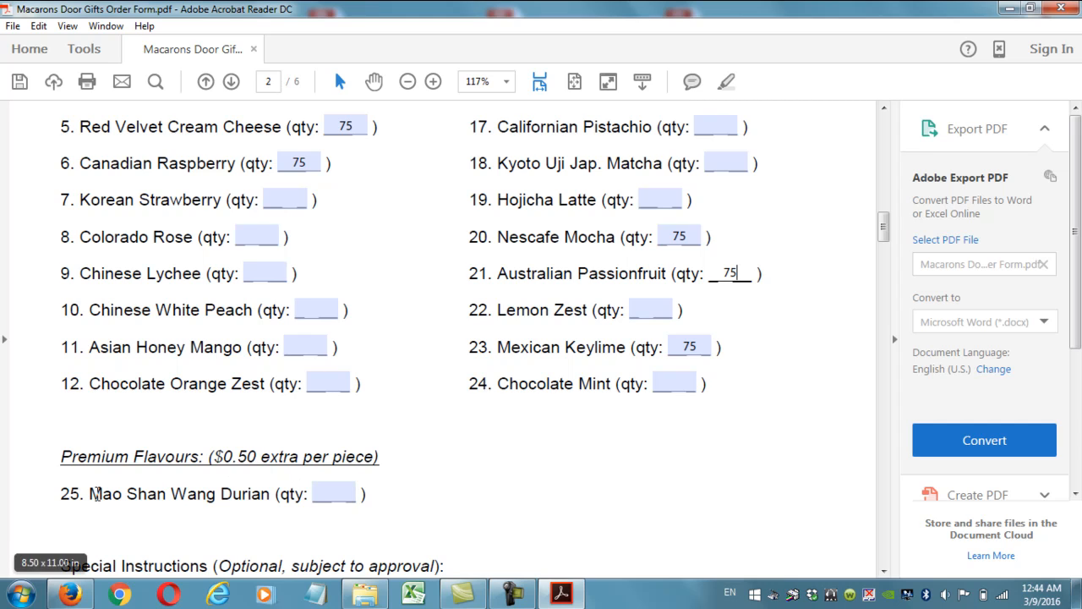
pyautogui.write('75')
pyautogui.click(683, 353)
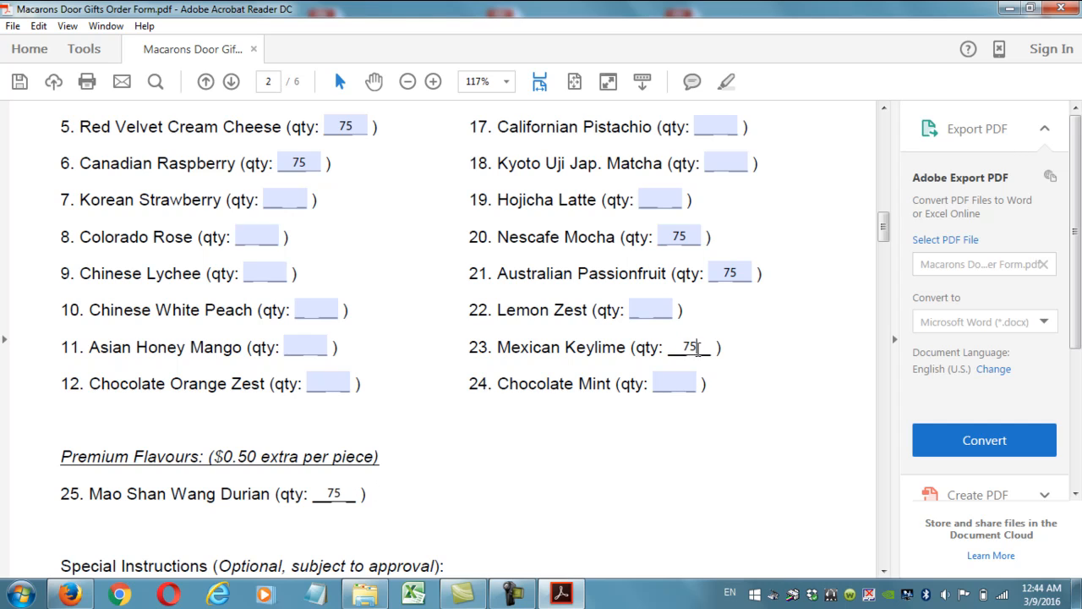
pyautogui.doubleClick(683, 354)
pyautogui.press('BackSpace')
pyautogui.click(396, 495)
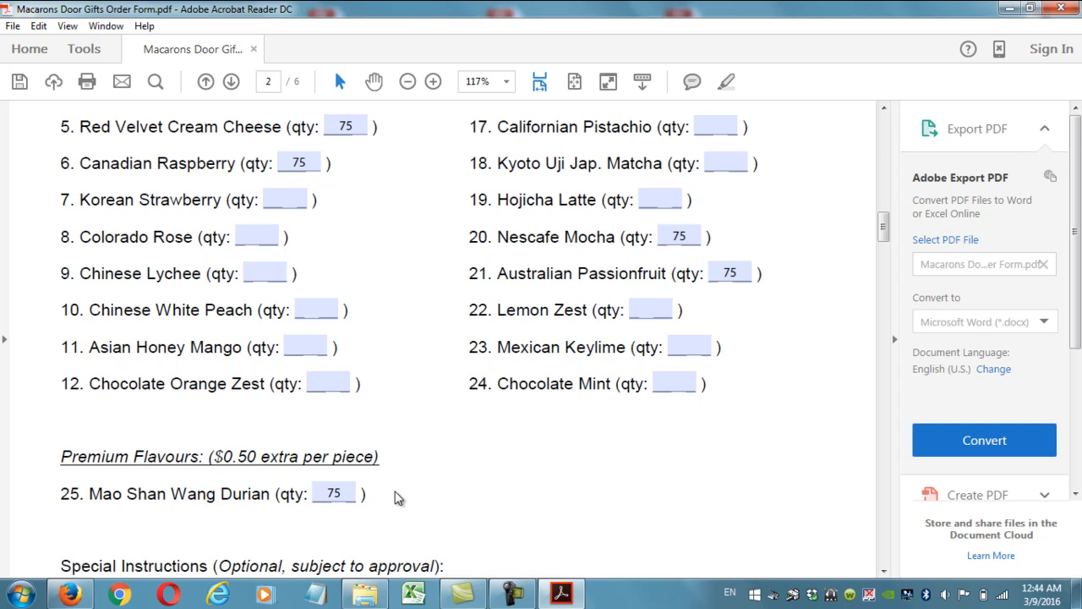
pyautogui.click(344, 495)
# Commit the Durian quantity, recheck Red Velvet and Passionfruit, then focus Special Instructions.
pyautogui.click(434, 340)
pyautogui.scroll(-6, 434, 340)
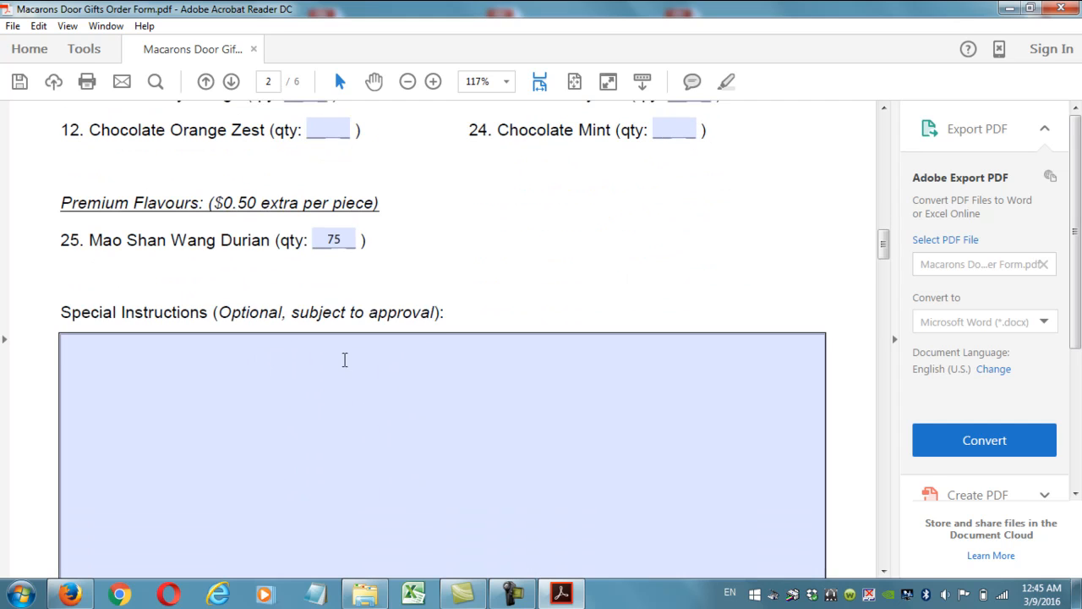
pyautogui.click(344, 359)
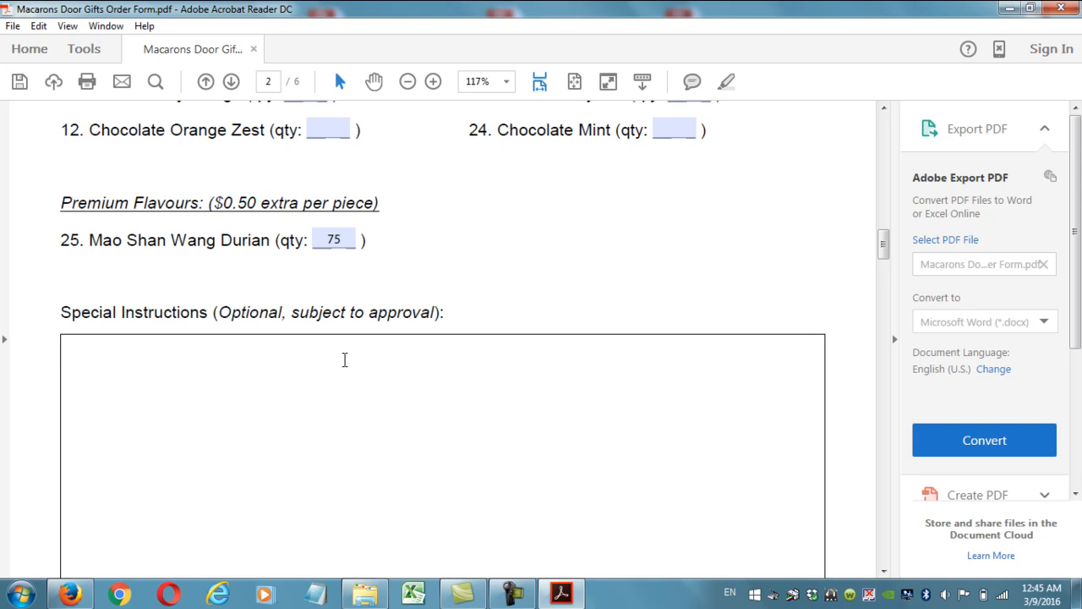
pyautogui.scroll(5, 377, 365)
pyautogui.click(361, 193)
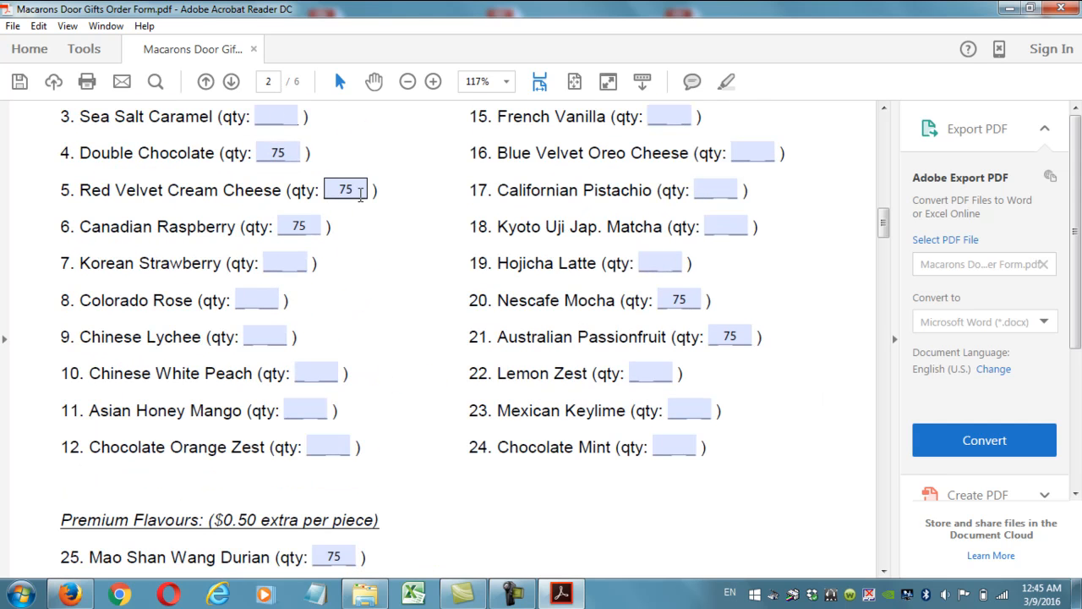
pyautogui.click(729, 334)
pyautogui.scroll(-5, 532, 341)
pyautogui.click(446, 358)
# Type 'First 75 boxes of 3pcs to be:' with '- Double Chocolate' and '- Red Velvet Cream Cheese'.
pyautogui.write('75 boxes')
pyautogui.press('BackSpace')
pyautogui.press('BackSpace')
pyautogui.press('BackSpace')
pyautogui.press('BackSpace')
pyautogui.press('BackSpace')
pyautogui.press('BackSpace')
pyautogui.press('BackSpace')
pyautogui.press('BackSpace')
pyautogui.press('BackSpace')
pyautogui.write('Fis')
pyautogui.press('BackSpace')
pyautogui.write('rst 75 box')
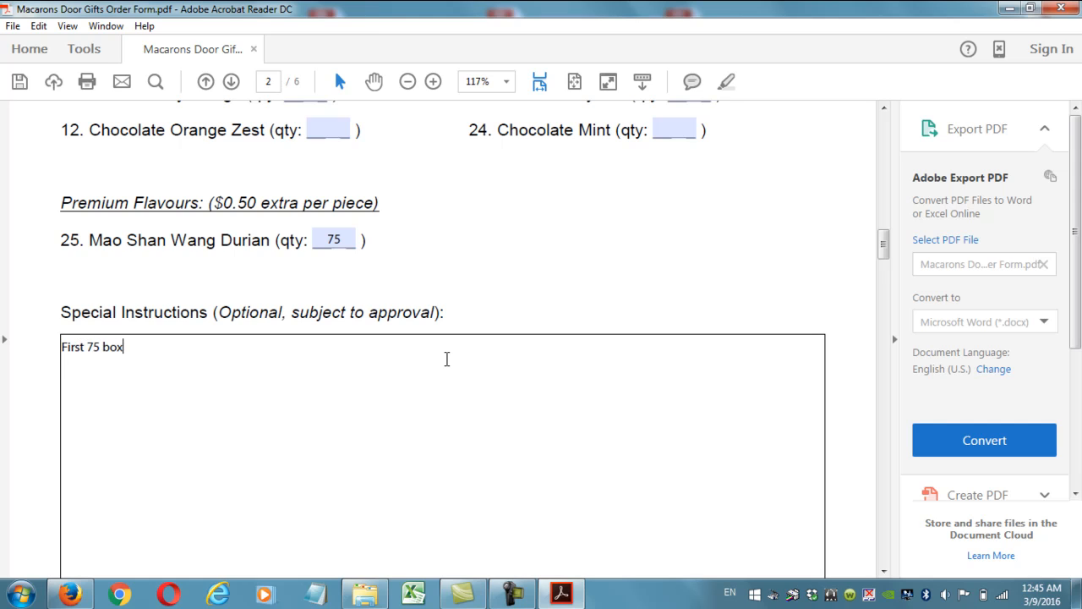
pyautogui.write('es of 3pcs to be:')
pyautogui.press('Return')
pyautogui.write('-')
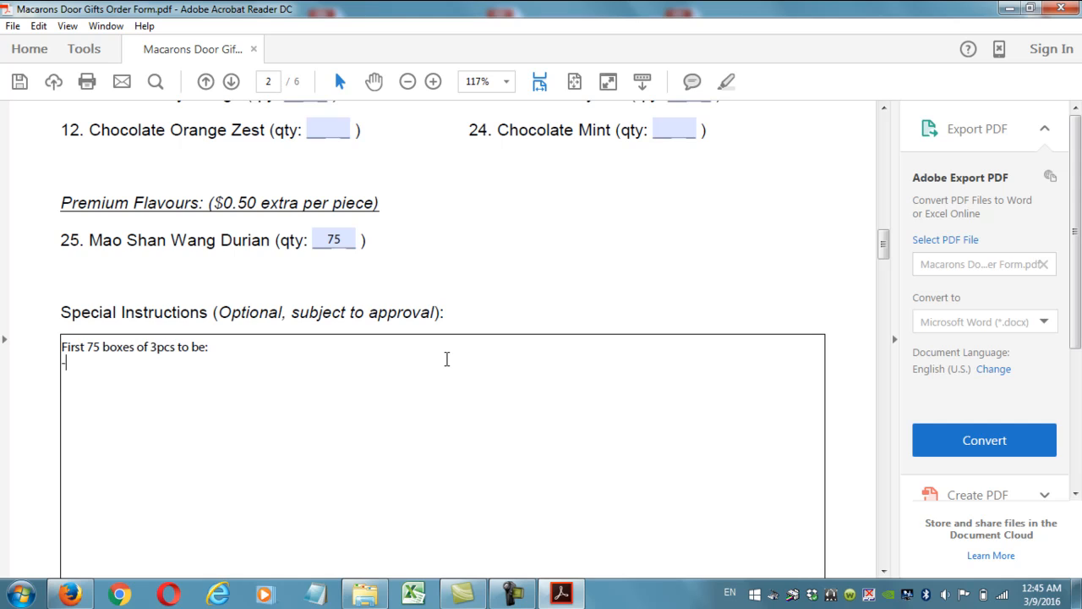
pyautogui.write(' Double Chocolate')
pyautogui.press('Return')
pyautogui.write('-')
pyautogui.scroll(6, 446, 363)
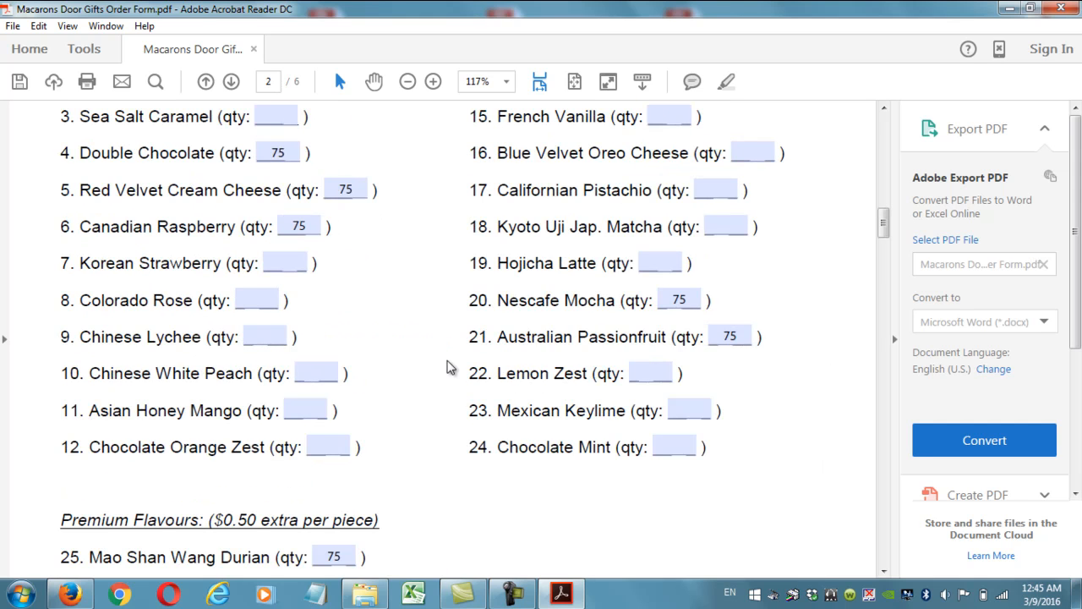
pyautogui.scroll(-5, 149, 270)
pyautogui.scroll(-3, 153, 275)
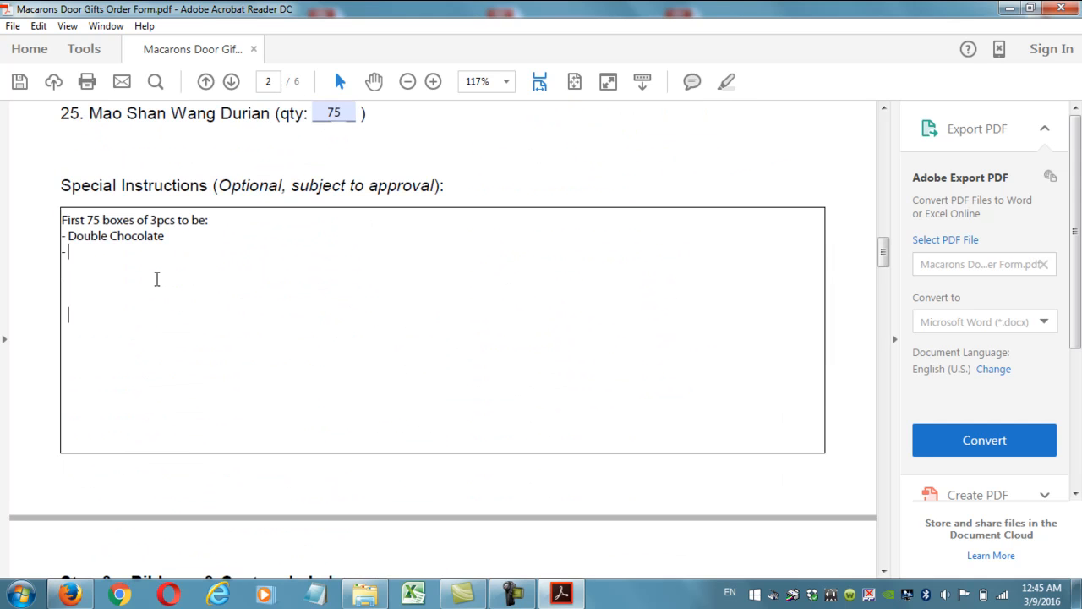
pyautogui.write('Red Re')
pyautogui.press('BackSpace')
pyautogui.press('BackSpace')
pyautogui.write('Velvet Cream Cheese')
pyautogui.press('Return')
# Add '- Canadian Raspberry', then 'Second 75 boxes of 3pcs to be:' listing Nescafe Mocha, Australian Passionfruit, Mao Shan Wang Durian.
pyautogui.write('- Cana')
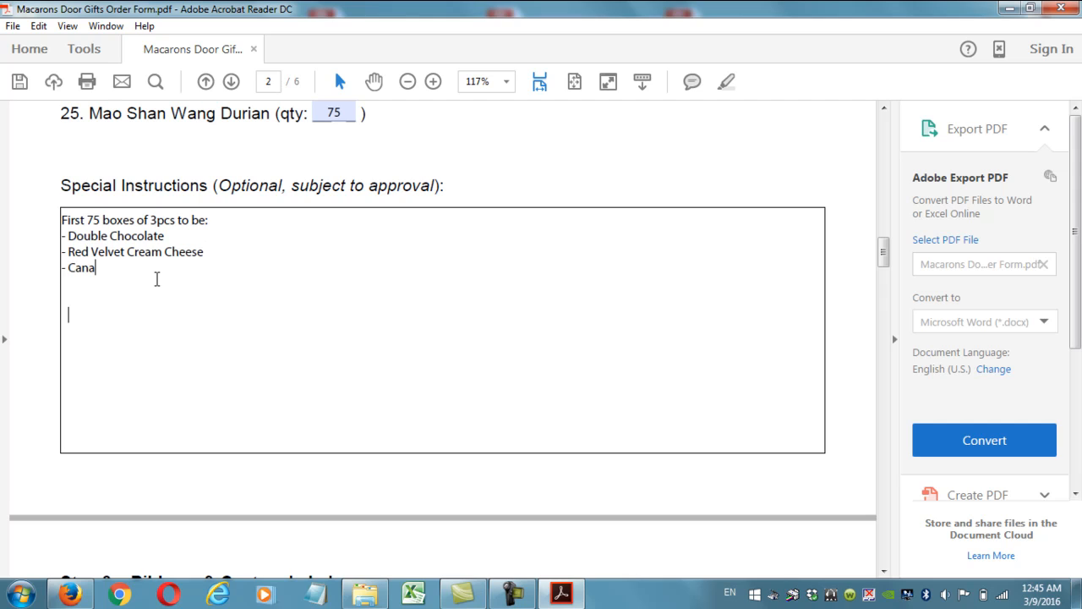
pyautogui.write('dian Raspberry  ')
pyautogui.write('Second ')
pyautogui.write('75')
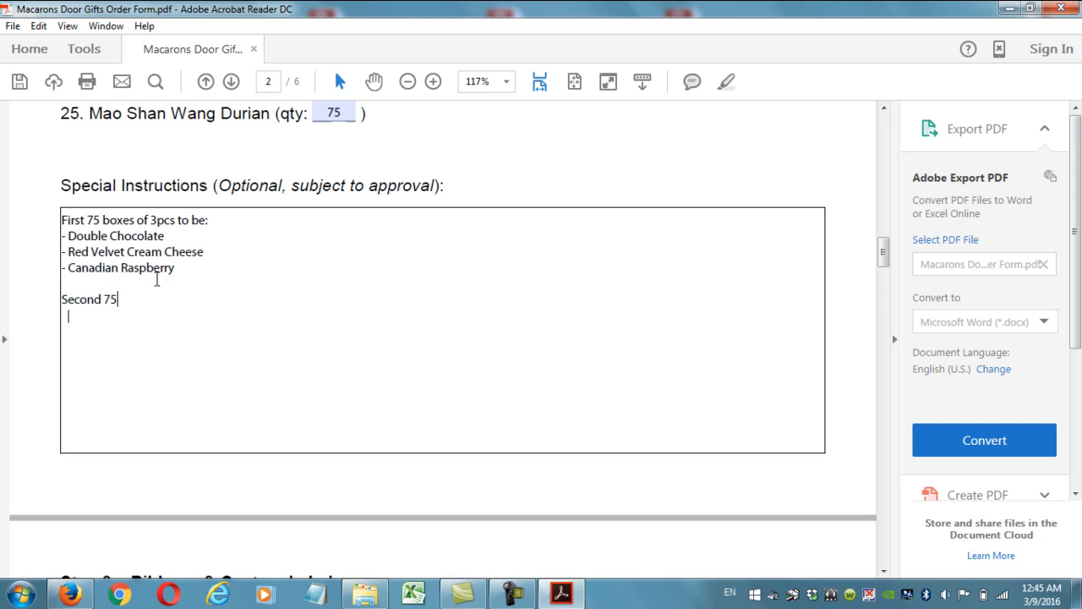
pyautogui.write(' boxes to 3pv')
pyautogui.press('BackSpace')
pyautogui.write('cs to be:')
pyautogui.press('Return')
pyautogui.write('-')
pyautogui.scroll(5, 325, 268)
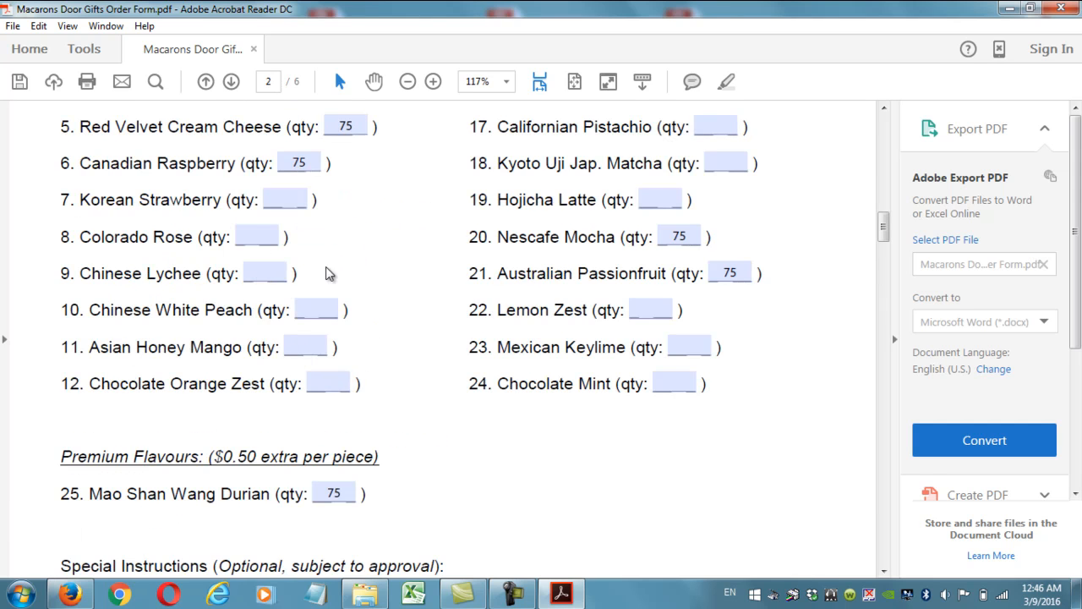
pyautogui.scroll(-3, 328, 276)
pyautogui.write('Nescafe Mocha')
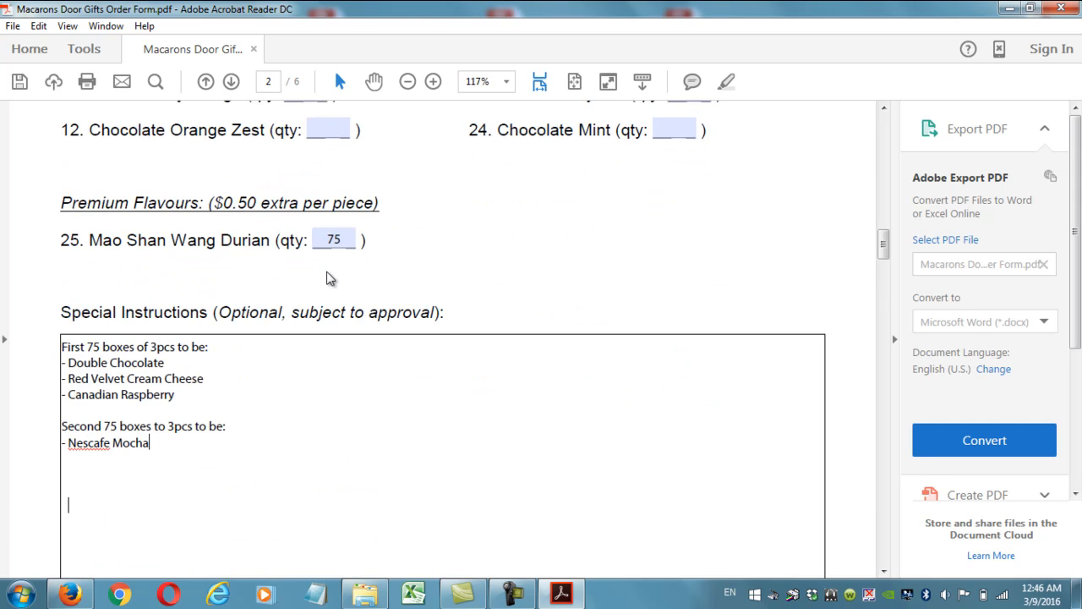
pyautogui.press('Return')
pyautogui.write('-')
pyautogui.scroll(3, 355, 281)
pyautogui.scroll(1, 355, 281)
pyautogui.scroll(-6, 356, 281)
pyautogui.write('Australian ')
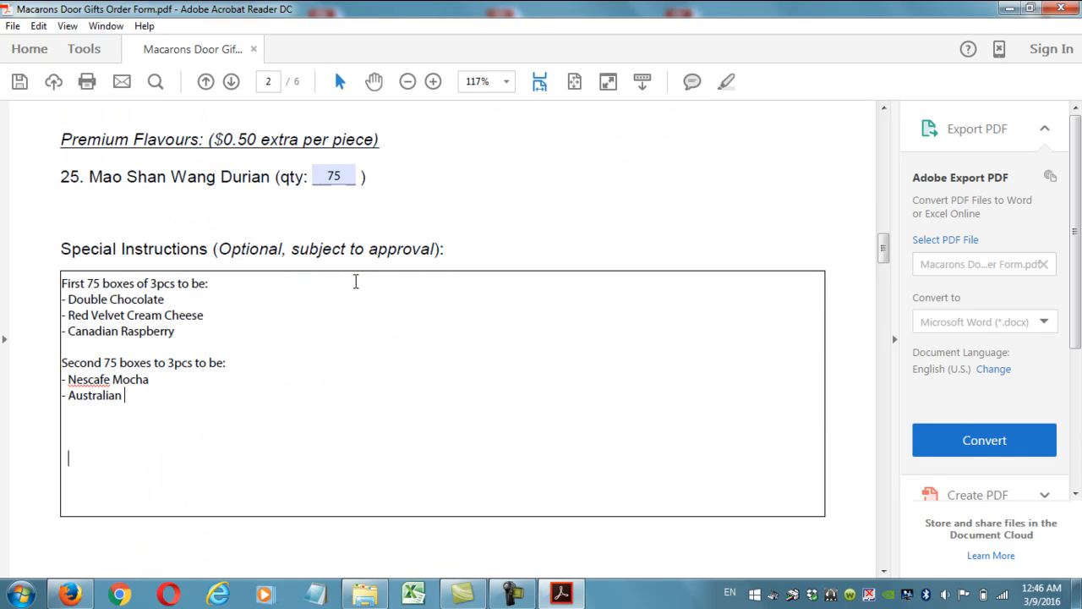
pyautogui.write('Passionfruit')
pyautogui.press('Return')
pyautogui.write('- Mao S')
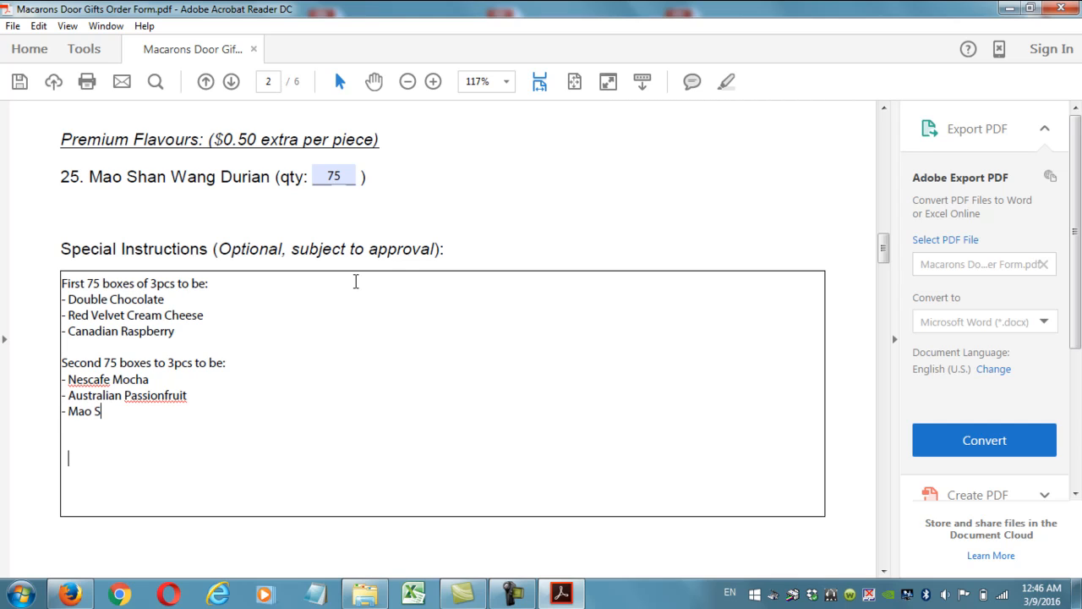
pyautogui.write('han Wang Duria')
pyautogui.press('BackSpace')
pyautogui.write('rian')
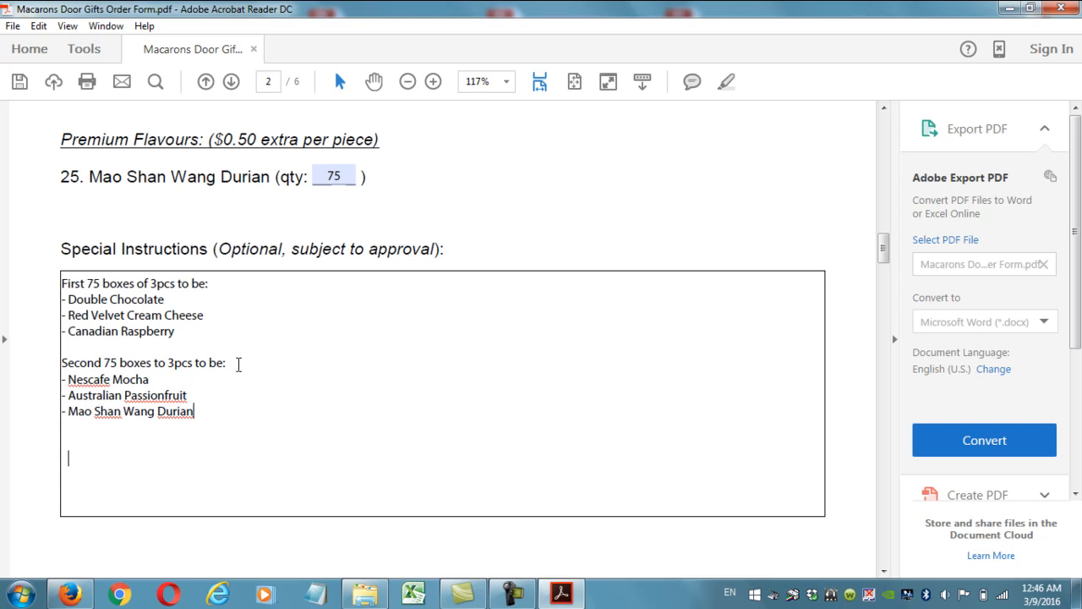
# Select all the text in the Special Instructions box.
pyautogui.moveTo(235, 413); pyautogui.dragTo(85, 364)
pyautogui.moveTo(194, 333); pyautogui.dragTo(55, 296)
pyautogui.moveTo(242, 412); pyautogui.dragTo(26, 288)
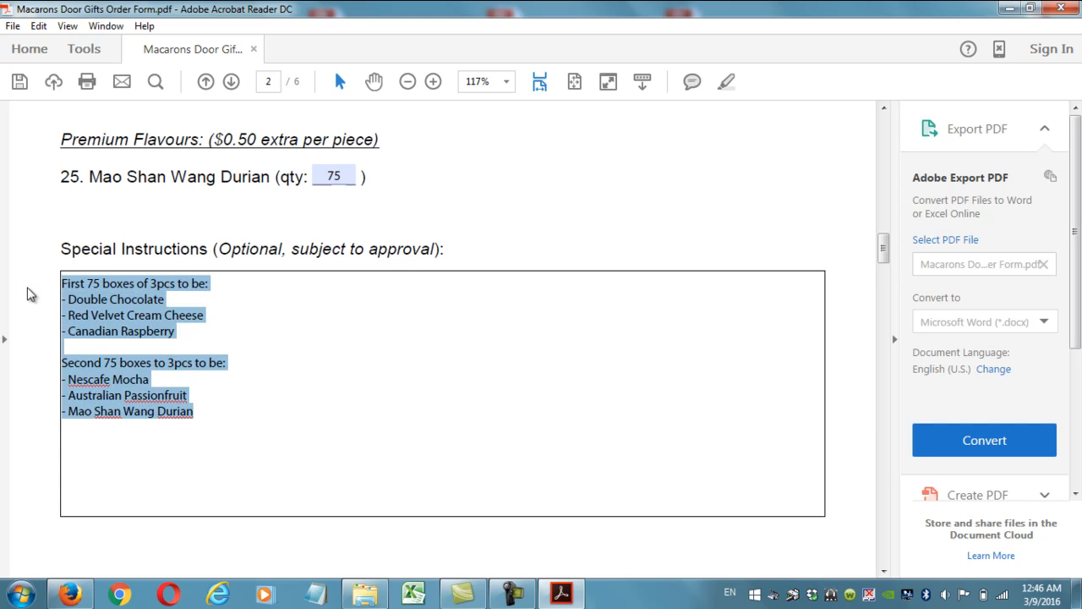
# Delete the Special Instructions text and set Double Chocolate, Red Velvet Cream Cheese, Canadian Raspberry to 150.
pyautogui.press('BackSpace')
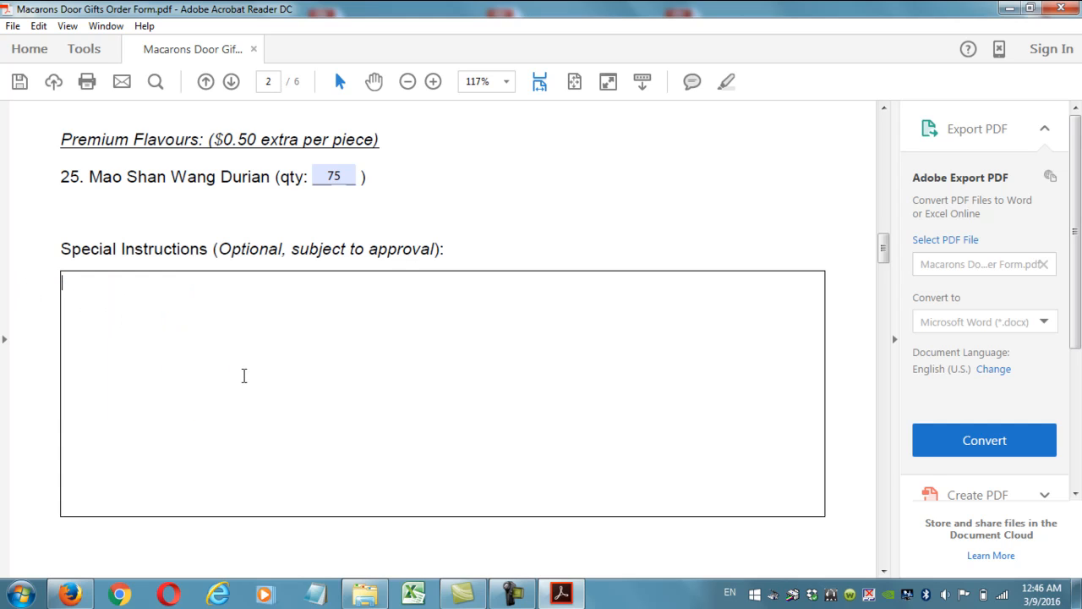
pyautogui.scroll(8, 244, 375)
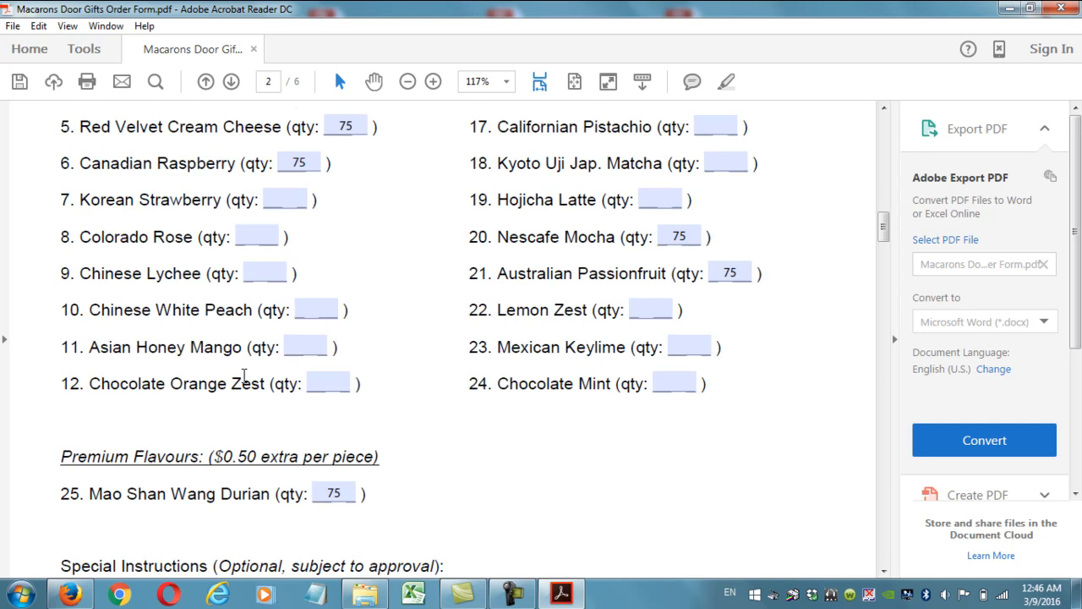
pyautogui.moveTo(292, 281); pyautogui.dragTo(188, 287)
pyautogui.write('150')
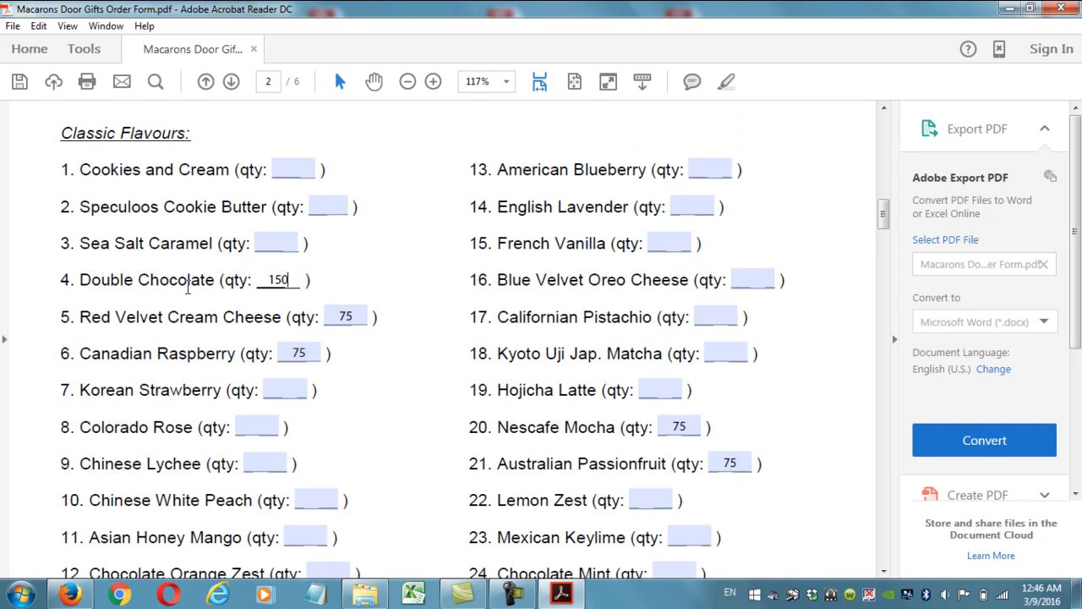
pyautogui.moveTo(365, 319); pyautogui.dragTo(318, 312)
pyautogui.write('150')
pyautogui.moveTo(319, 356); pyautogui.dragTo(232, 347)
pyautogui.write('150')
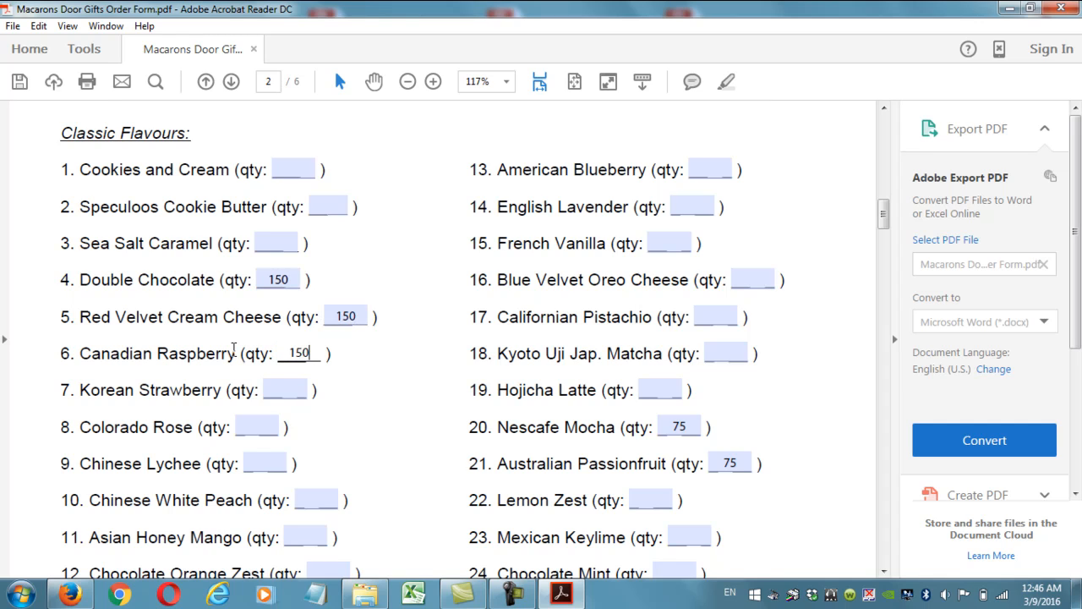
# Clear the 75 quantities for Nescafe Mocha, Australian Passionfruit and Mao Shan Wang Durian.
pyautogui.moveTo(687, 429); pyautogui.dragTo(635, 427)
pyautogui.press('BackSpace')
pyautogui.moveTo(748, 465); pyautogui.dragTo(717, 465)
pyautogui.press('BackSpace')
pyautogui.scroll(-5, 482, 402)
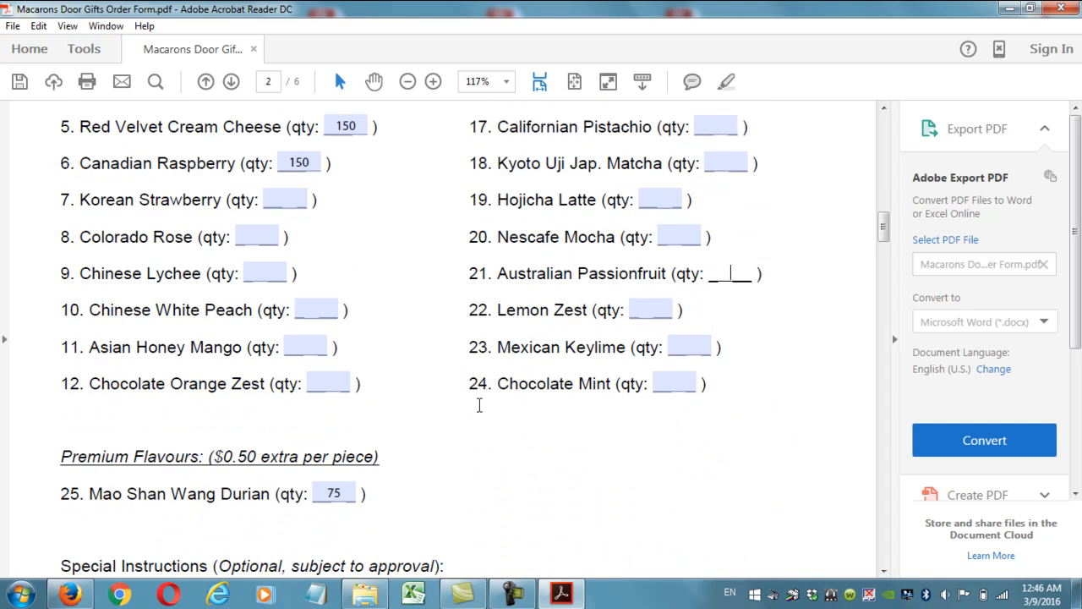
pyautogui.moveTo(353, 427); pyautogui.dragTo(294, 425)
pyautogui.press('BackSpace')
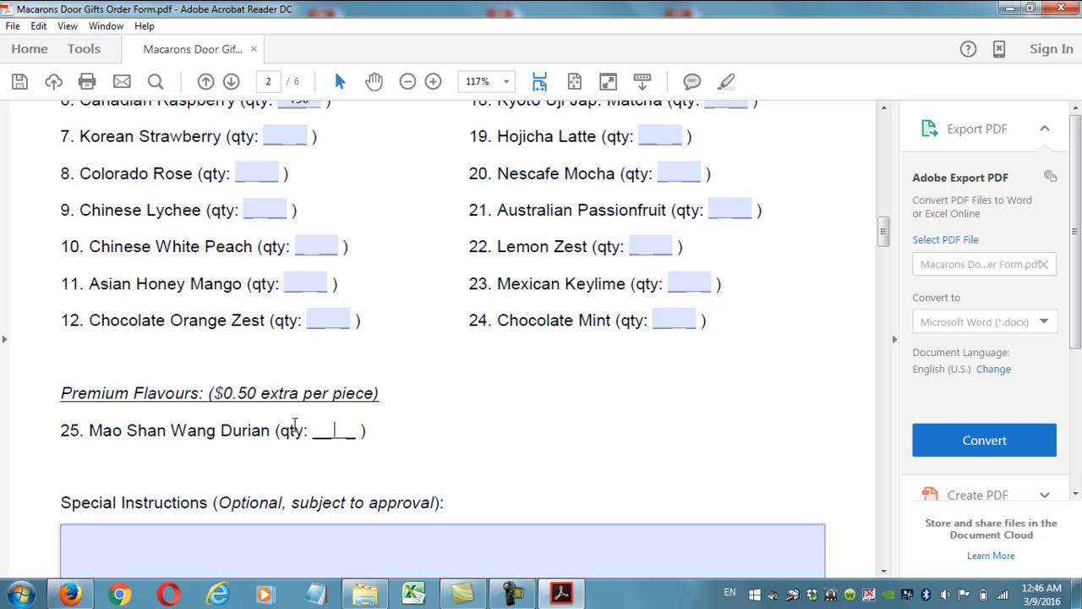
pyautogui.scroll(4, 350, 307)
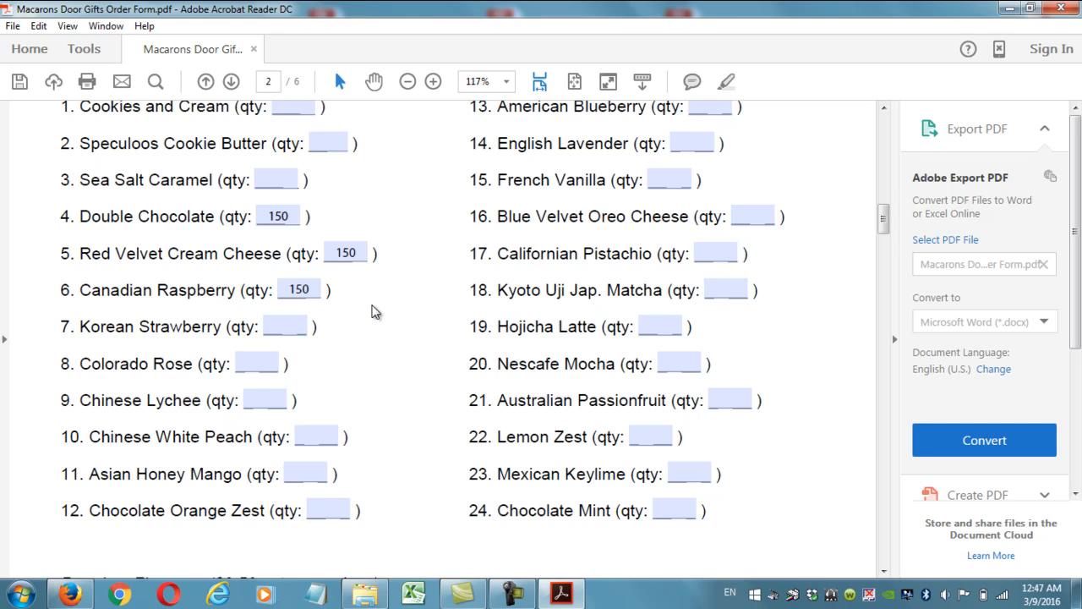
# Enter 'First 50 boxes - All Double Chocolate' and 'Second 50 boxes - All Red Velvet' in Special Instructions.
pyautogui.scroll(-5, 372, 311)
pyautogui.click(240, 364)
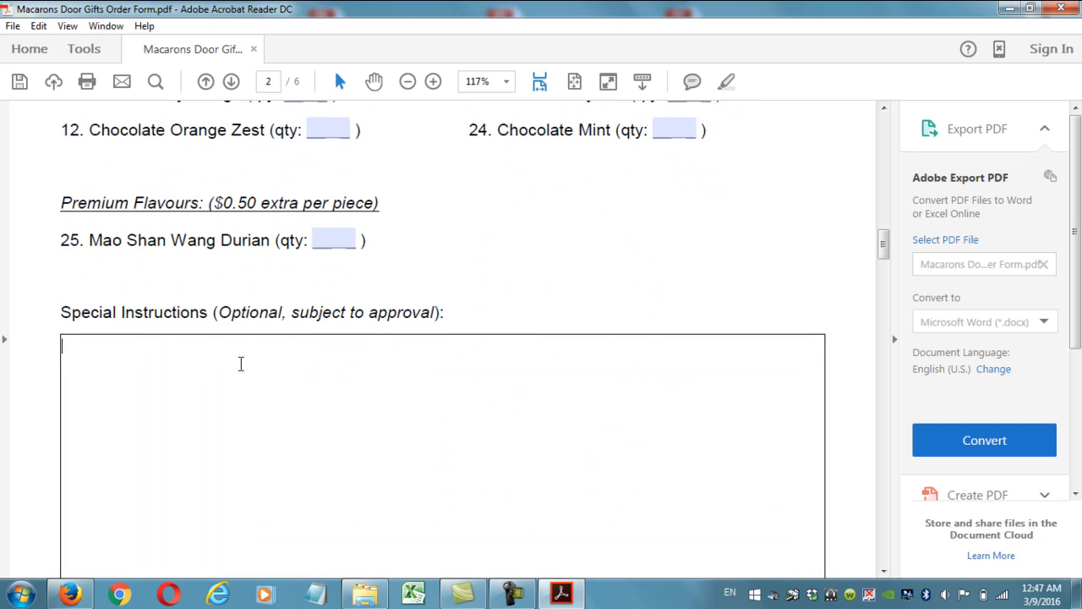
pyautogui.write('First 50 boxes - All Double Chocolate')
pyautogui.press('Return')
pyautogui.write('Second 50 boxes - All Red Velvet')
# Add a third line reading 'Third 50 boxes - All Canadian Raspberry'.
pyautogui.press('Return')
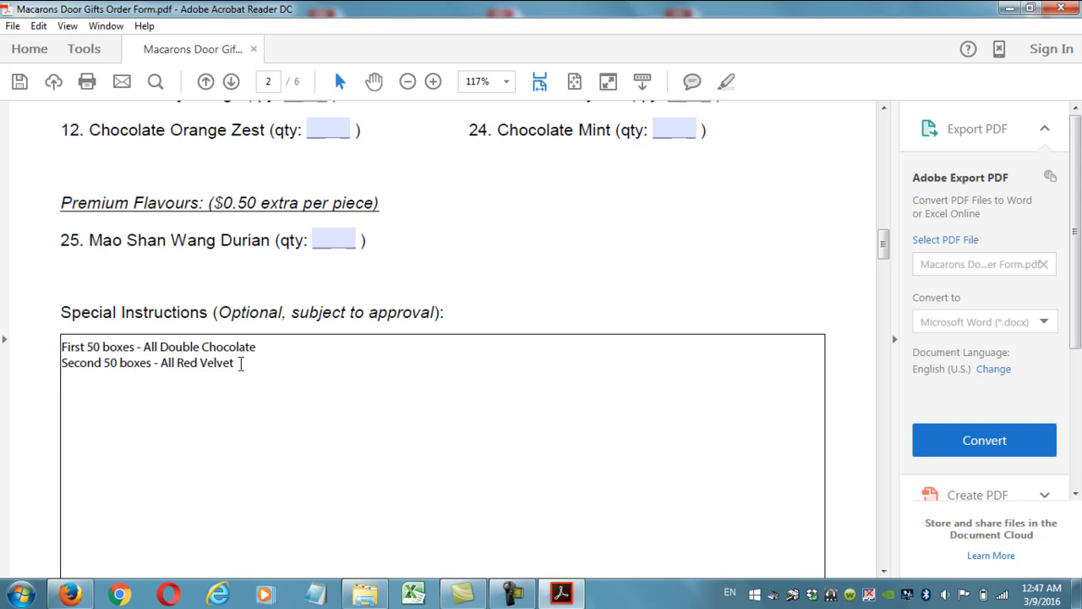
pyautogui.write('The')
pyautogui.press('BackSpace')
pyautogui.write('ird 50 bixe')
pyautogui.press('BackSpace')
pyautogui.press('BackSpace')
pyautogui.press('BackSpace')
pyautogui.write('op')
pyautogui.press('BackSpace')
pyautogui.write('xes - All')
pyautogui.scroll(6, 652, 490)
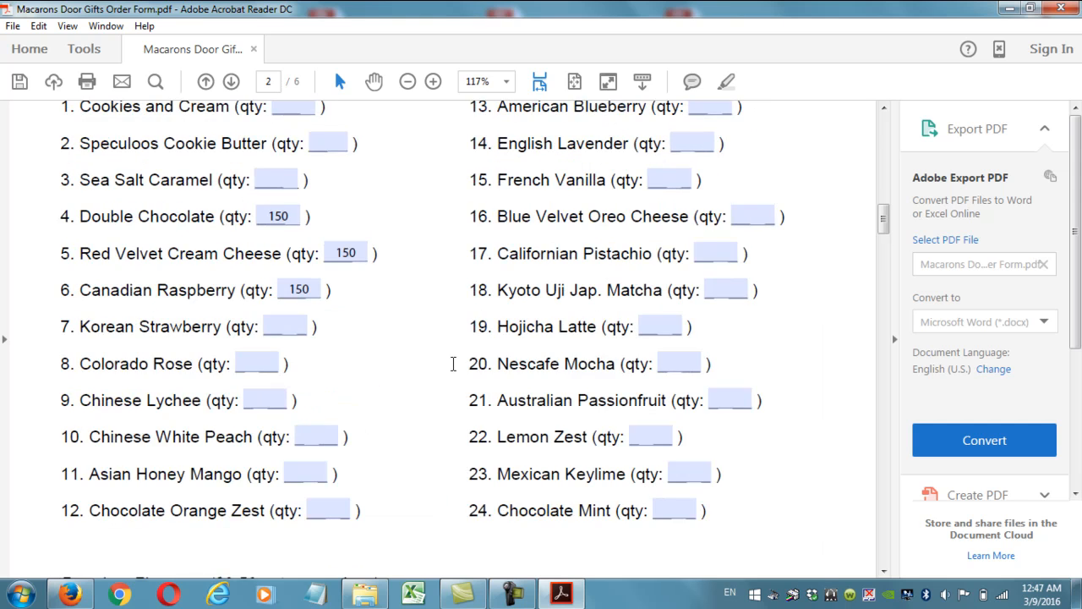
pyautogui.scroll(-6, 450, 365)
pyautogui.write('Canadian Raspberry')
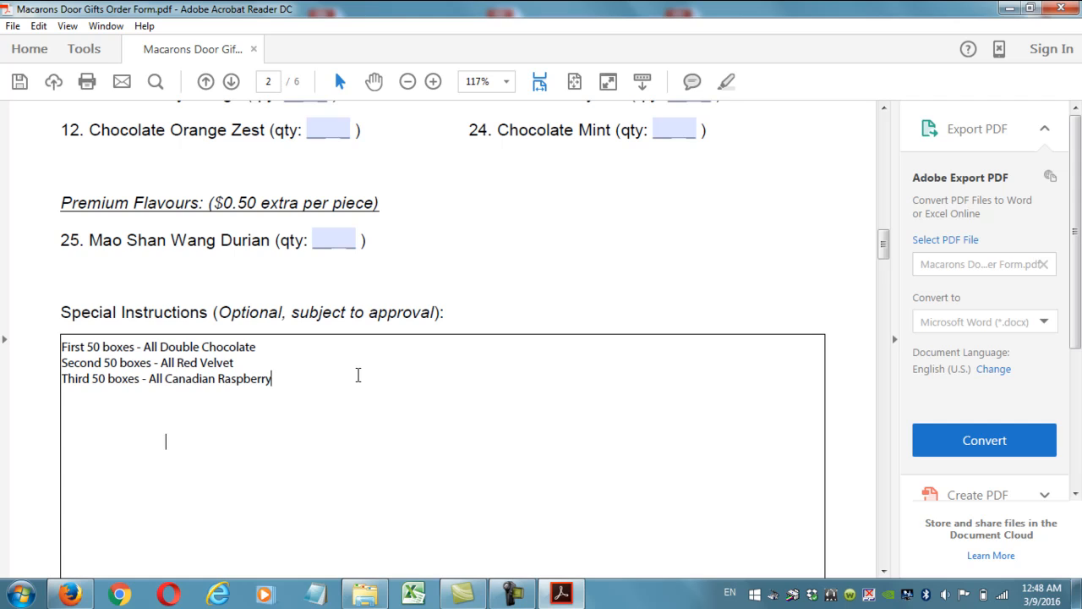
pyautogui.scroll(-2, 357, 375)
pyautogui.scroll(-2, 358, 375)
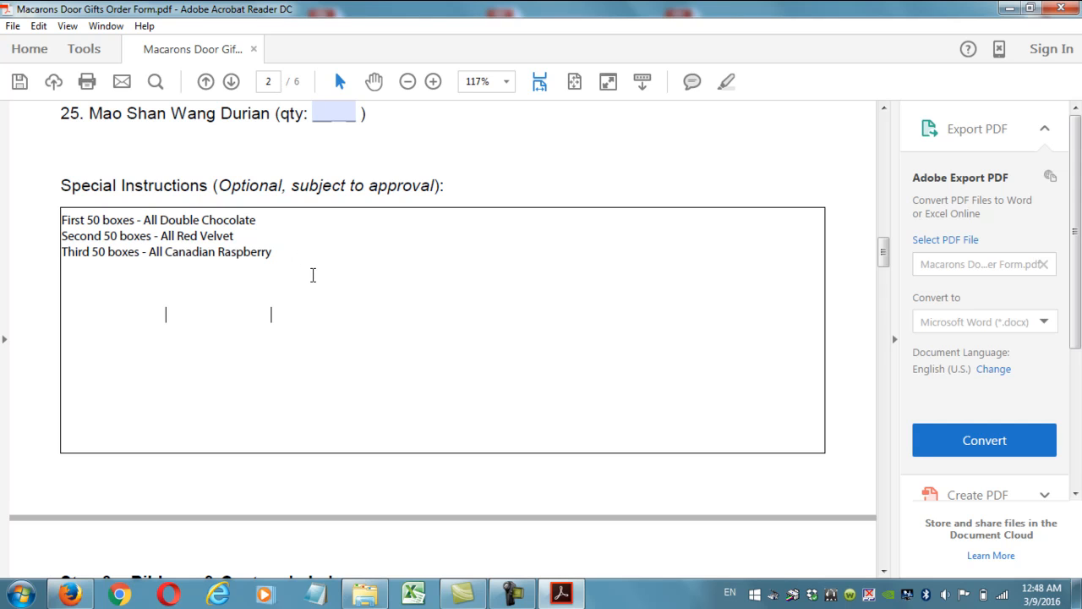
pyautogui.scroll(-6, 313, 275)
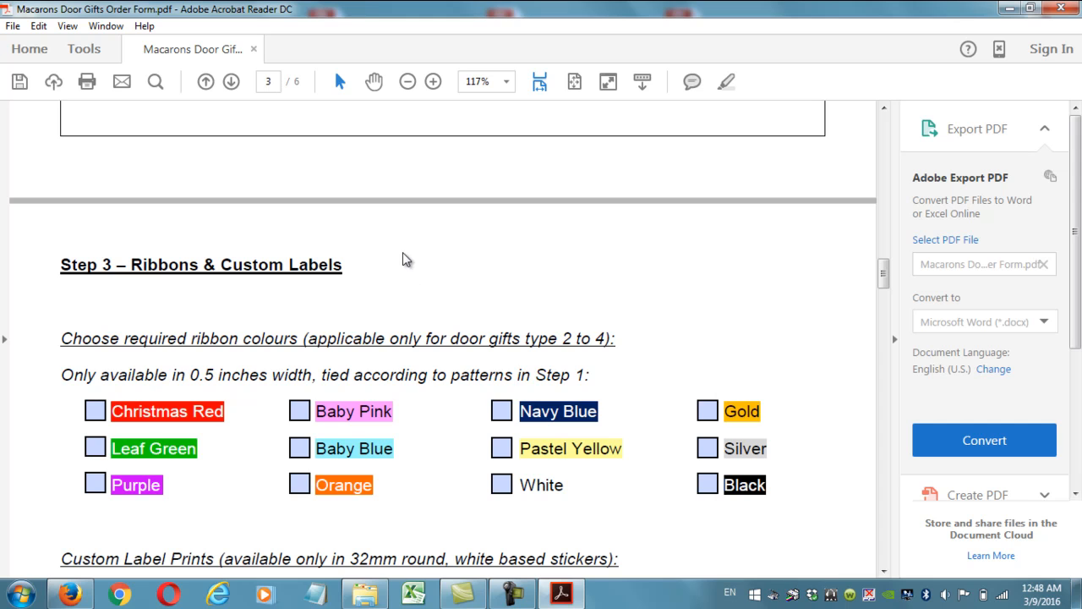
pyautogui.scroll(-1, 403, 252)
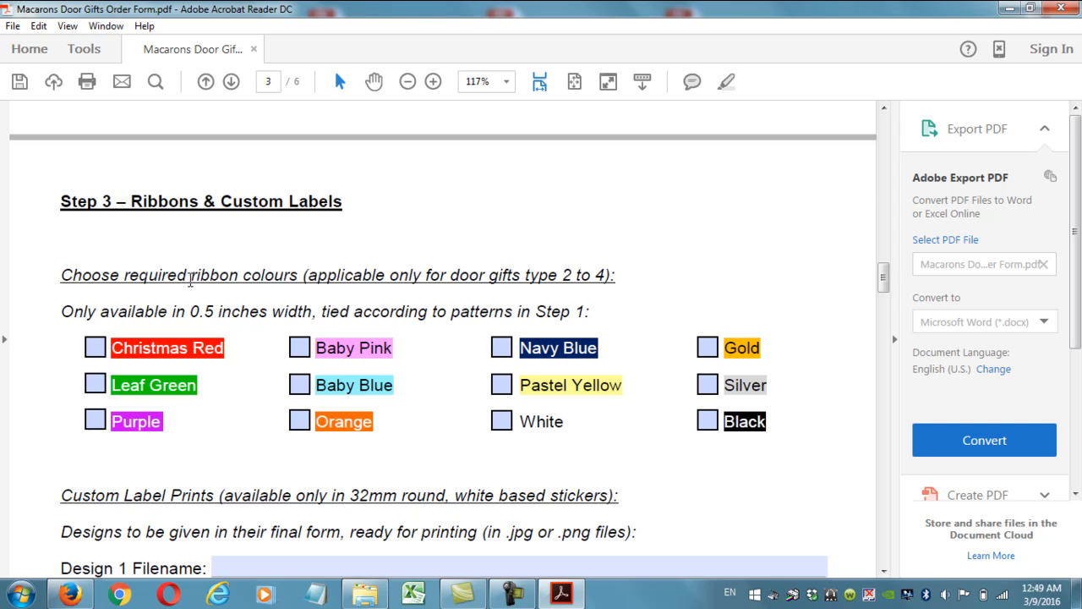
pyautogui.moveTo(190, 275); pyautogui.dragTo(299, 279)
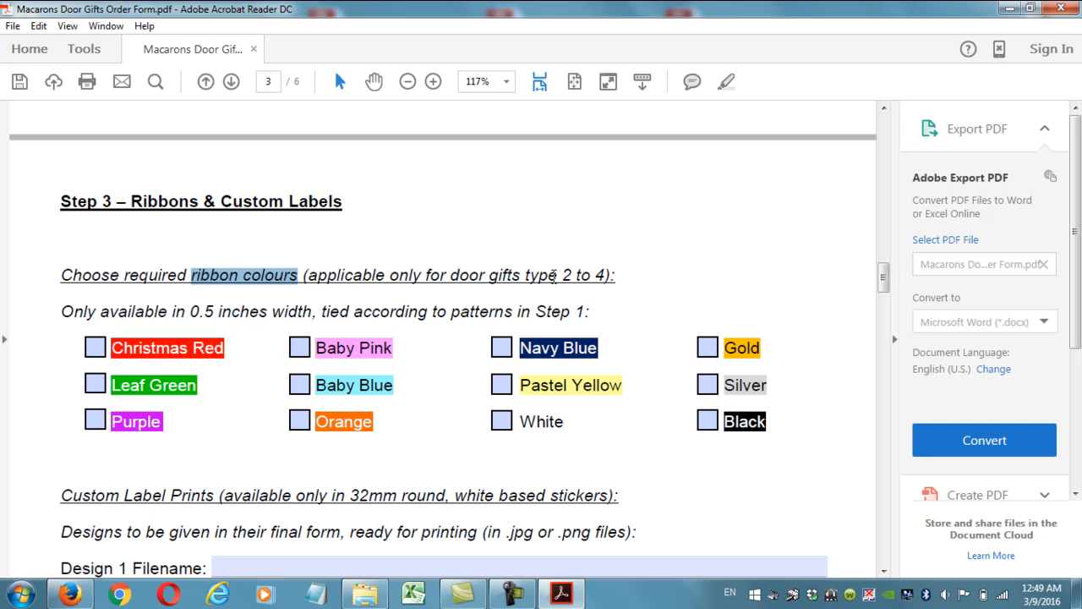
pyautogui.moveTo(882, 279); pyautogui.dragTo(884, 157)
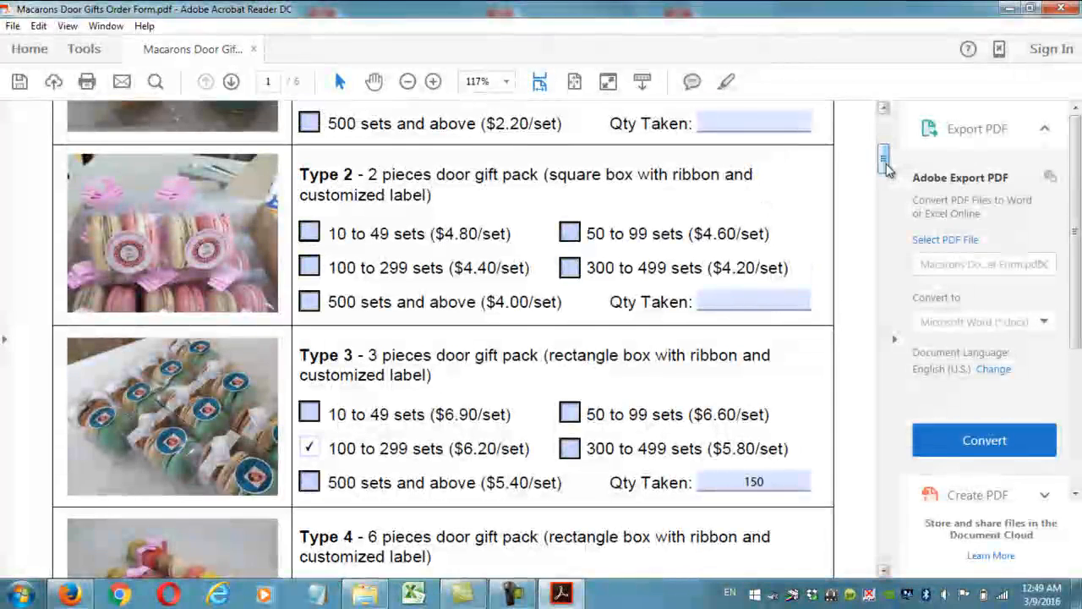
pyautogui.scroll(3, 287, 384)
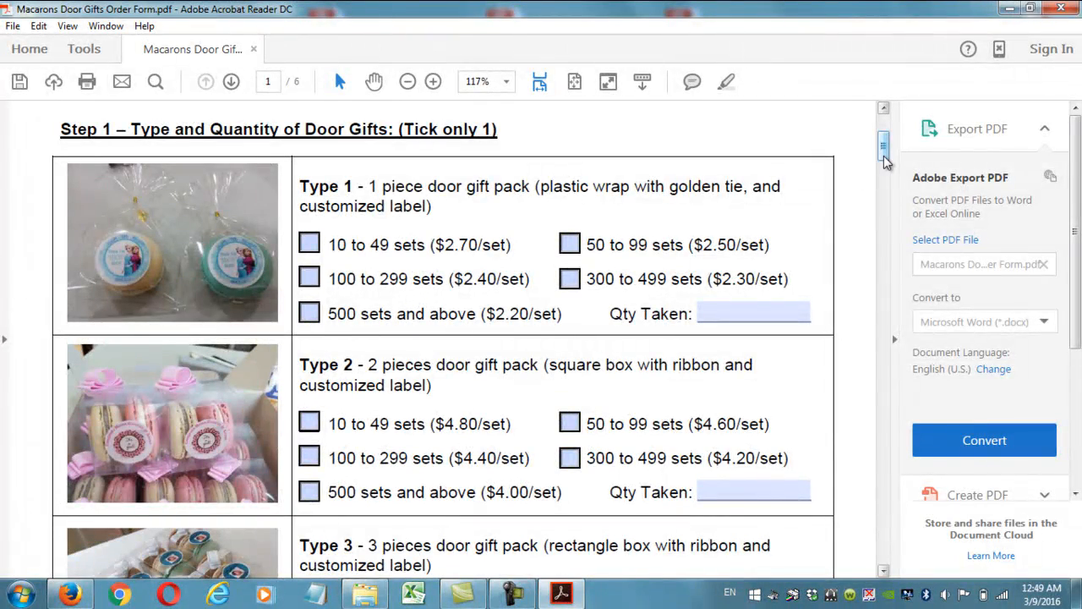
pyautogui.moveTo(884, 155); pyautogui.dragTo(894, 291)
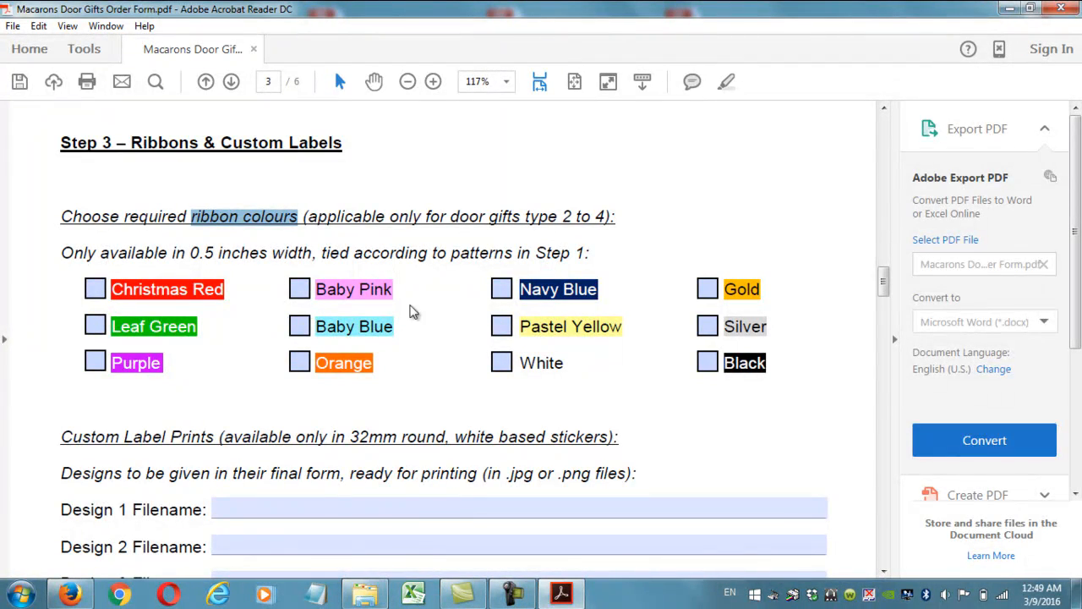
pyautogui.moveTo(884, 294); pyautogui.dragTo(883, 154)
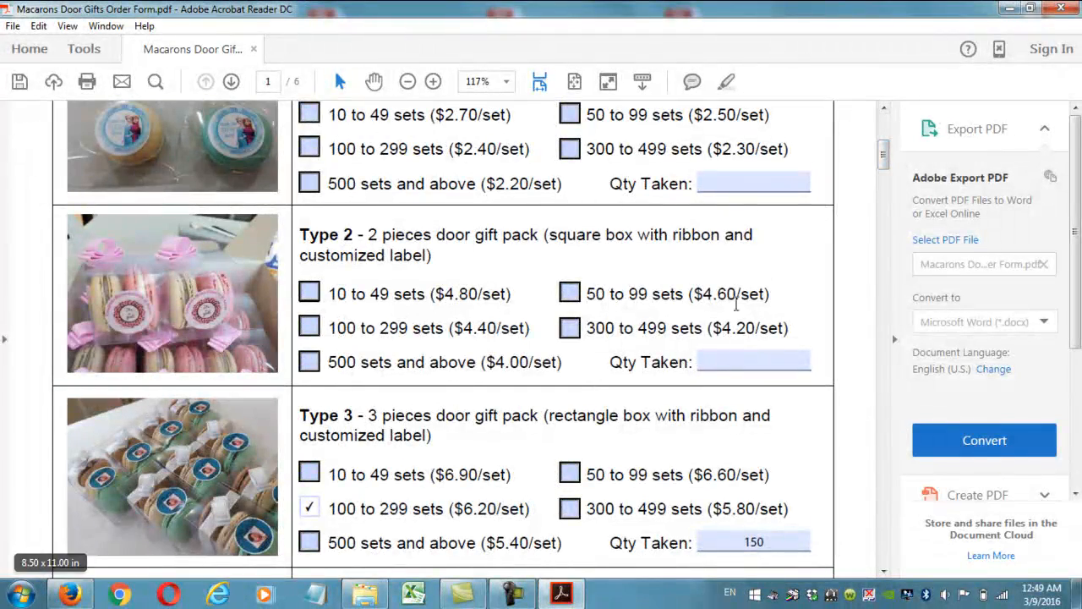
pyautogui.moveTo(885, 160); pyautogui.dragTo(895, 298)
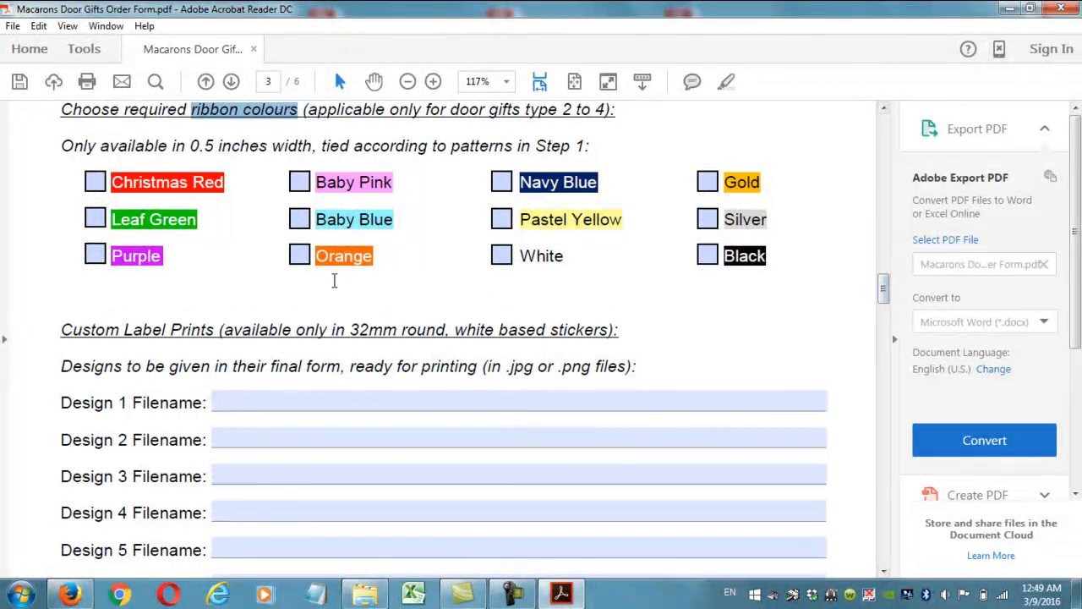
# Tick Christmas Red, Baby Blue and White as ribbon colours.
pyautogui.scroll(1, 333, 279)
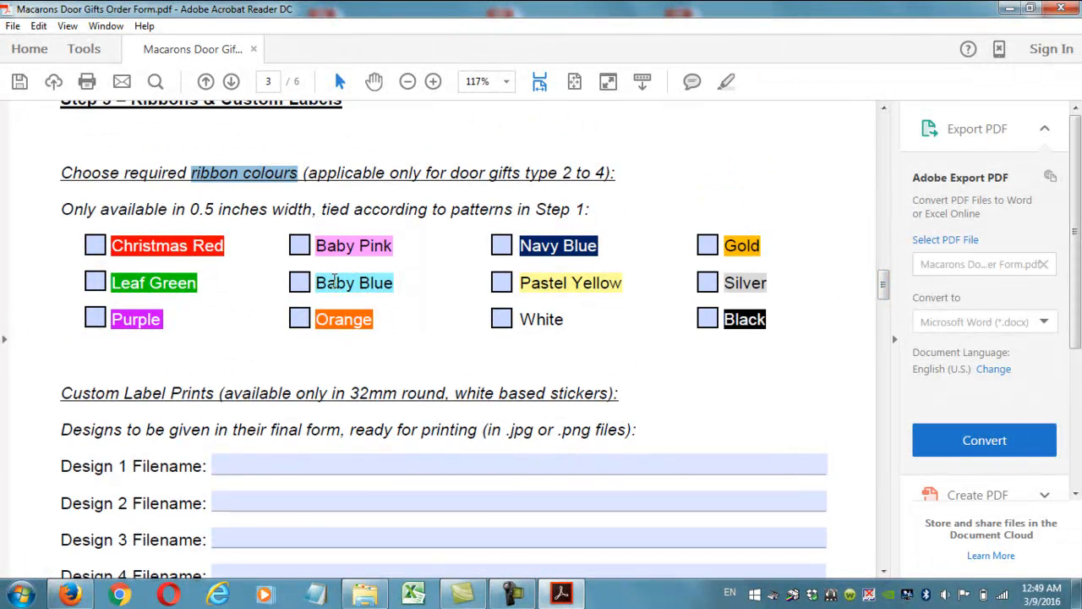
pyautogui.click(96, 245)
pyautogui.click(299, 283)
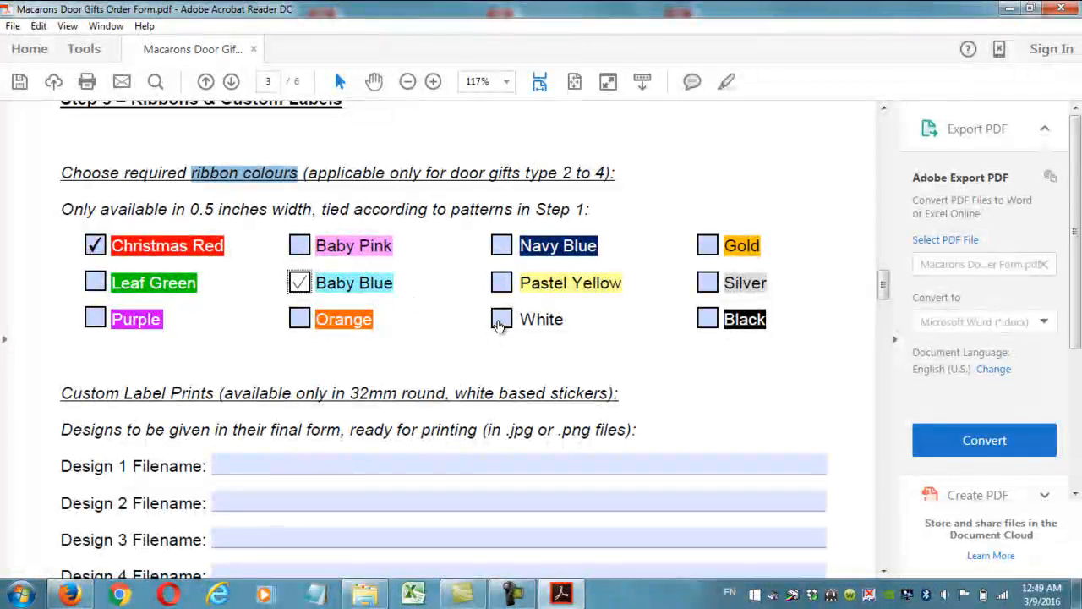
pyautogui.click(501, 318)
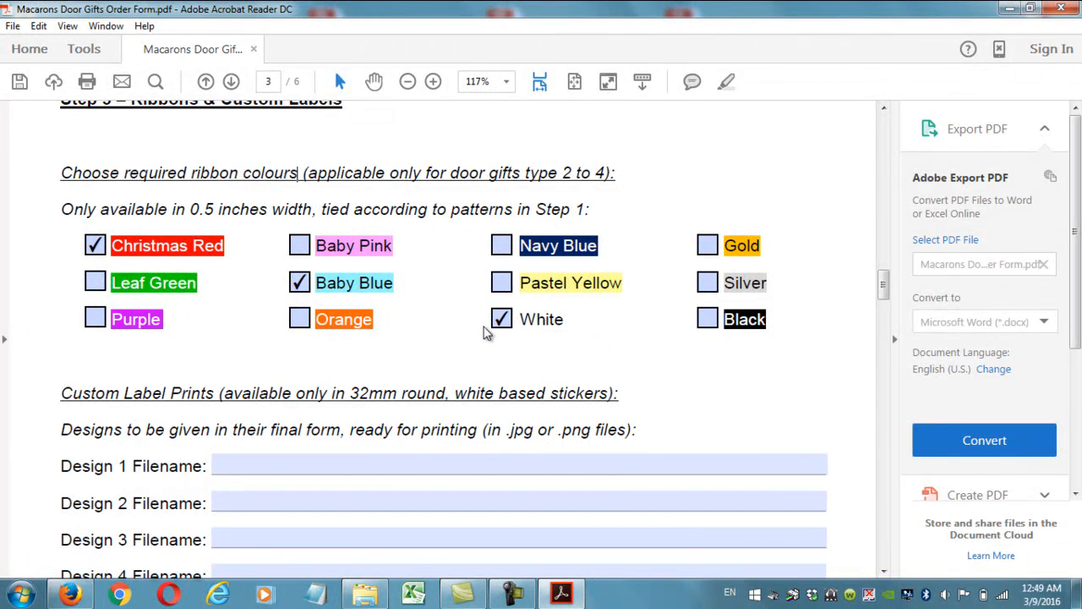
pyautogui.scroll(-10, 324, 312)
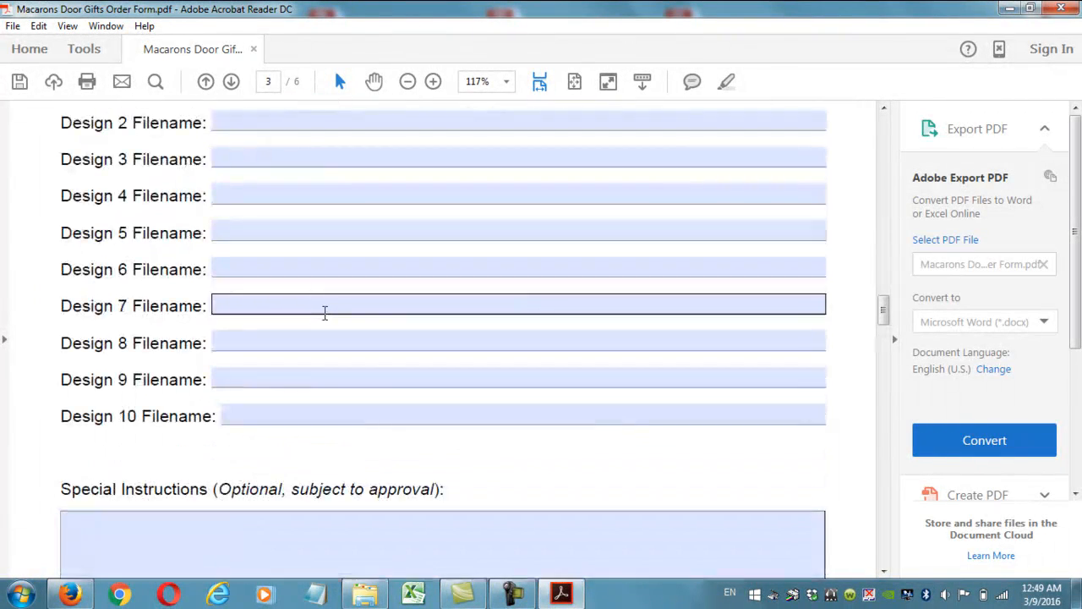
pyautogui.click(205, 361)
pyautogui.scroll(10, 614, 370)
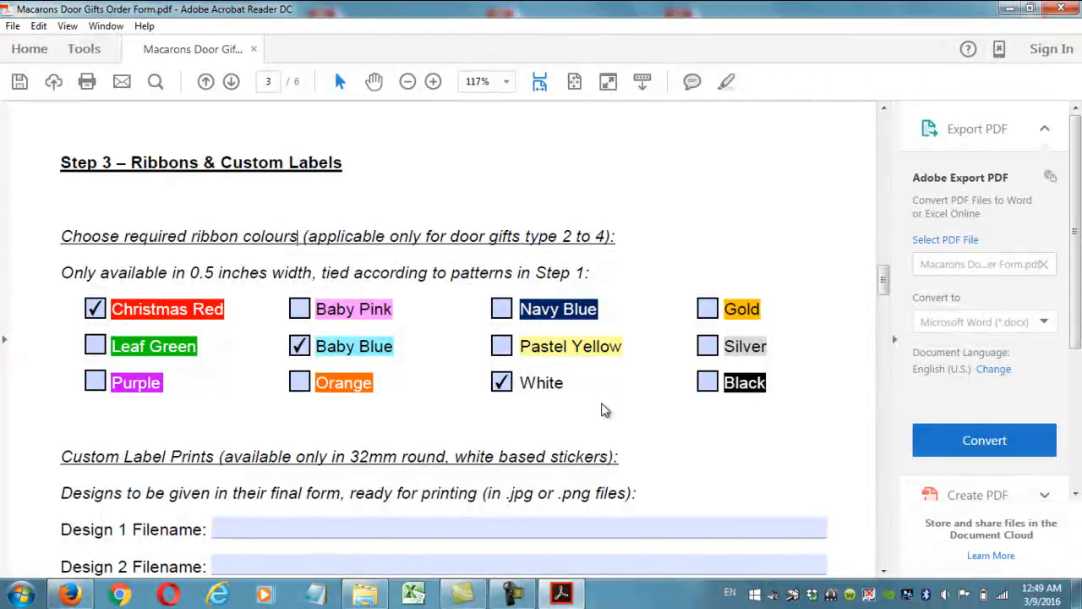
# Untick White, Baby Blue and Christmas Red, then tick White and Black.
pyautogui.click(503, 387)
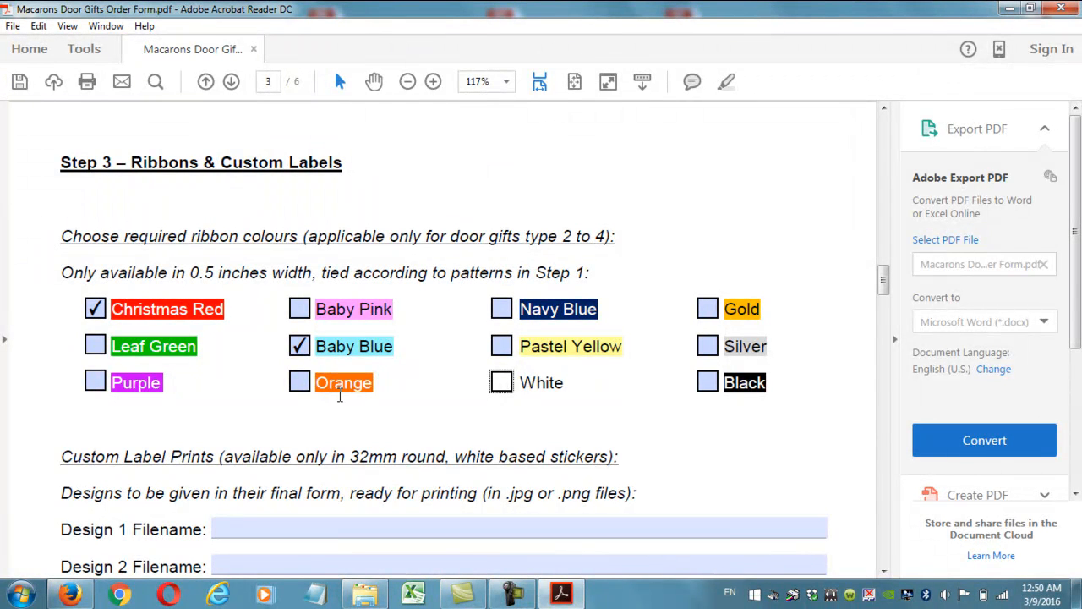
pyautogui.click(301, 347)
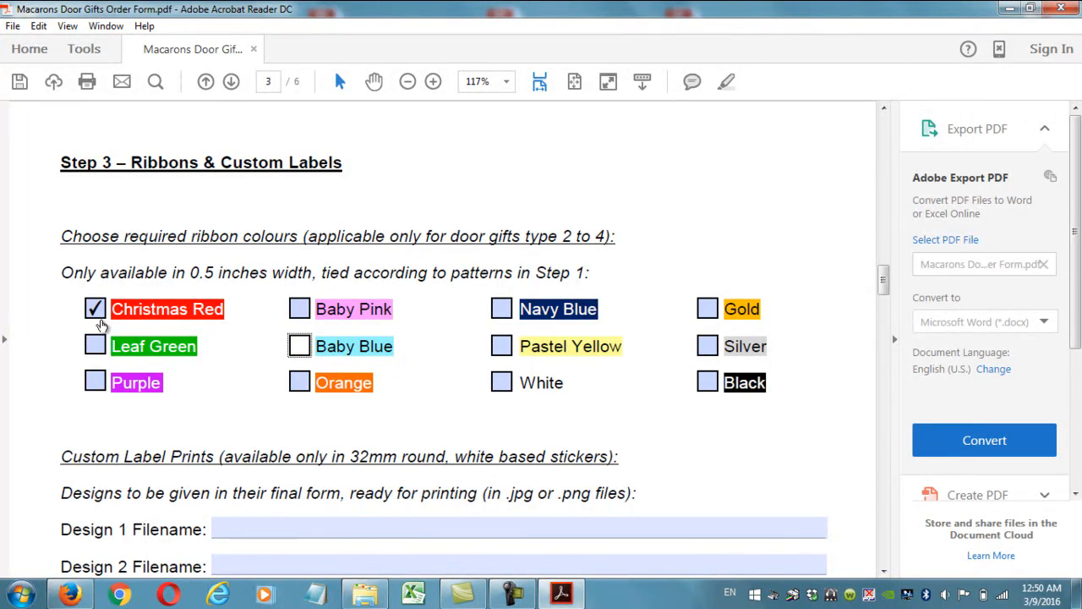
pyautogui.click(263, 341)
pyautogui.click(96, 311)
pyautogui.click(400, 422)
pyautogui.click(502, 382)
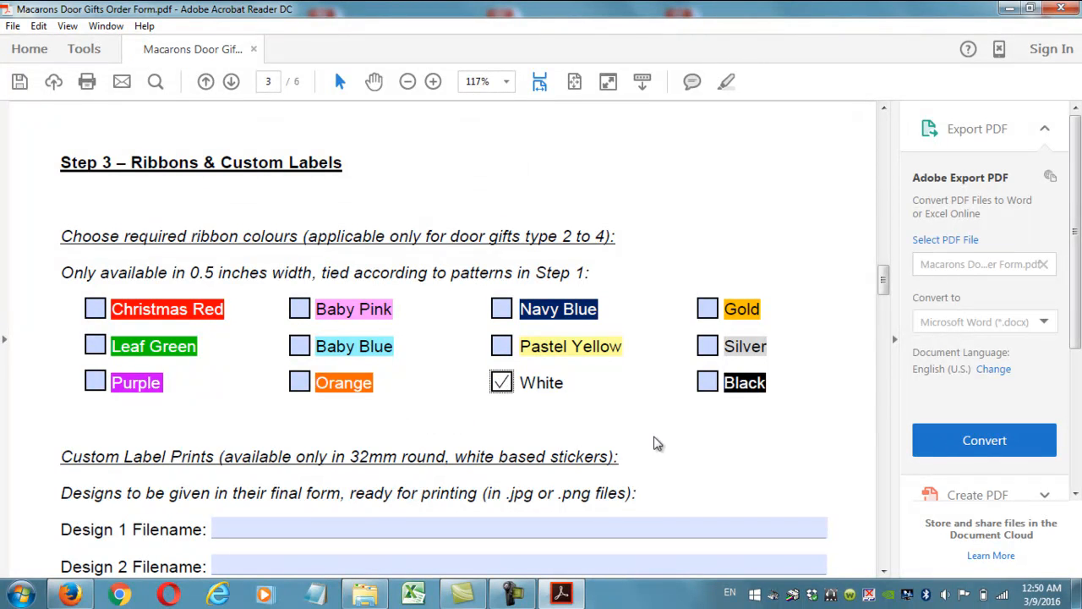
pyautogui.click(709, 382)
pyautogui.scroll(-4, 461, 466)
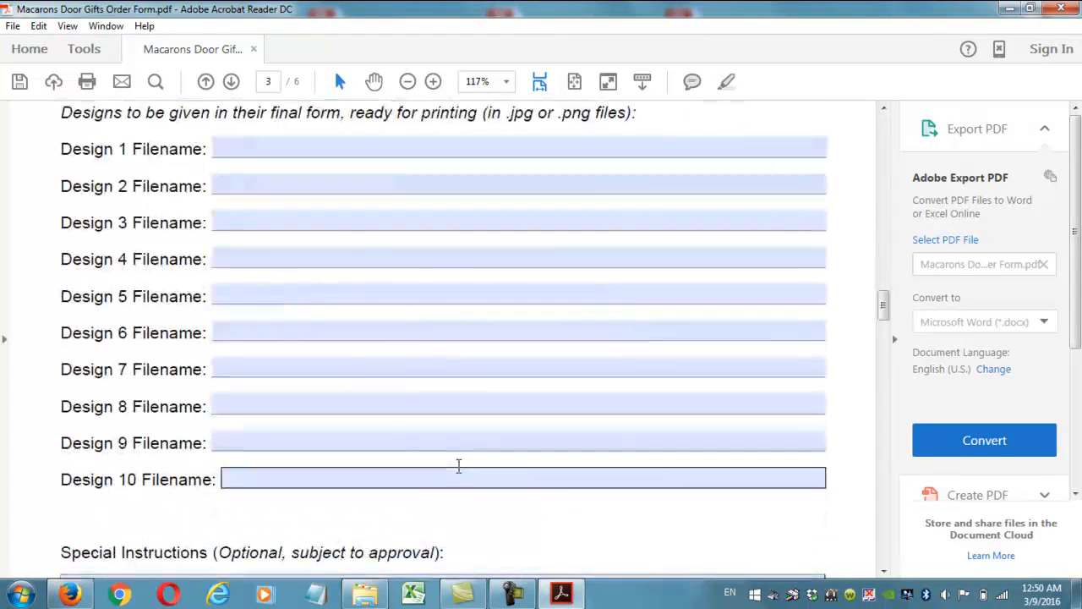
pyautogui.scroll(-1, 459, 466)
pyautogui.click(342, 485)
pyautogui.scroll(3, 343, 485)
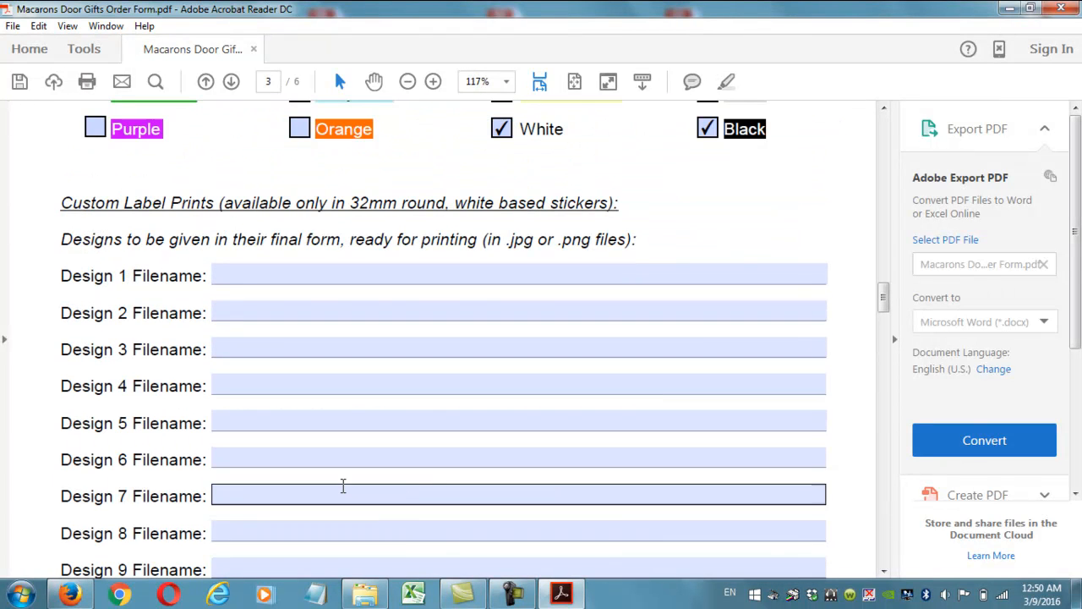
pyautogui.scroll(1, 343, 485)
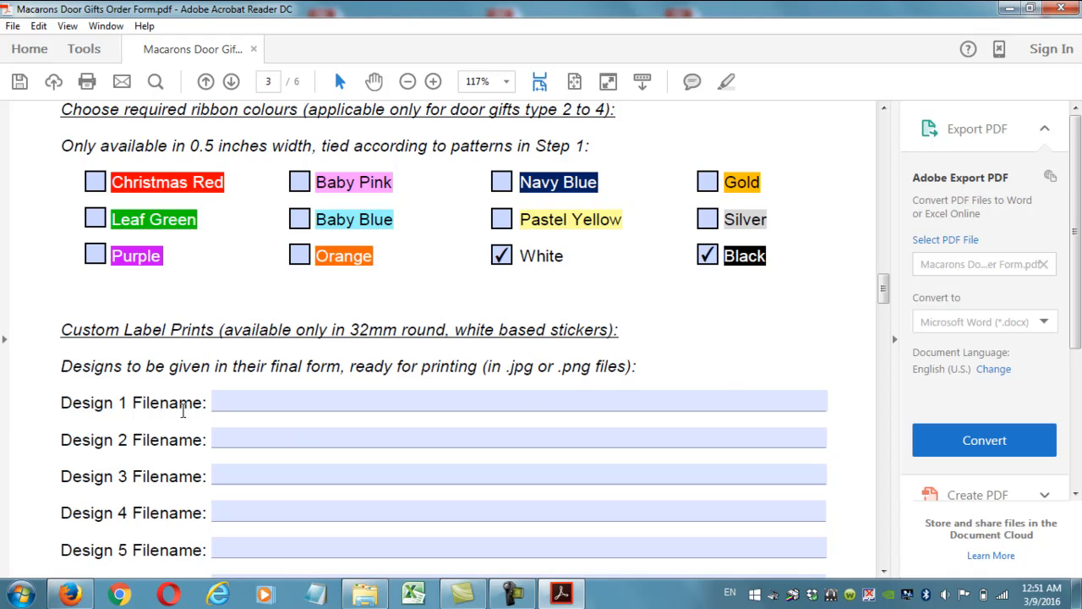
pyautogui.scroll(-1, 155, 398)
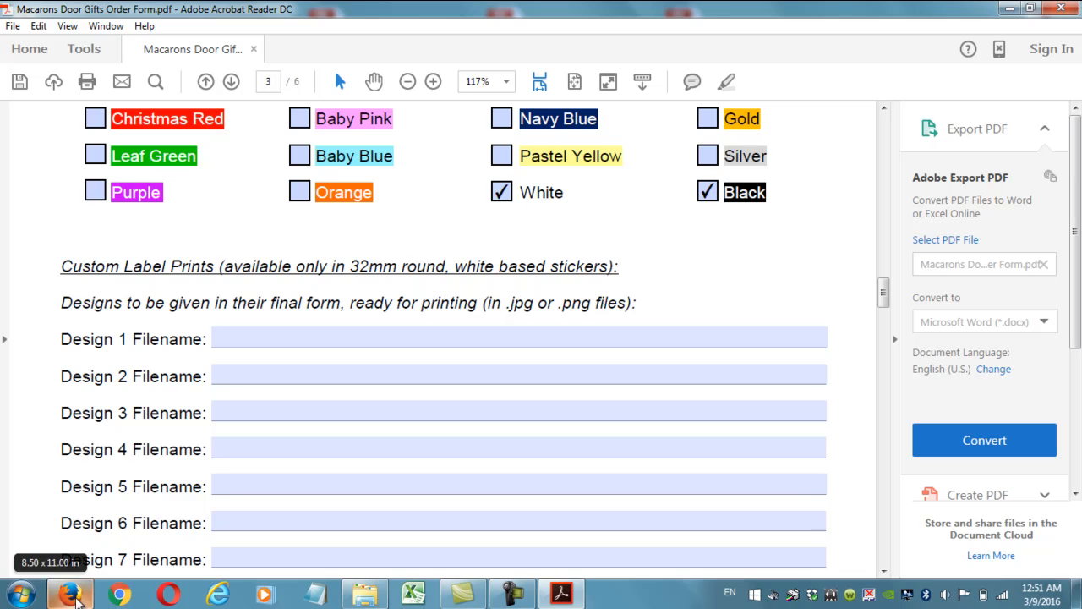
# Show the desktop and open the Macaron Stickers folder.
pyautogui.click(14, 599)
pyautogui.click(15, 599)
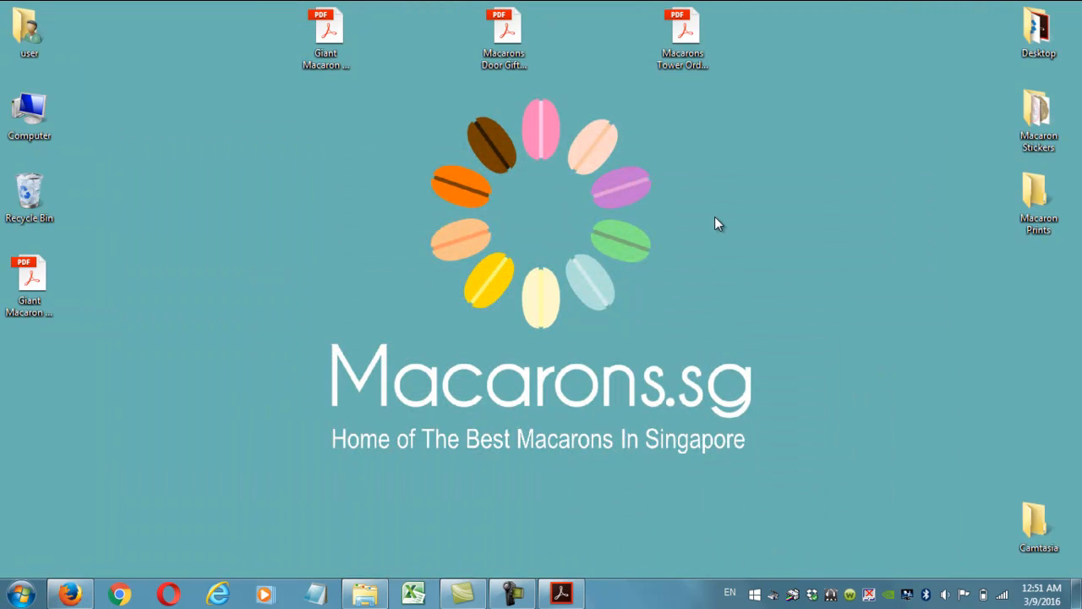
pyautogui.doubleClick(1042, 131)
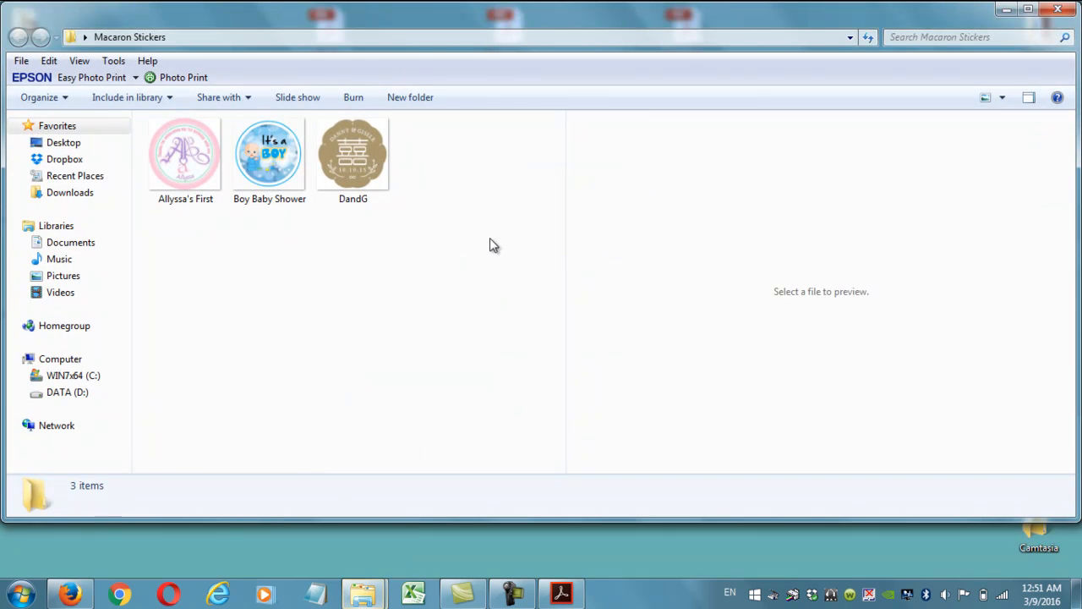
# Preview the DandG, Boy Baby Shower and Allyssa's First sticker designs, then return to the order form.
pyautogui.click(353, 156)
pyautogui.click(303, 173)
pyautogui.click(182, 165)
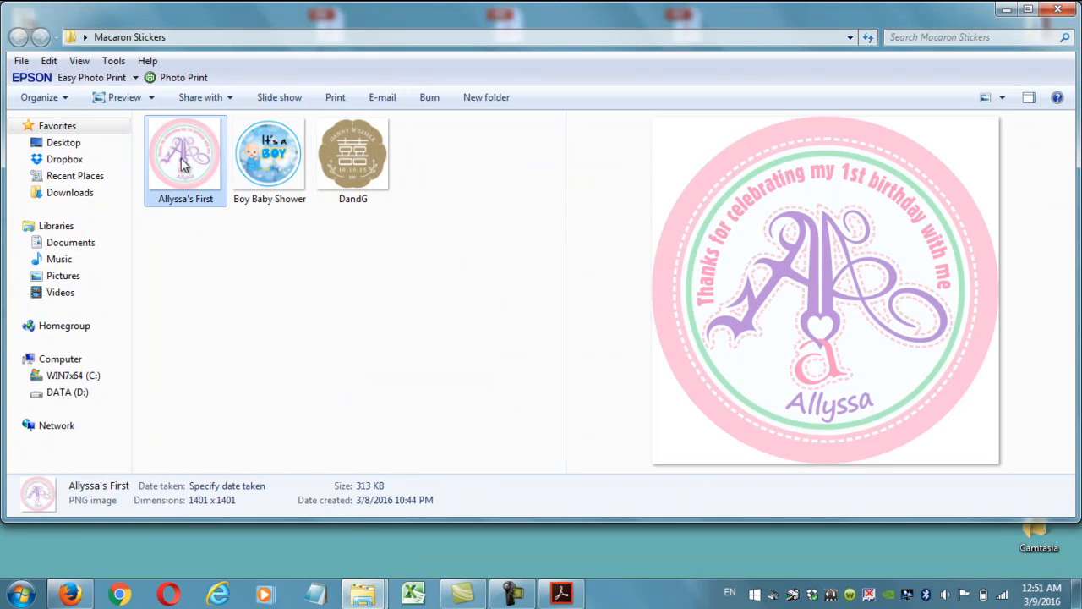
pyautogui.click(260, 162)
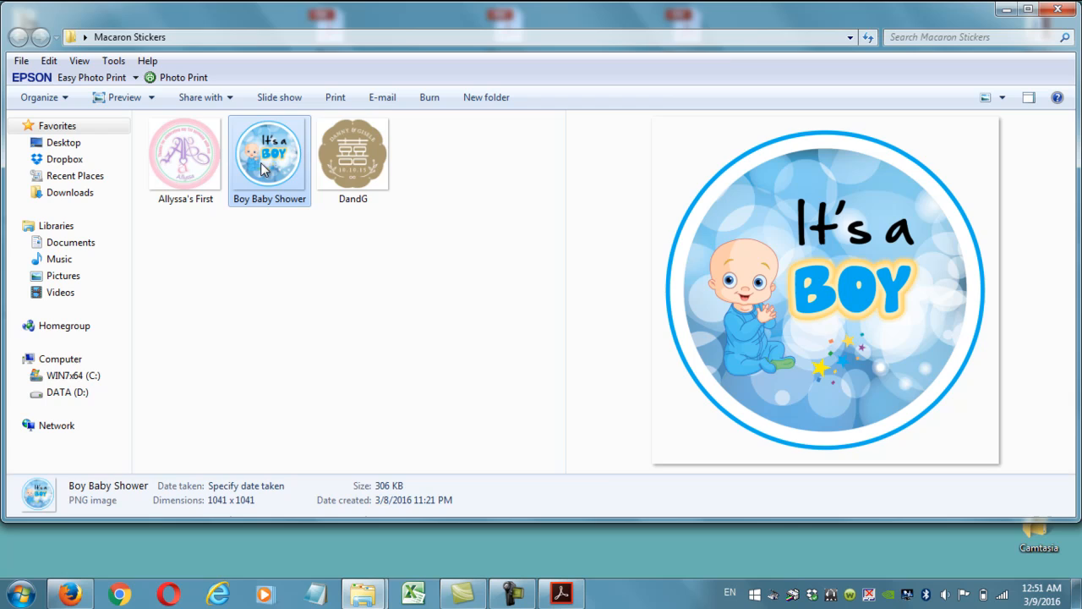
pyautogui.click(345, 165)
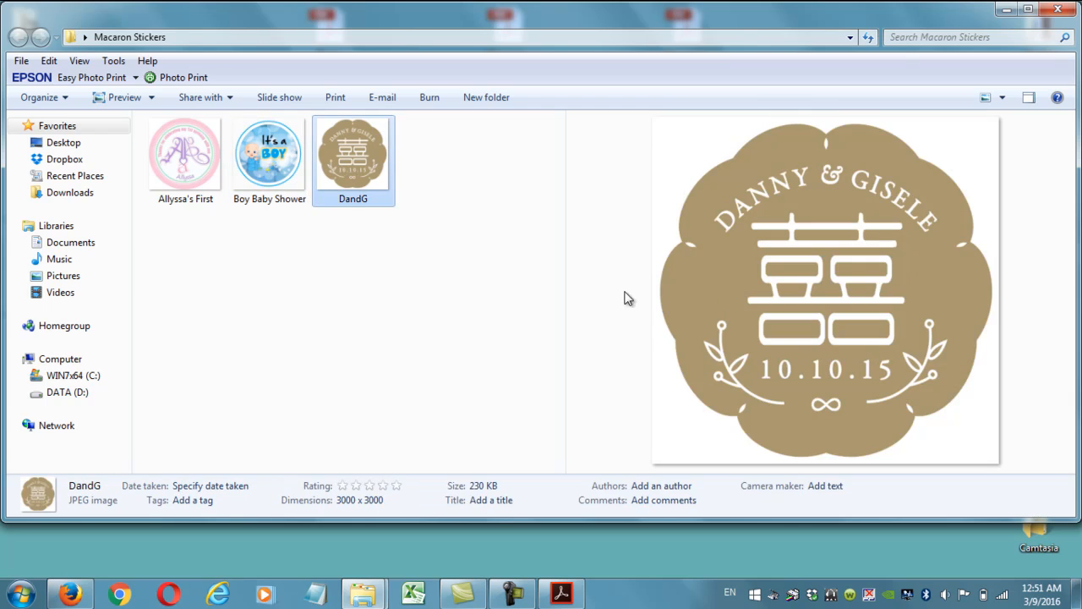
pyautogui.click(265, 180)
pyautogui.click(171, 180)
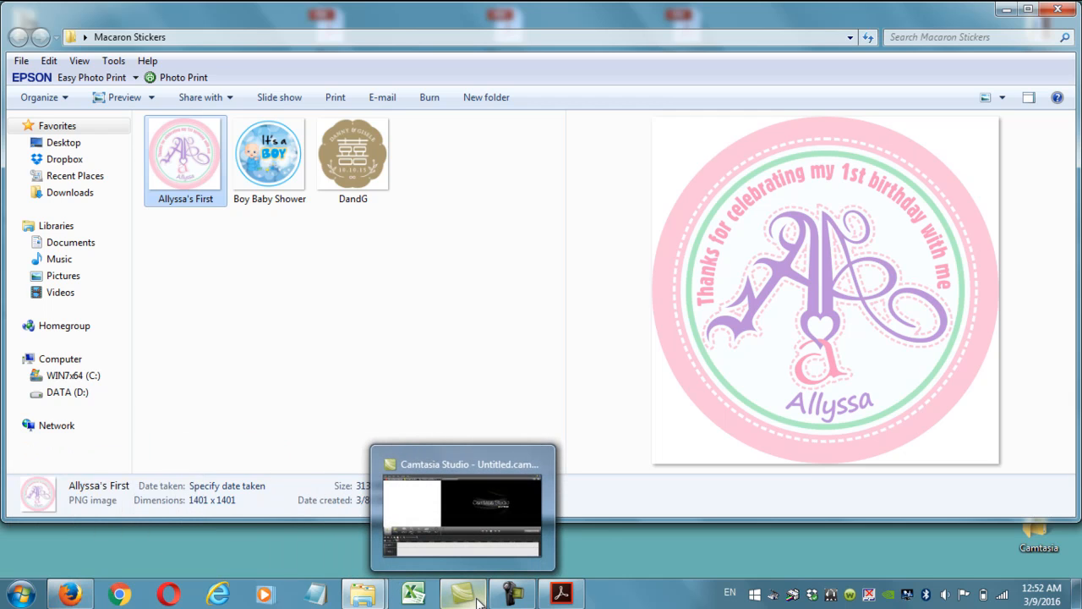
pyautogui.click(558, 598)
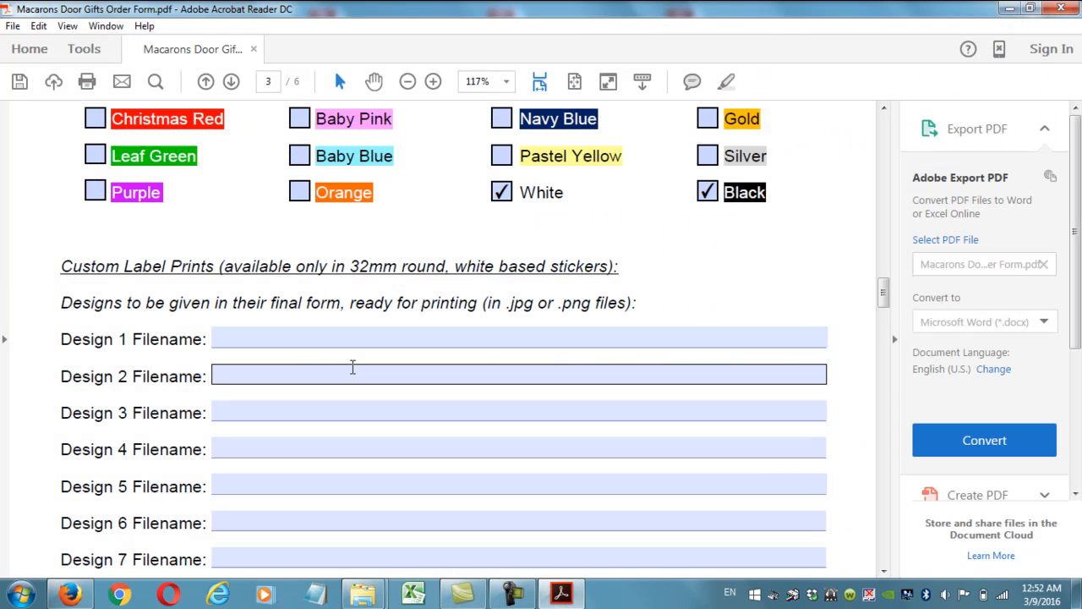
# Enter 'Allysia's First.png' in the Design 1 Filename field and minimize the browser window.
pyautogui.click(304, 335)
pyautogui.write('Al')
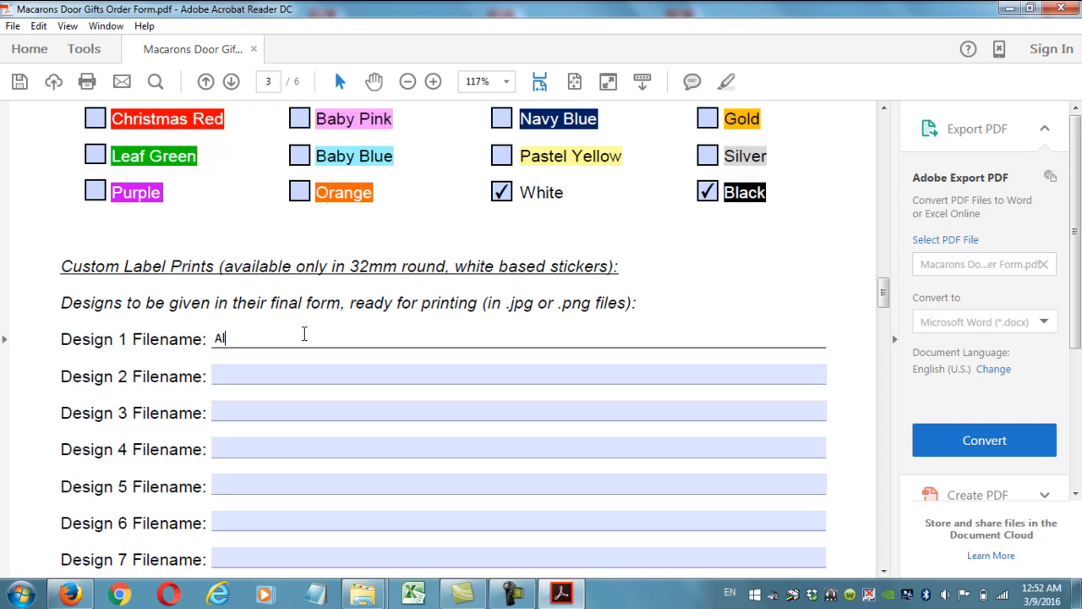
pyautogui.write("lysia's First.png")
pyautogui.click(310, 378)
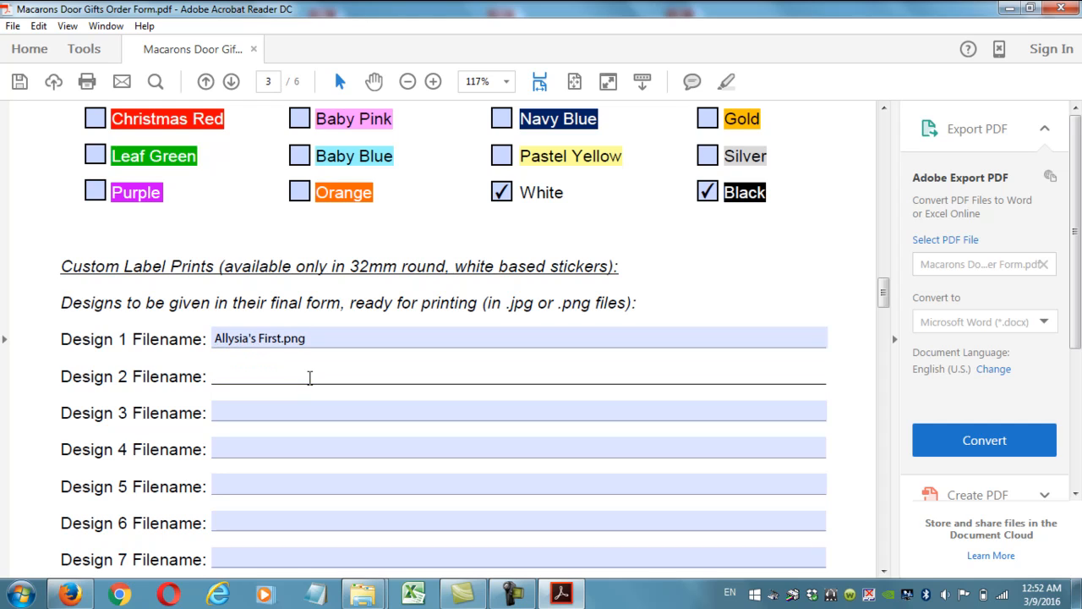
pyautogui.click(80, 596)
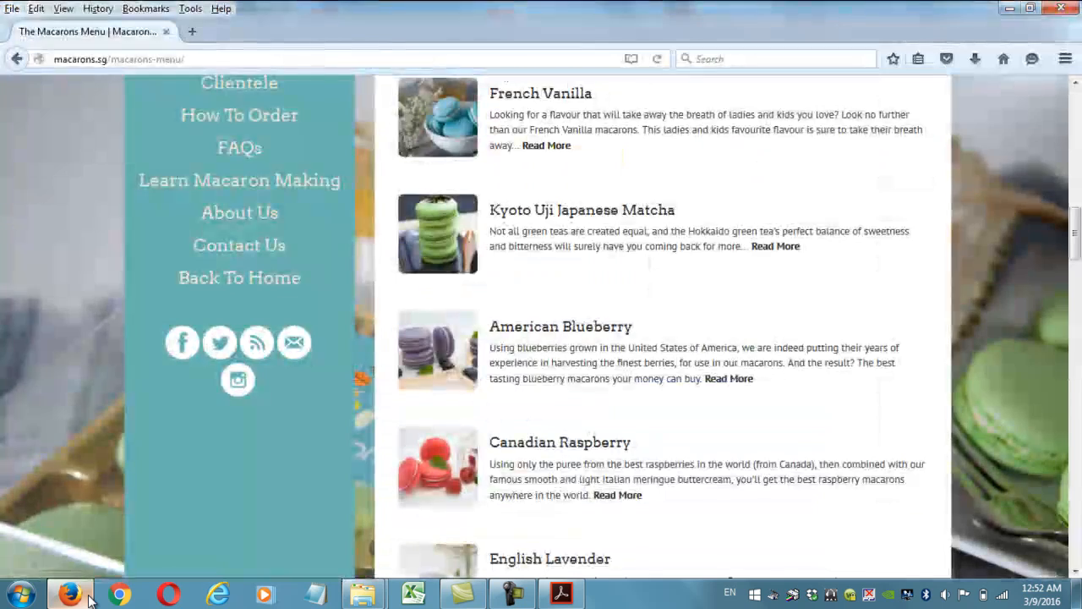
pyautogui.click(85, 597)
pyautogui.moveTo(459, 599)
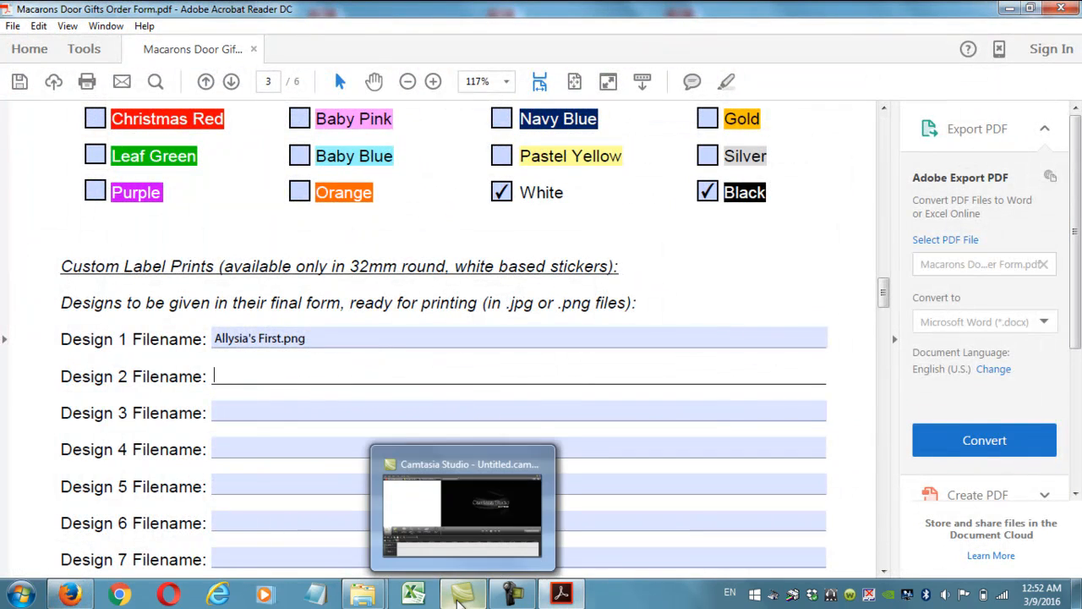
pyautogui.moveTo(367, 600)
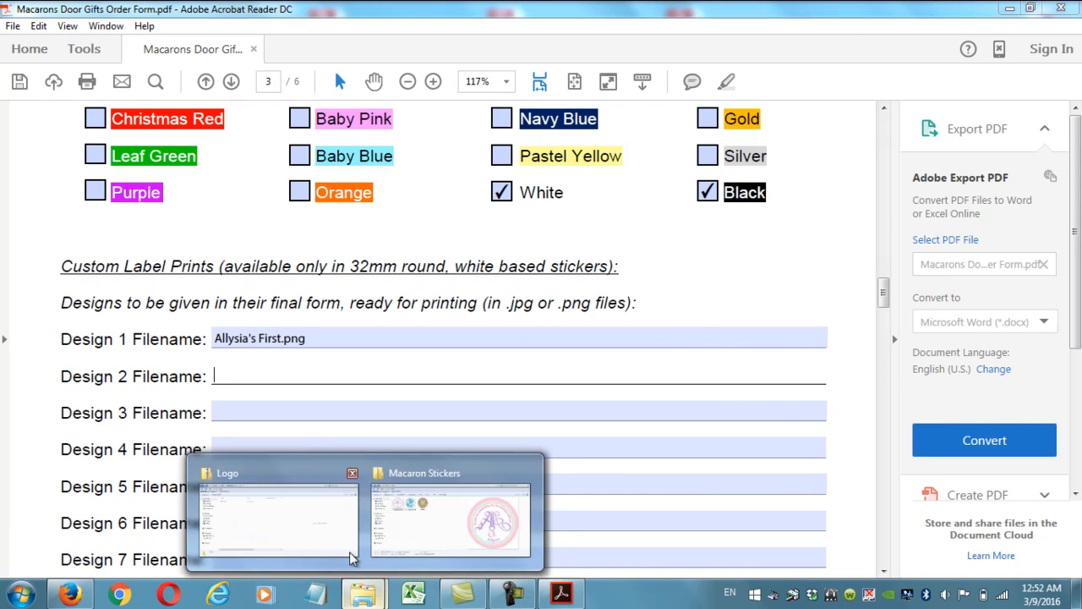
# Type 'Boy Baby shower.jpg' into the Design 2 Filename field.
pyautogui.click(441, 528)
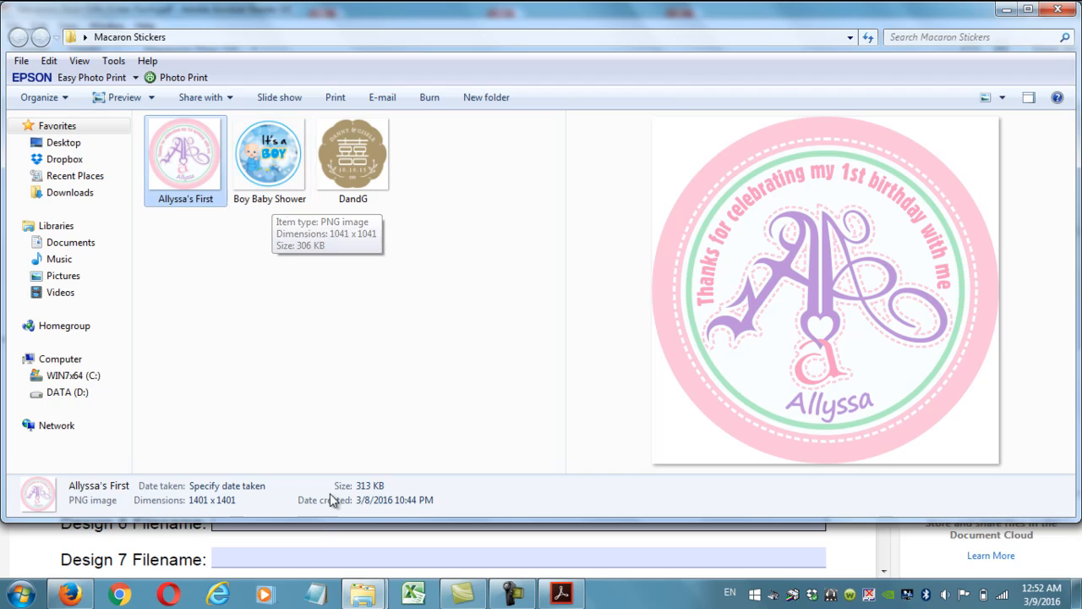
pyautogui.click(313, 546)
pyautogui.click(265, 375)
pyautogui.write('Boy Baby H')
pyautogui.press('BackSpace')
pyautogui.write('shower.jp')
pyautogui.press('BackSpace')
pyautogui.write('jpg')
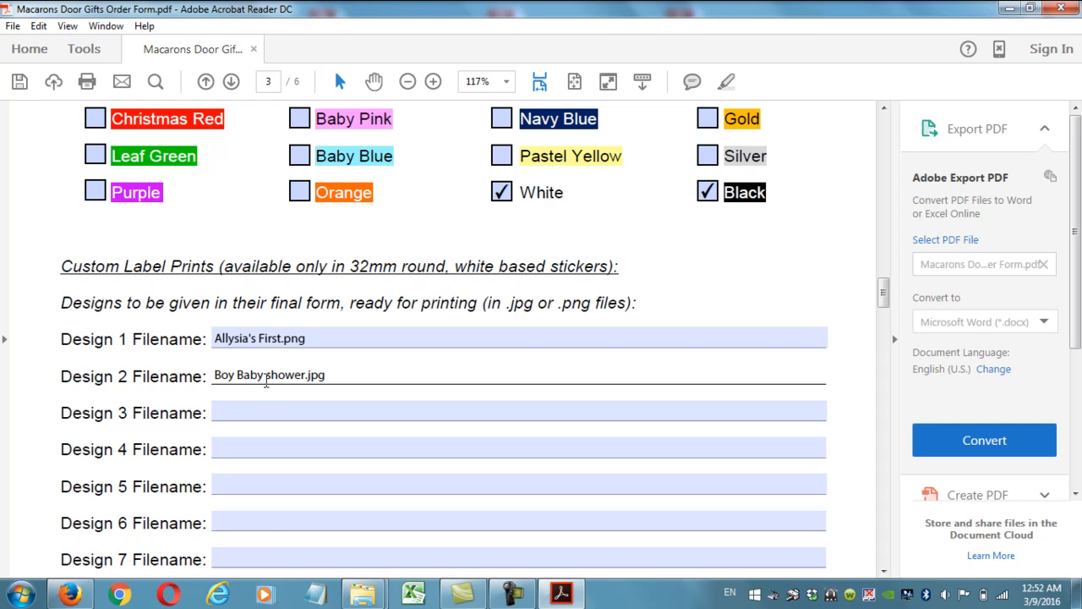
# After checking the sticker's file type, correct Design 2 to 'Boy Baby shower.png'.
pyautogui.click(361, 596)
pyautogui.click(362, 594)
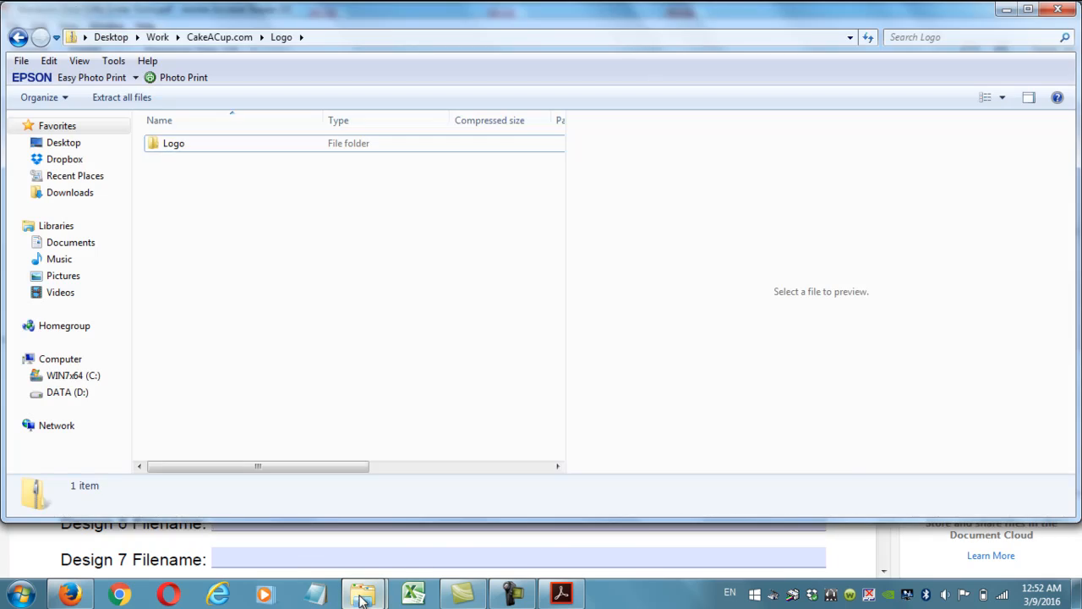
pyautogui.moveTo(363, 594)
pyautogui.click(445, 534)
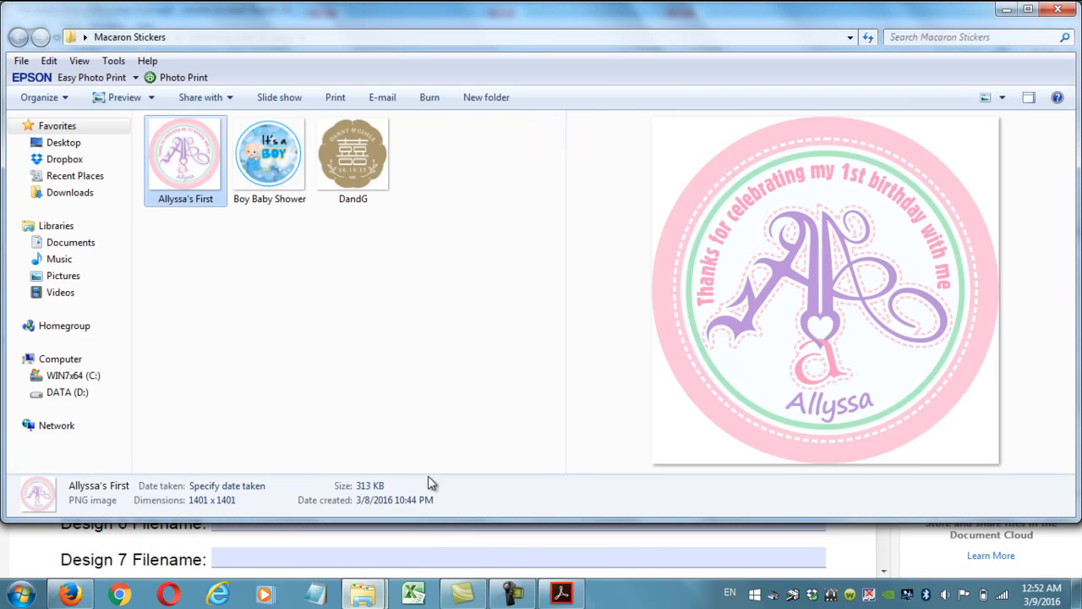
pyautogui.click(264, 203)
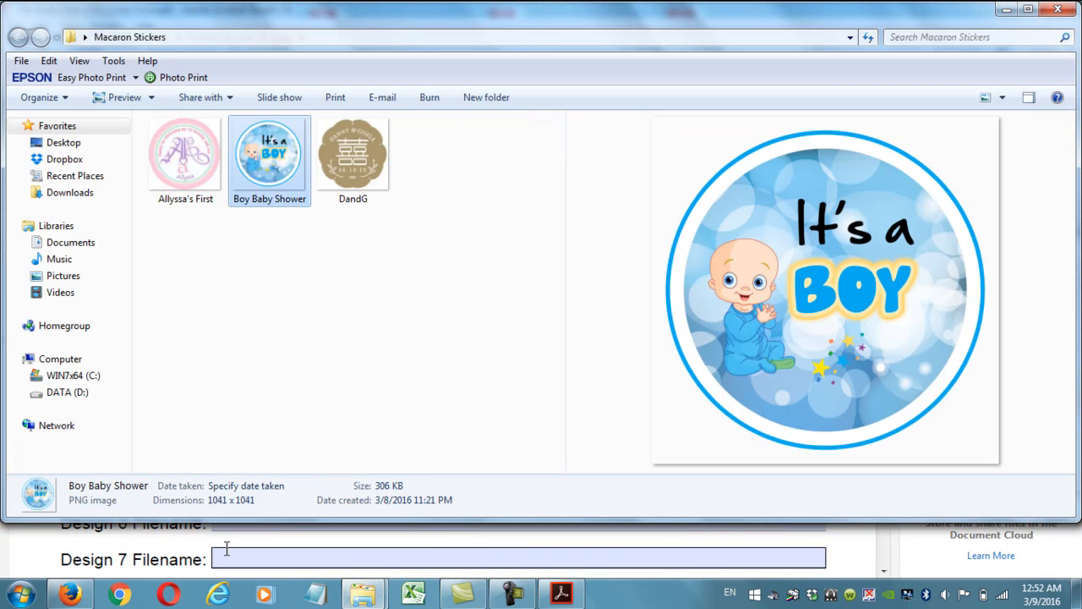
pyautogui.click(561, 595)
pyautogui.click(343, 374)
pyautogui.press('BackSpace')
pyautogui.press('BackSpace')
pyautogui.press('BackSpace')
pyautogui.write('png')
pyautogui.click(335, 410)
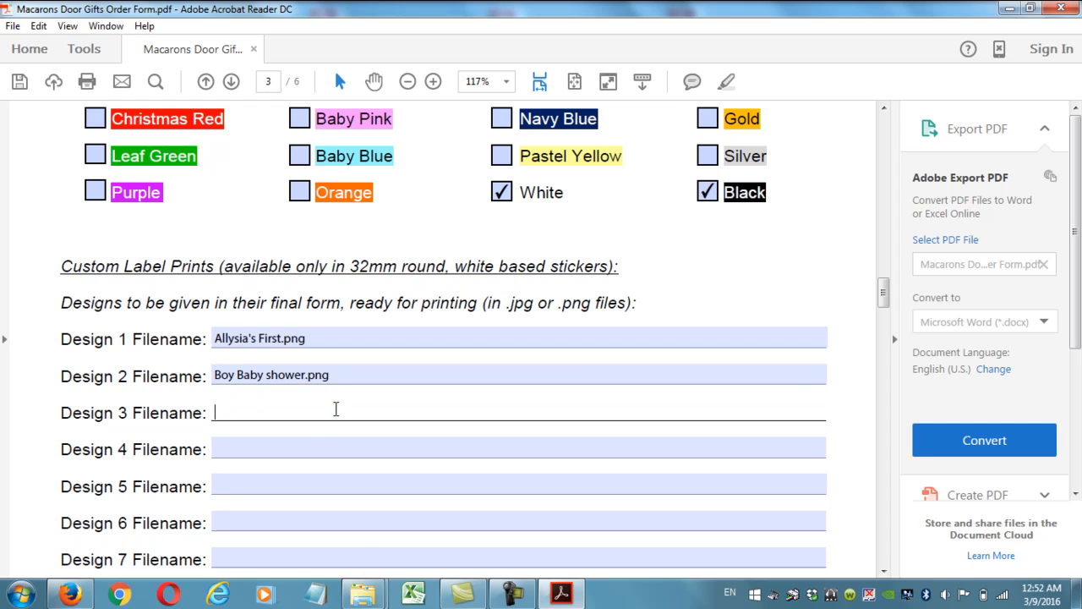
# Enter 'DandG.png' in Design 3 Filename, correcting the 'DnadG' typo.
pyautogui.moveTo(364, 594)
pyautogui.click(398, 516)
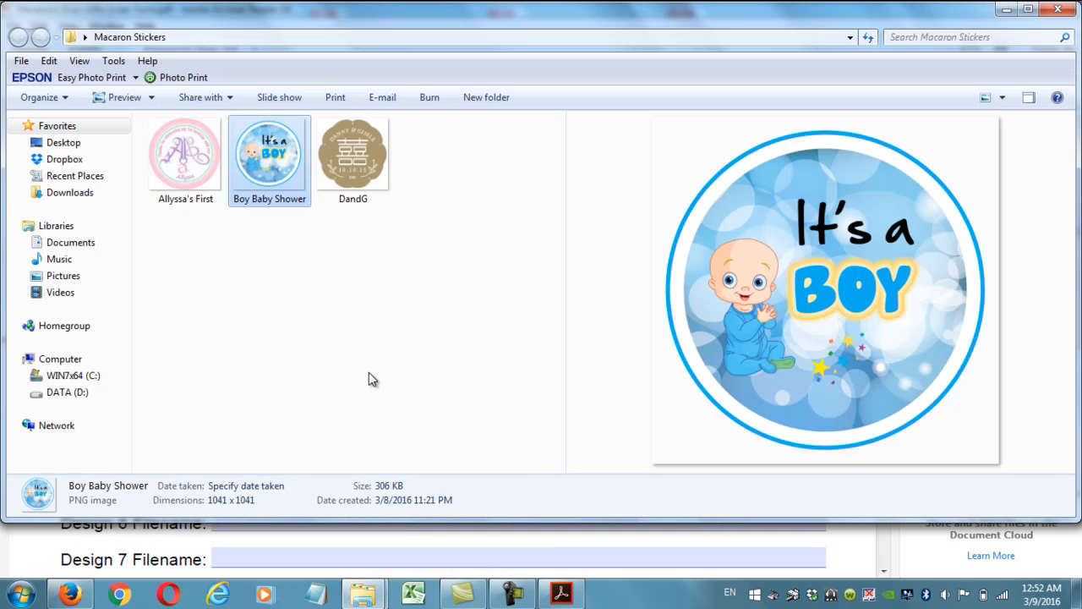
pyautogui.click(562, 594)
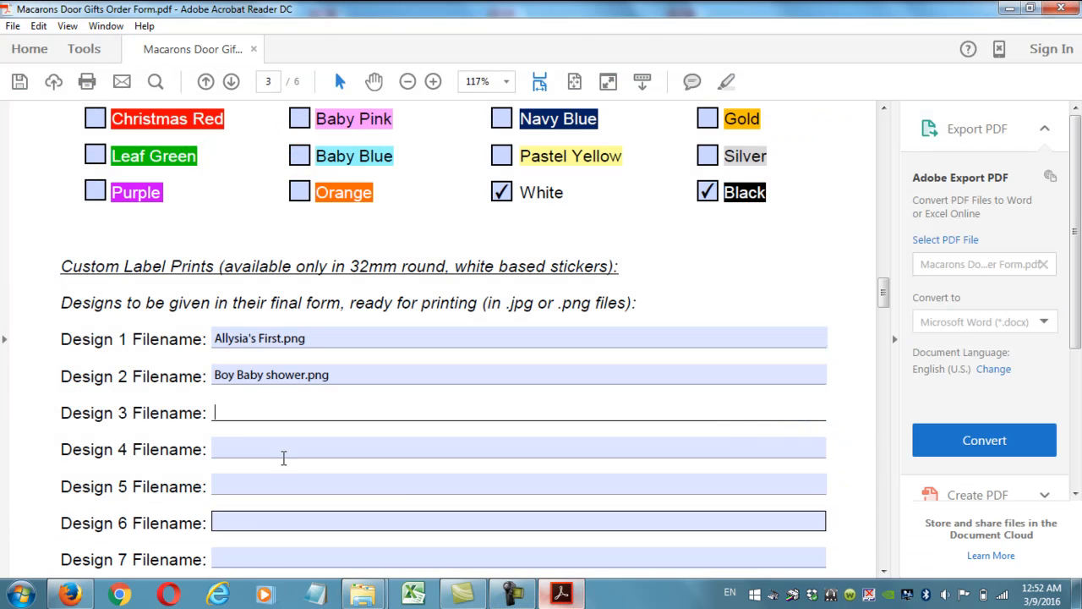
pyautogui.write('DnadG.png')
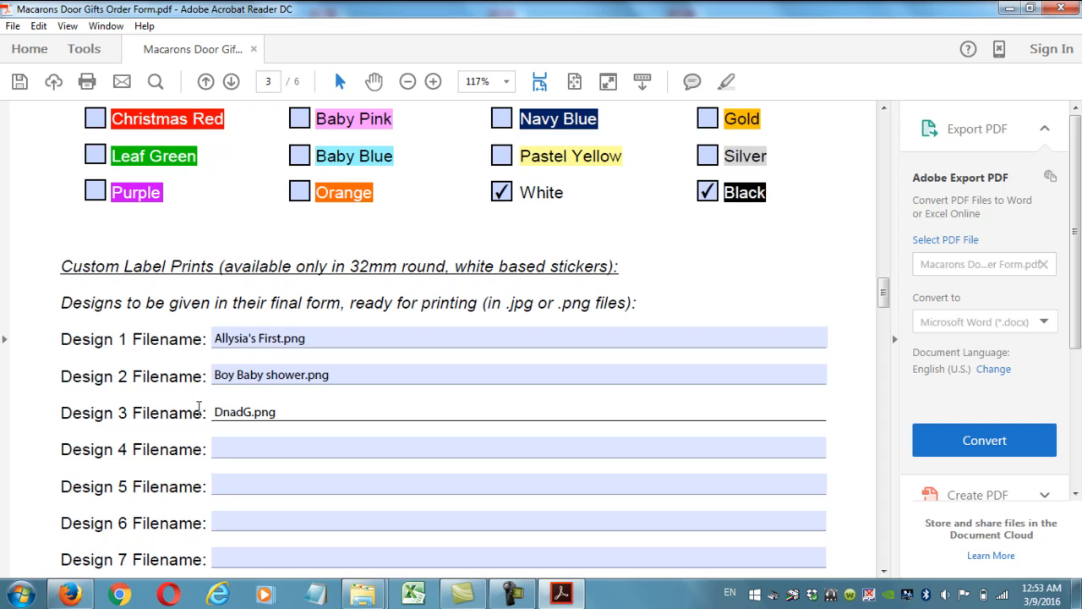
pyautogui.click(229, 409)
pyautogui.press('BackSpace')
pyautogui.click(230, 409)
pyautogui.write('n')
pyautogui.click(272, 433)
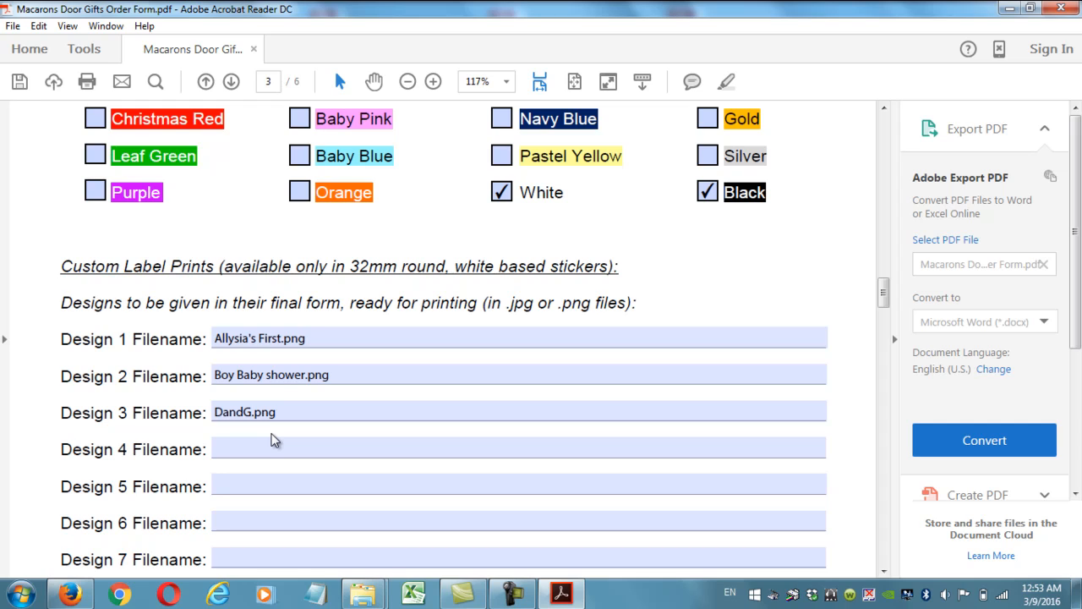
# Recheck the Design 1, 2 and 3 filename entries.
pyautogui.click(269, 339)
pyautogui.click(293, 372)
pyautogui.click(281, 411)
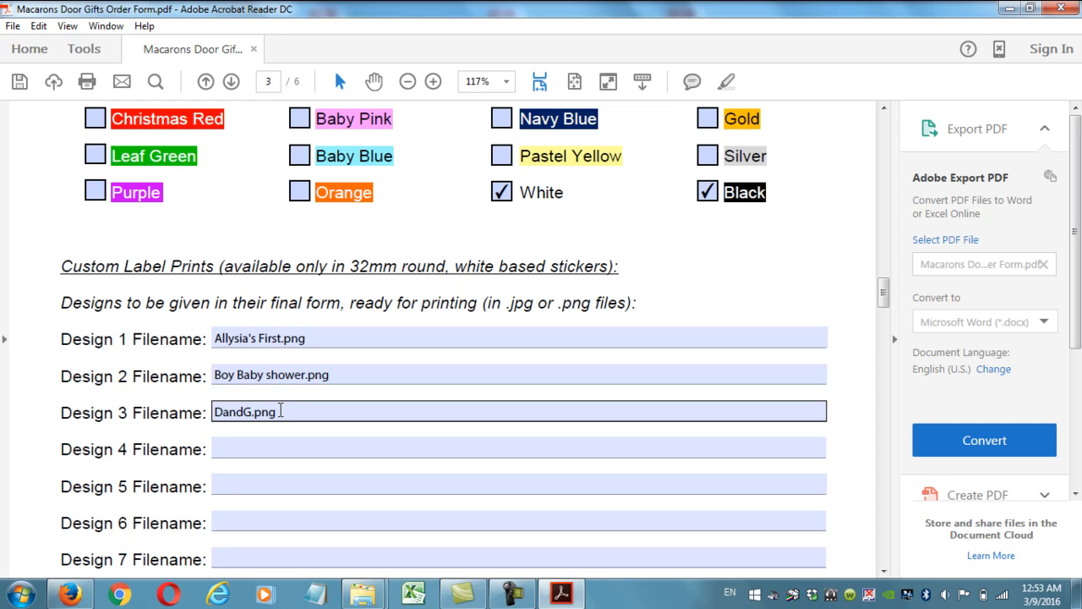
# Review the Design 1–3 filenames and scroll down to the blank Special Instructions box.
pyautogui.click(364, 378)
pyautogui.click(343, 339)
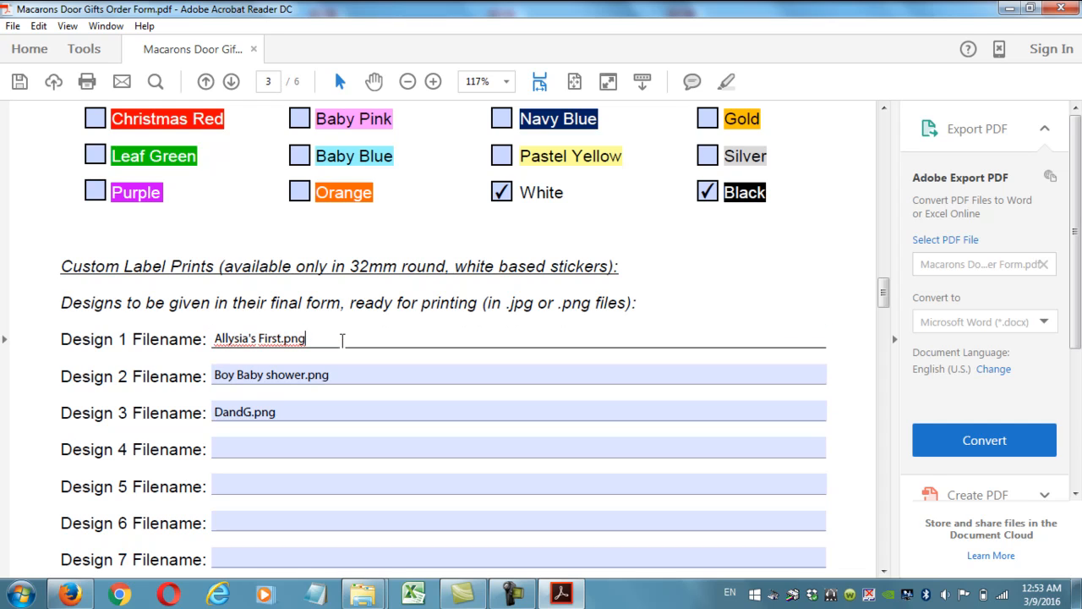
pyautogui.click(318, 412)
pyautogui.scroll(-12, 377, 323)
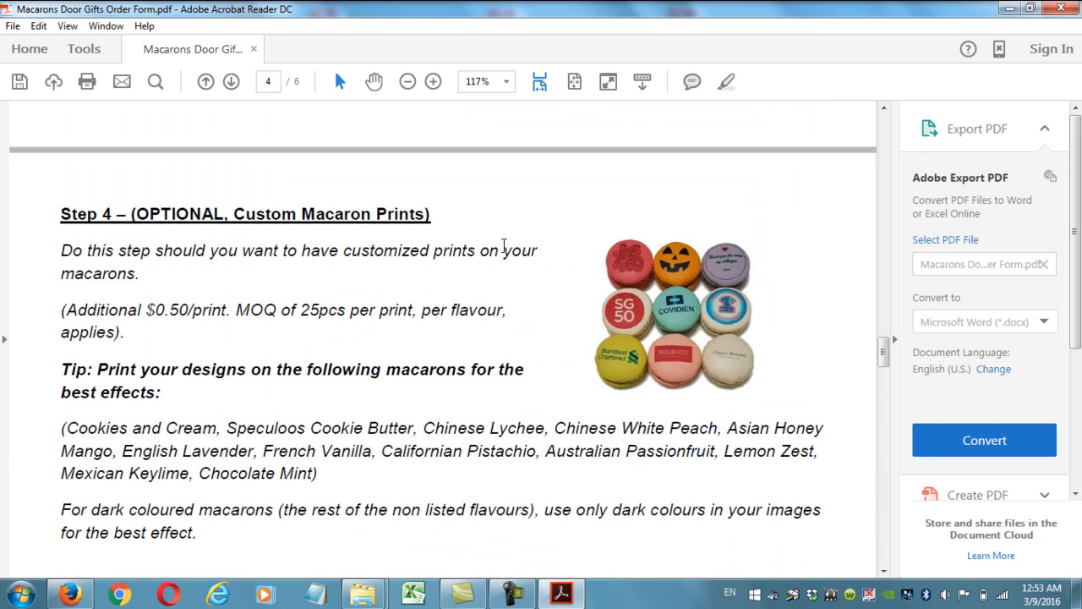
pyautogui.scroll(12, 705, 314)
pyautogui.scroll(-3, 426, 309)
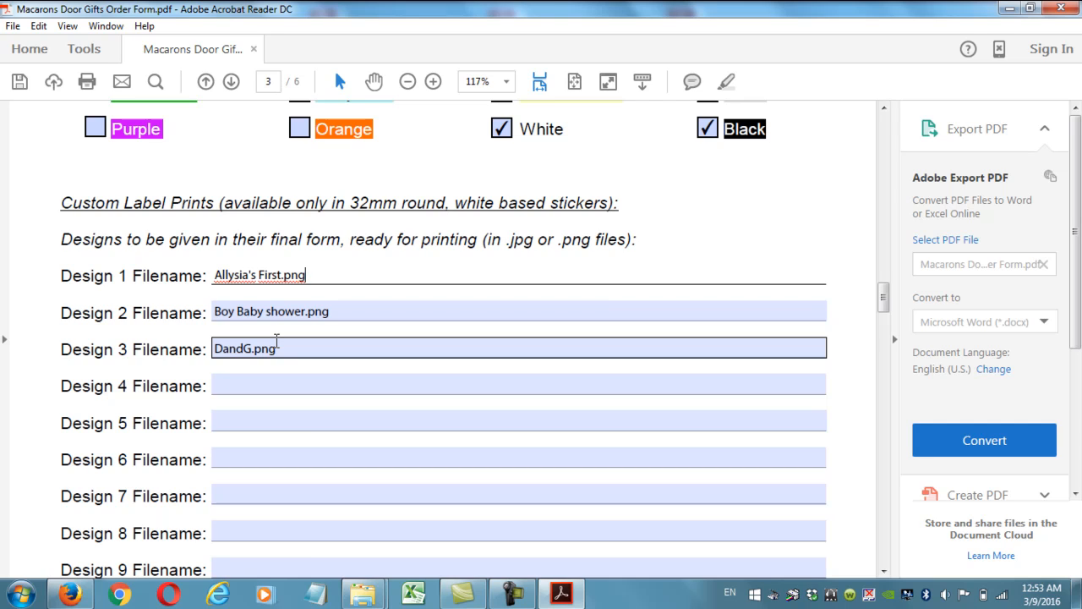
pyautogui.scroll(-5, 276, 340)
# Write line one: australian passionfruit, asian honey mango and red velvet use design 1.
pyautogui.click(226, 396)
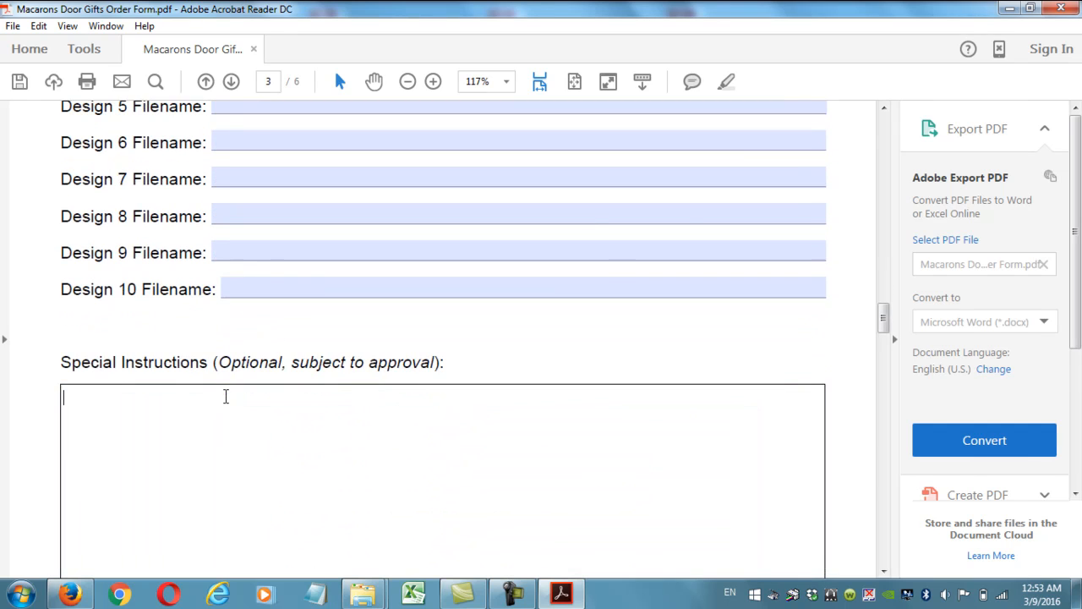
pyautogui.write('For the set of 3 flavours')
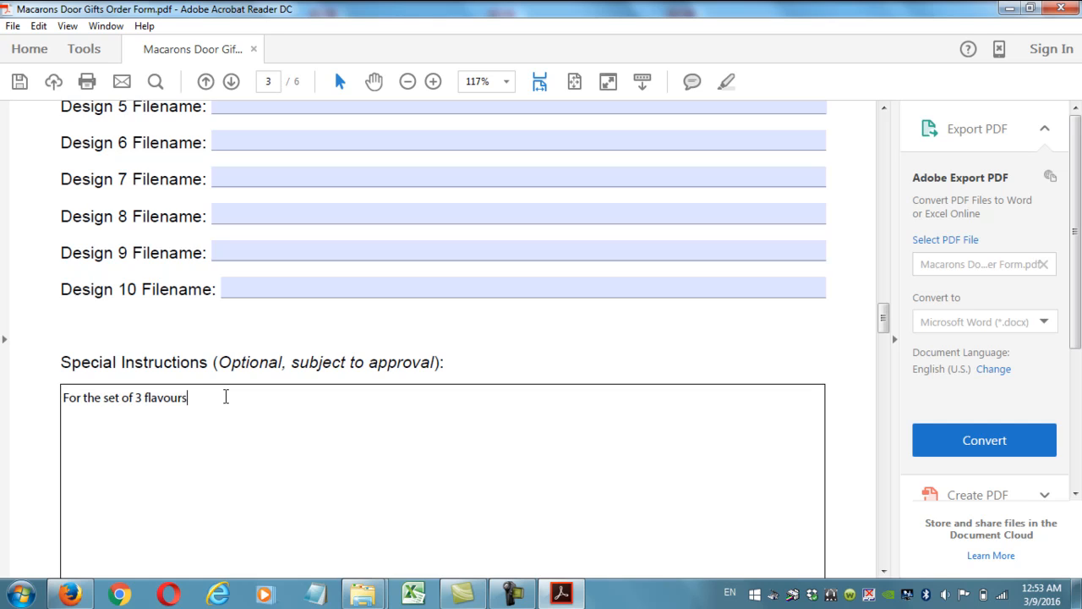
pyautogui.write(', ')
pyautogui.write('australian')
pyautogui.write(' passiongfui')
pyautogui.press('BackSpace')
pyautogui.press('BackSpace')
pyautogui.press('BackSpace')
pyautogui.press('BackSpace')
pyautogui.write('f')
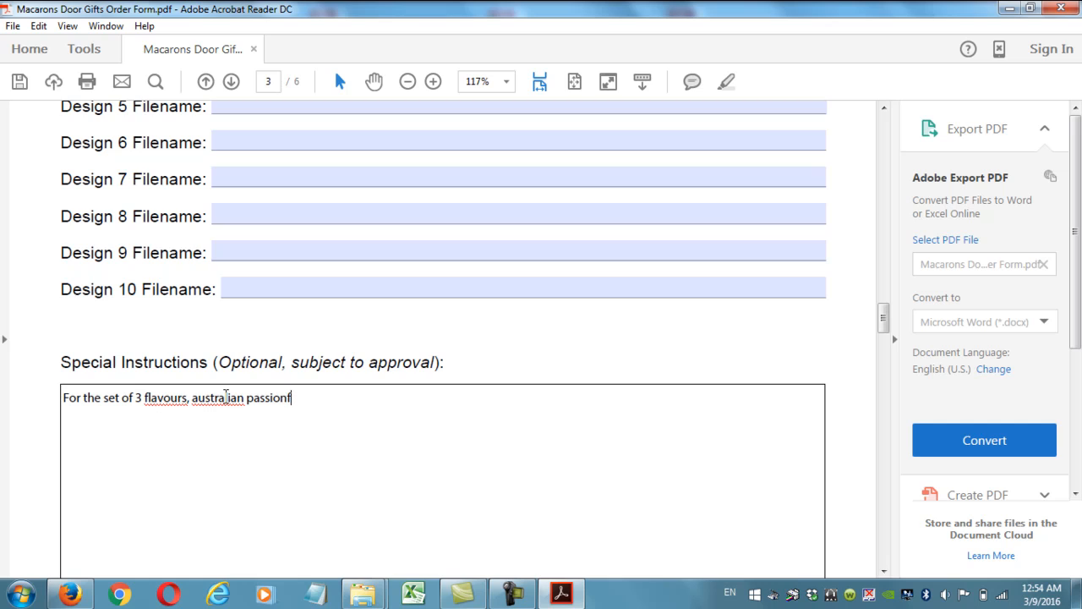
pyautogui.write('ruit, asian honey mango, and red ve')
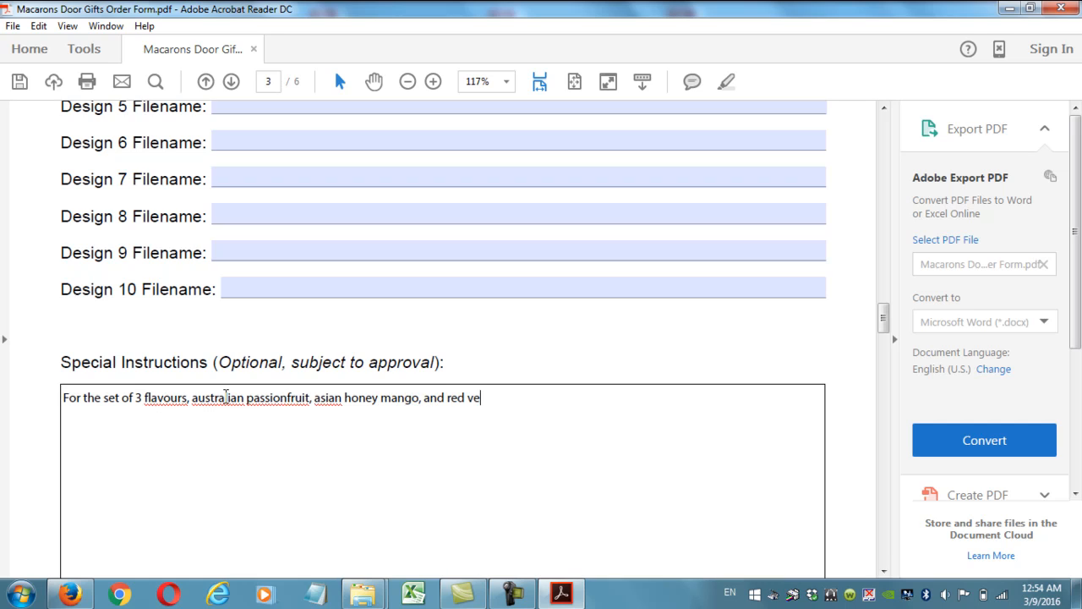
pyautogui.write('lvet, please use design 1')
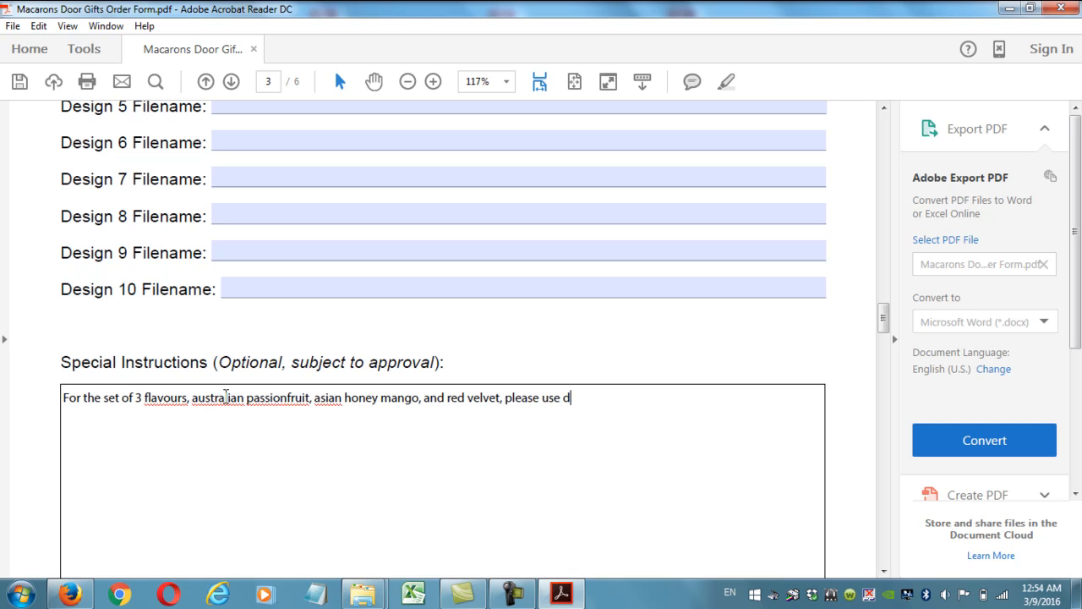
pyautogui.press('Return')
# Copy line one onto a second line, swapping in double chocolate and lemon zest.
pyautogui.moveTo(632, 403); pyautogui.dragTo(53, 392)
pyautogui.hotkey('ctrl', 'c')
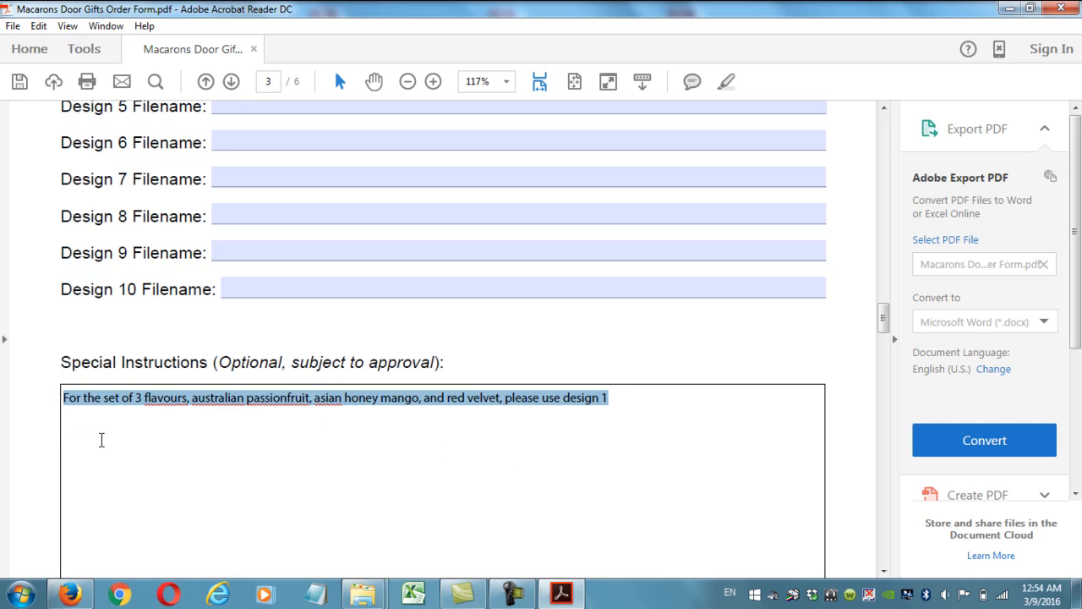
pyautogui.click(102, 430)
pyautogui.hotkey('ctrl', 'v')
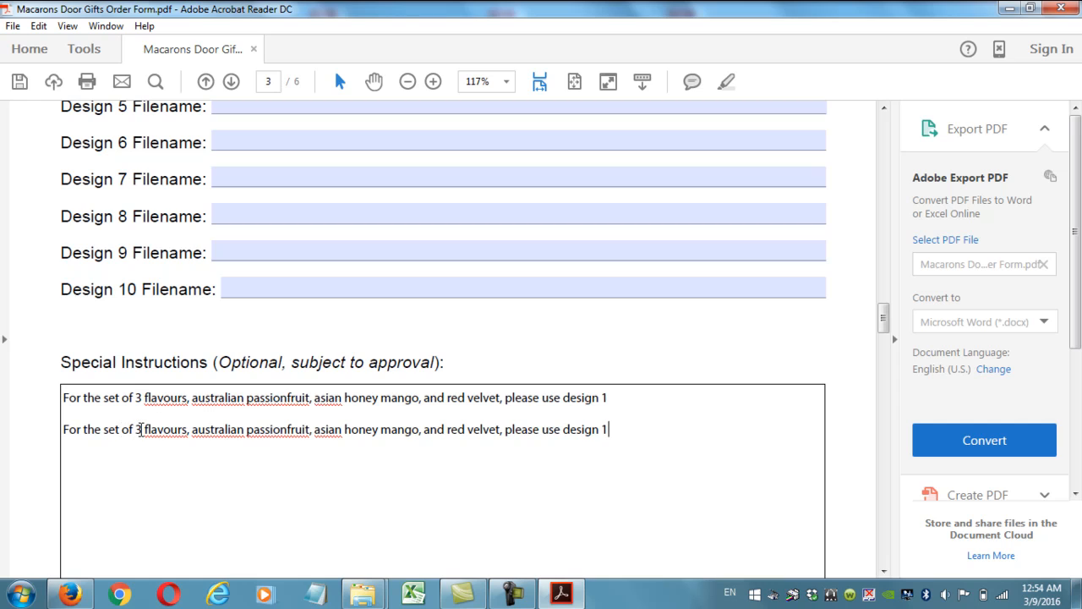
pyautogui.moveTo(194, 428); pyautogui.dragTo(312, 428)
pyautogui.write('dou')
pyautogui.write('ble chocoalte,')
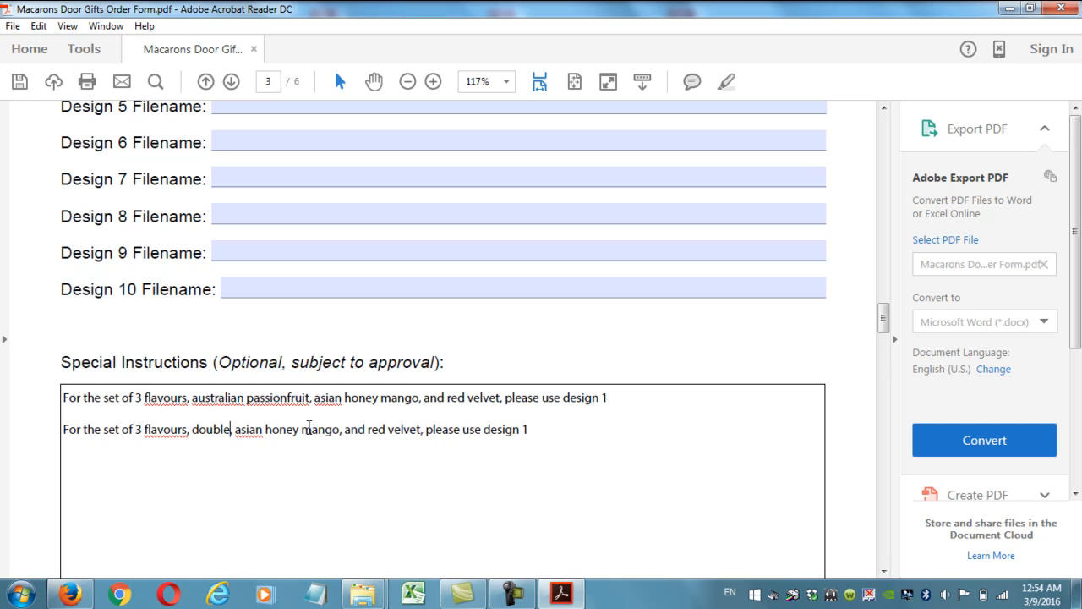
pyautogui.press('BackSpace')
pyautogui.press('BackSpace')
pyautogui.press('BackSpace')
pyautogui.press('BackSpace')
pyautogui.press('BackSpace')
pyautogui.write('late,')
pyautogui.moveTo(291, 433); pyautogui.dragTo(394, 433)
pyautogui.write('lemon zest,')
# Change line two to blue velvet and design 2, then start appending ', and use the' to line one.
pyautogui.moveTo(379, 430); pyautogui.dragTo(431, 431)
pyautogui.press('BackSpace')
pyautogui.write('blue velvet')
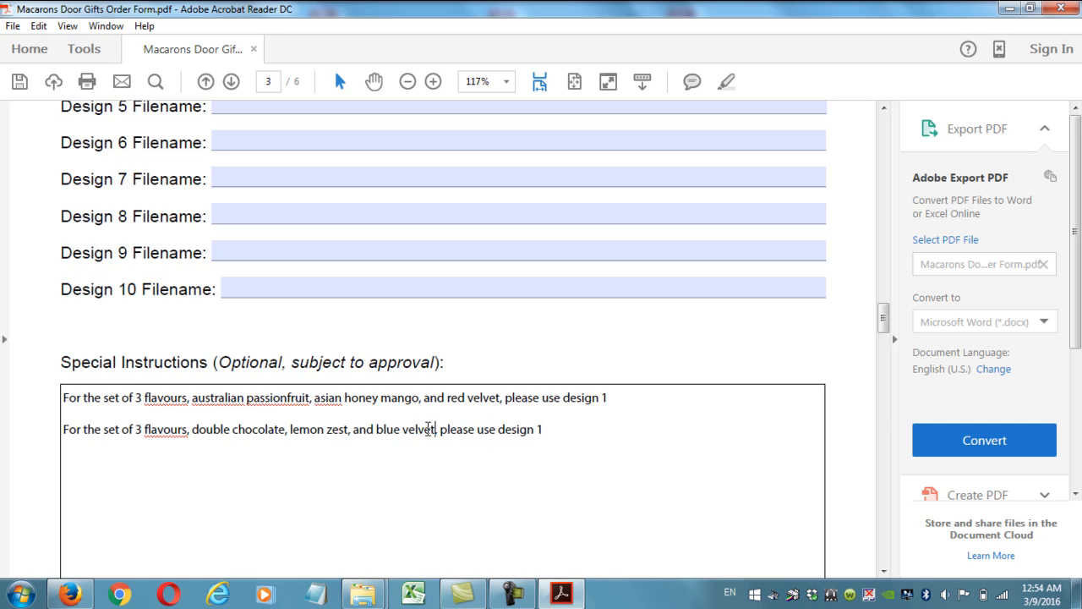
pyautogui.click(553, 429)
pyautogui.press('BackSpace')
pyautogui.write('2')
pyautogui.click(625, 395)
pyautogui.write(', and use the')
# Finish line one with 'white ribbons' and append ', and use the black ribbons' to line two.
pyautogui.scroll(10, 617, 402)
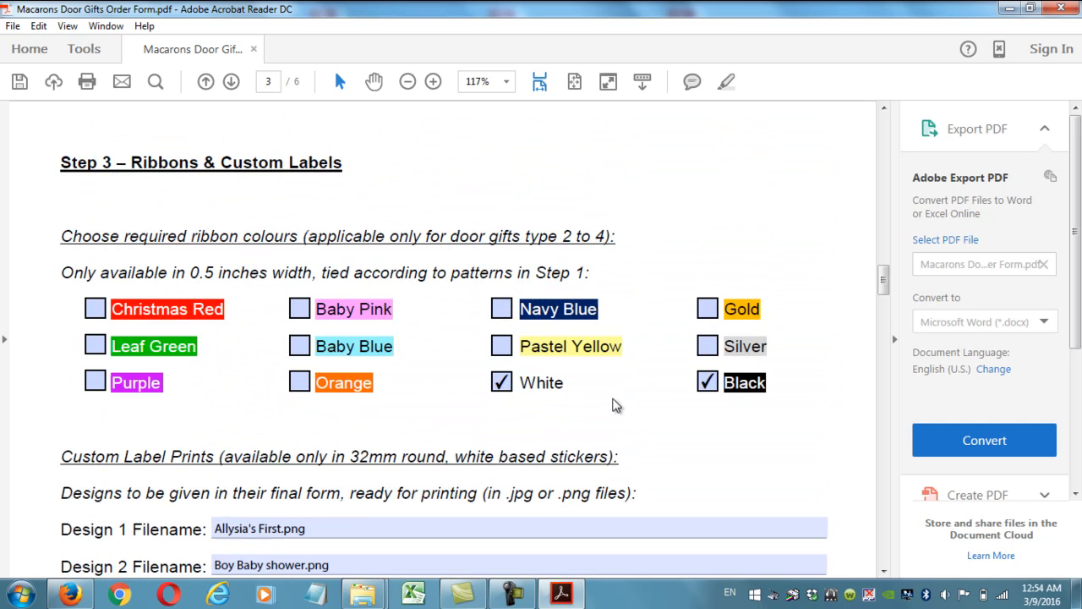
pyautogui.scroll(-12, 512, 382)
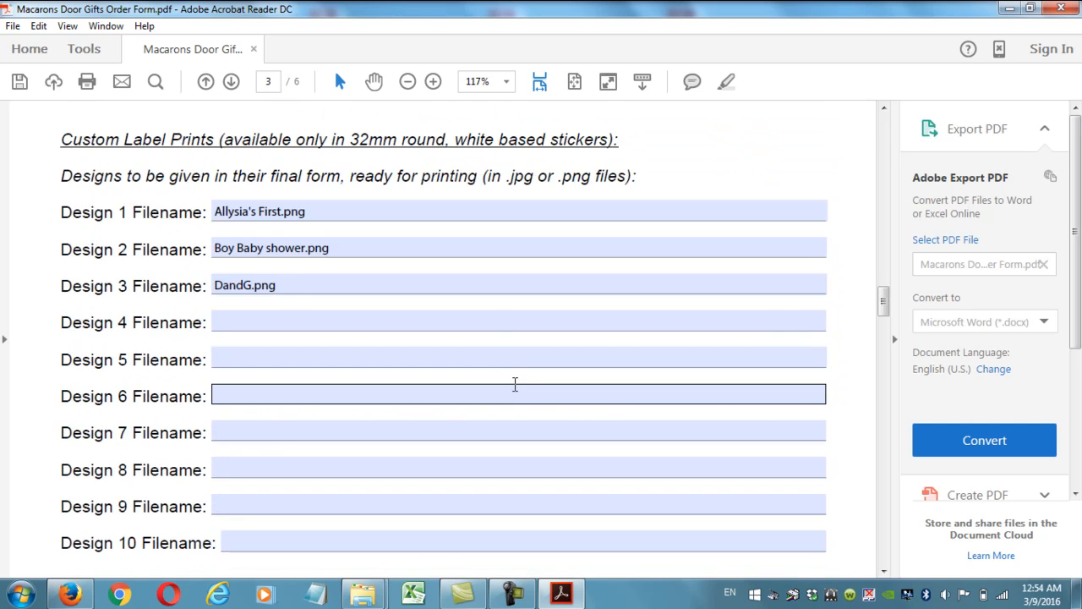
pyautogui.write('white ')
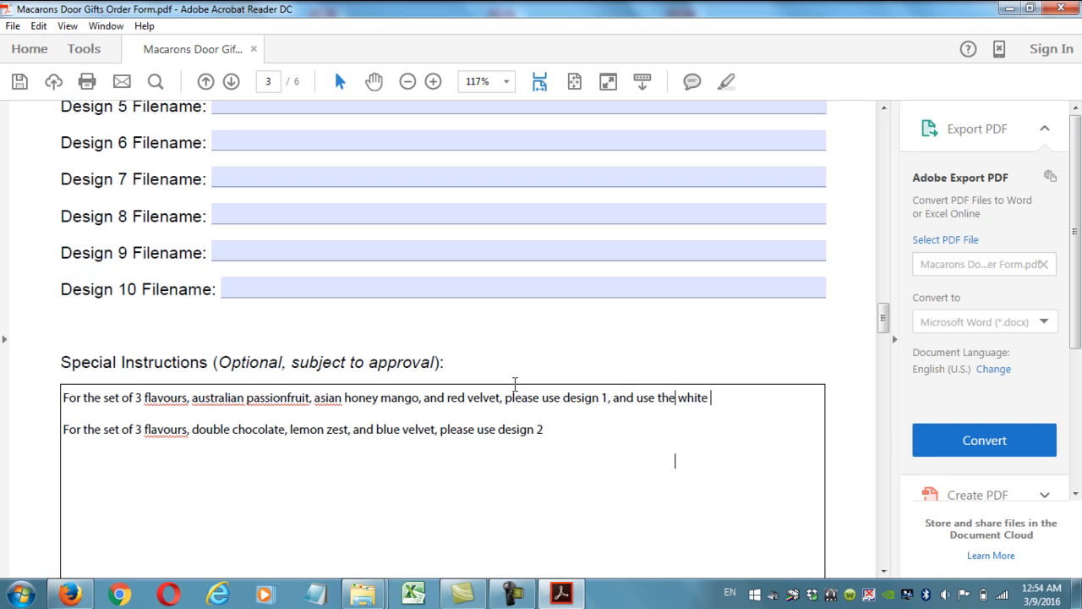
pyautogui.write('ribbons')
pyautogui.click(564, 442)
pyautogui.write(', and use the black r')
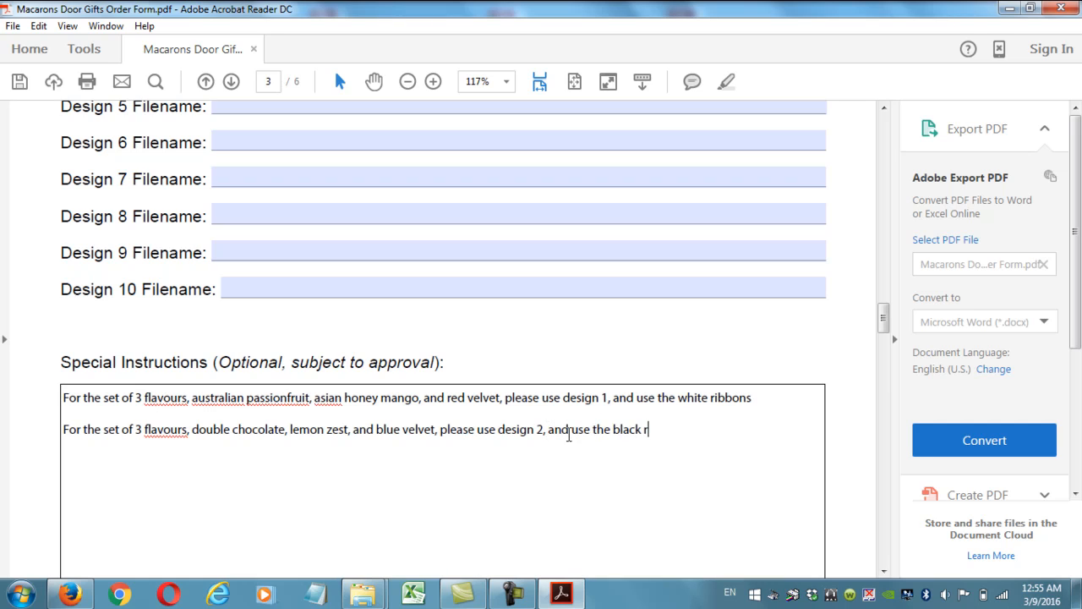
pyautogui.write('ibbons')
pyautogui.scroll(10, 714, 432)
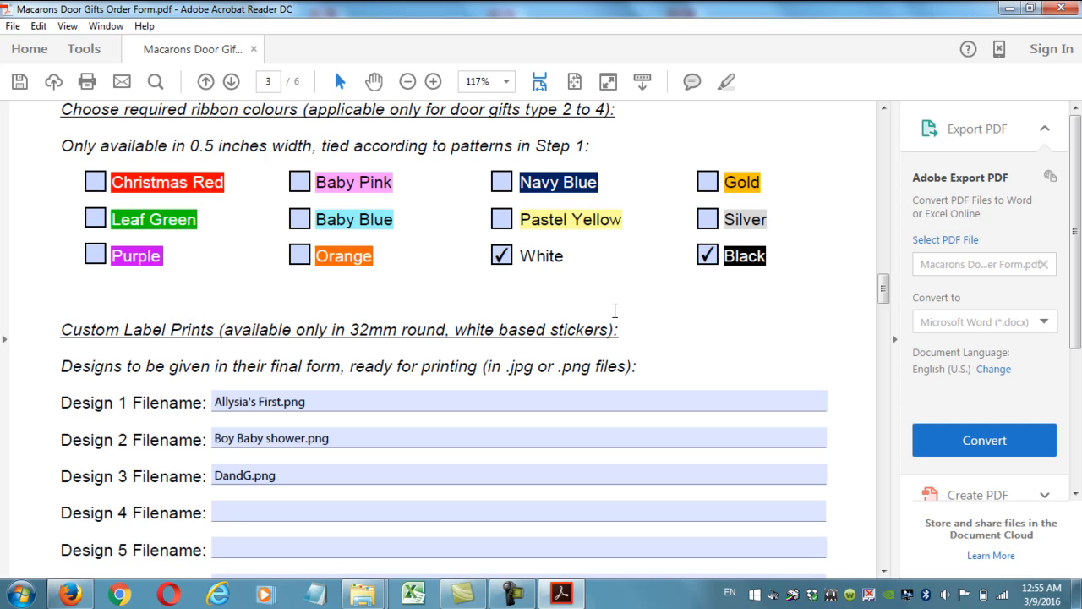
pyautogui.scroll(-10, 358, 435)
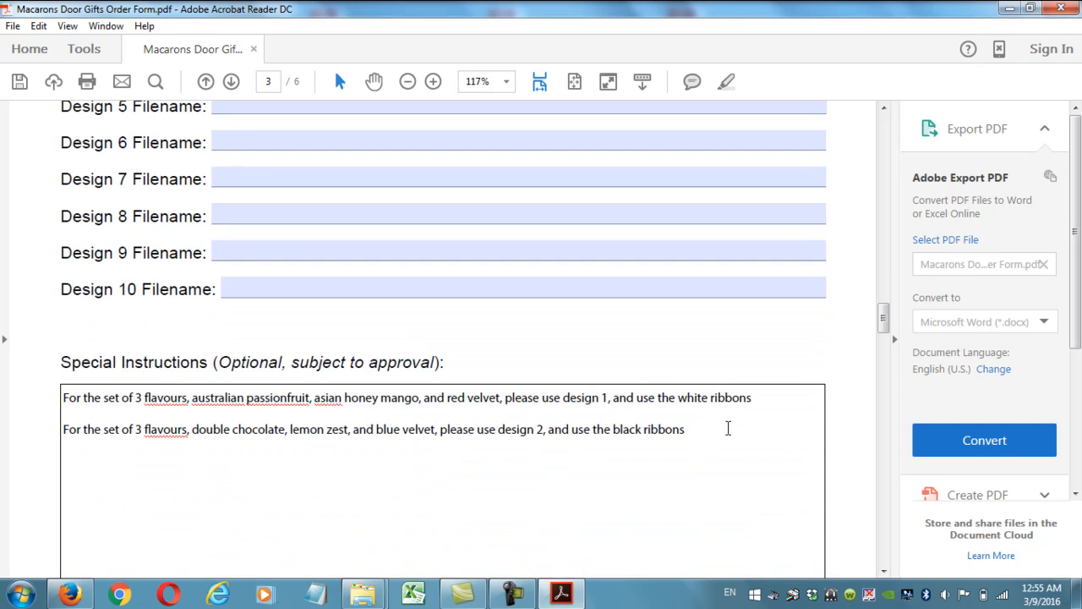
pyautogui.scroll(20, 727, 429)
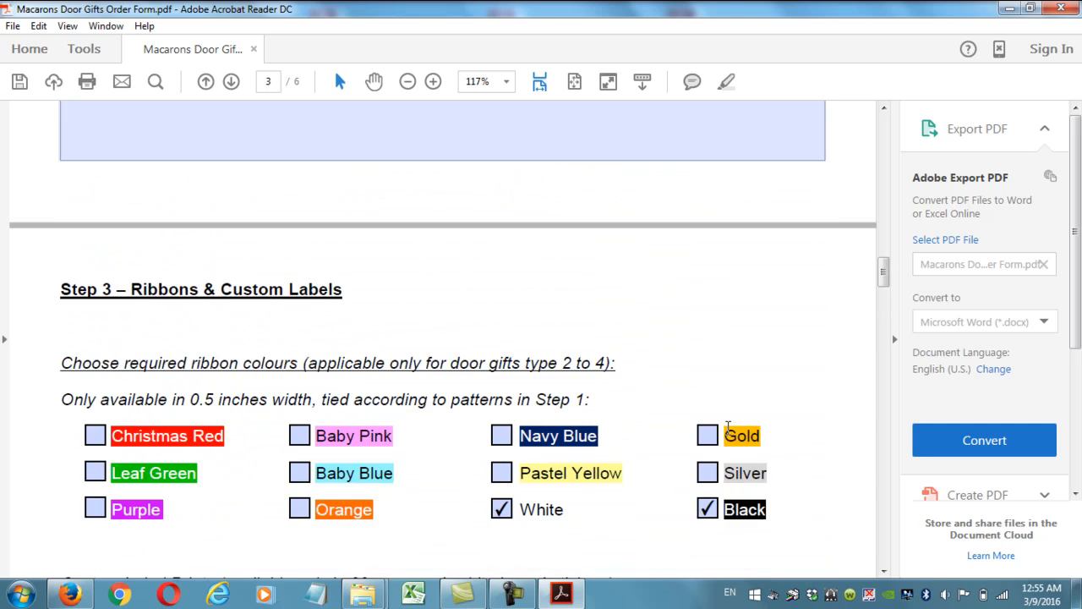
pyautogui.scroll(9, 727, 428)
# Review the Double Chocolate (150), Red Velvet and Canadian Raspberry quantities on page 2.
pyautogui.click(284, 304)
pyautogui.click(364, 337)
pyautogui.press('Tab')
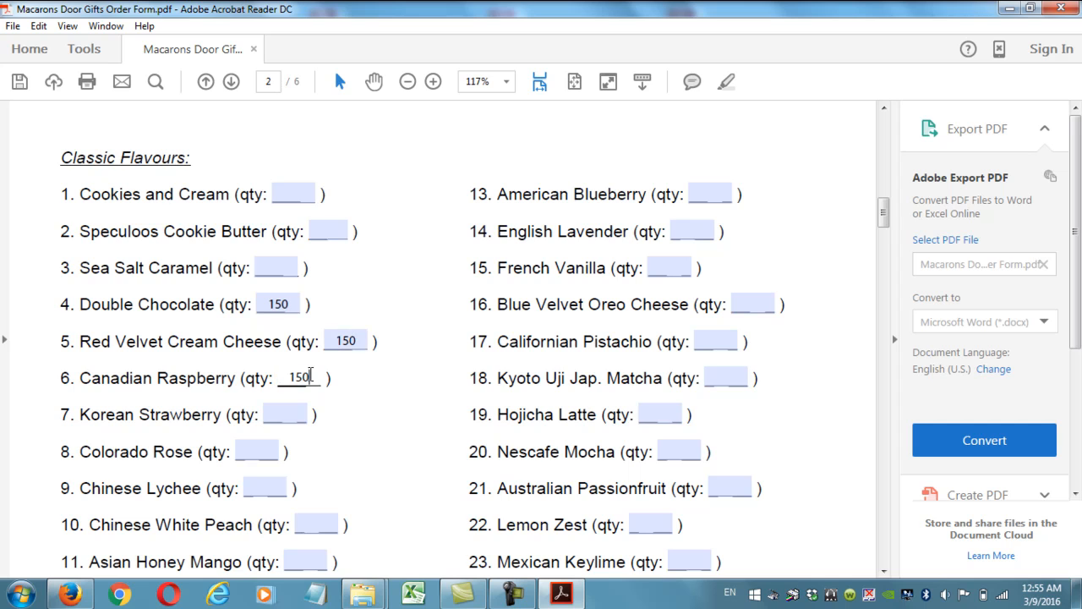
pyautogui.scroll(-5, 410, 385)
pyautogui.scroll(-8, 409, 386)
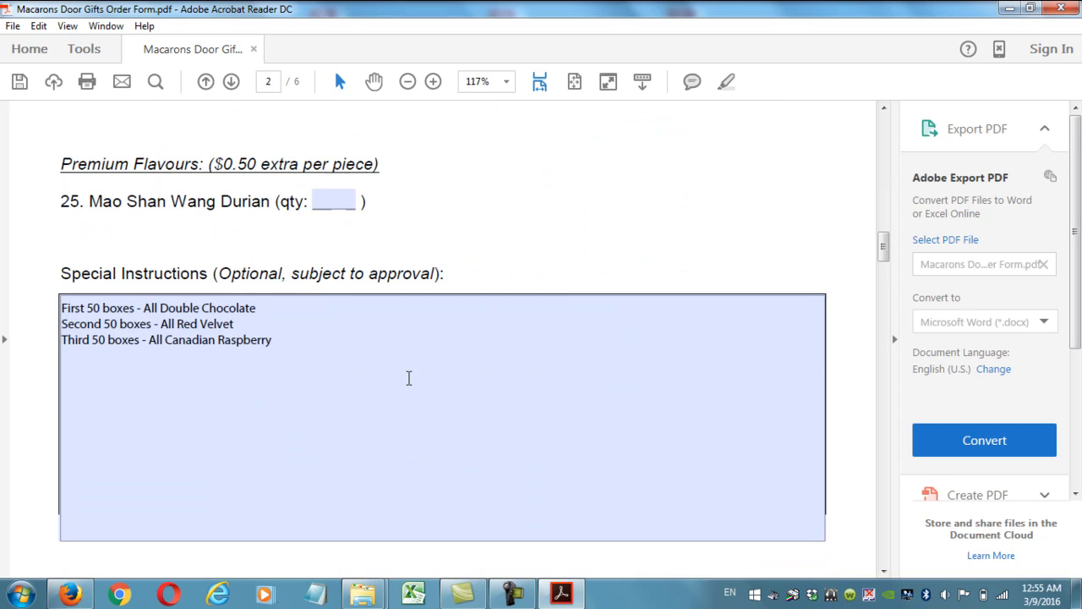
# Select the three page 2 flavour instruction lines, then return to page 3's Ribbons & Custom Labels section.
pyautogui.click(297, 341)
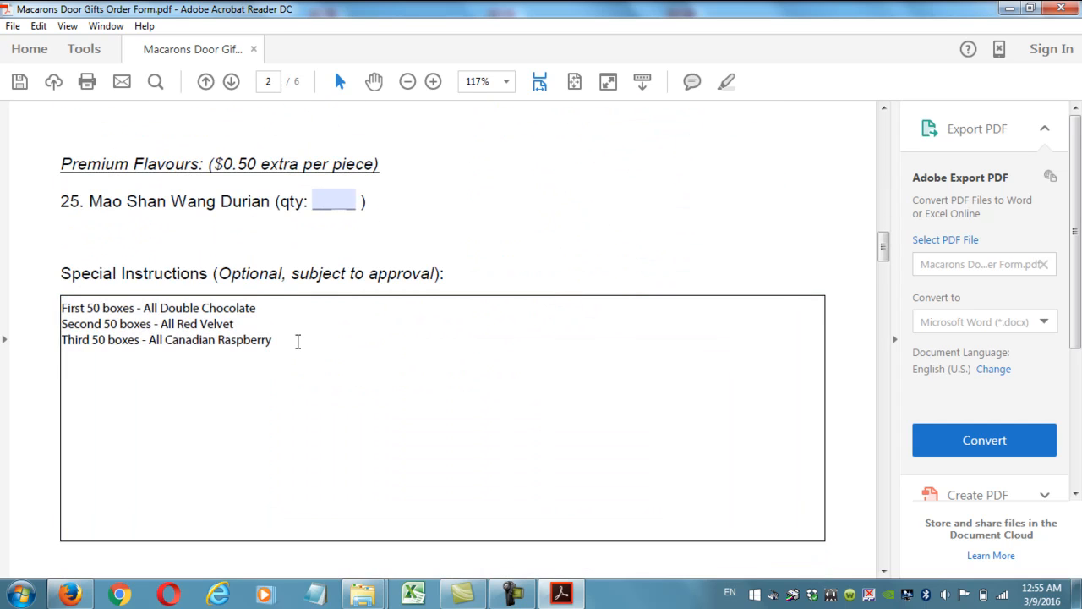
pyautogui.moveTo(291, 340); pyautogui.dragTo(81, 307)
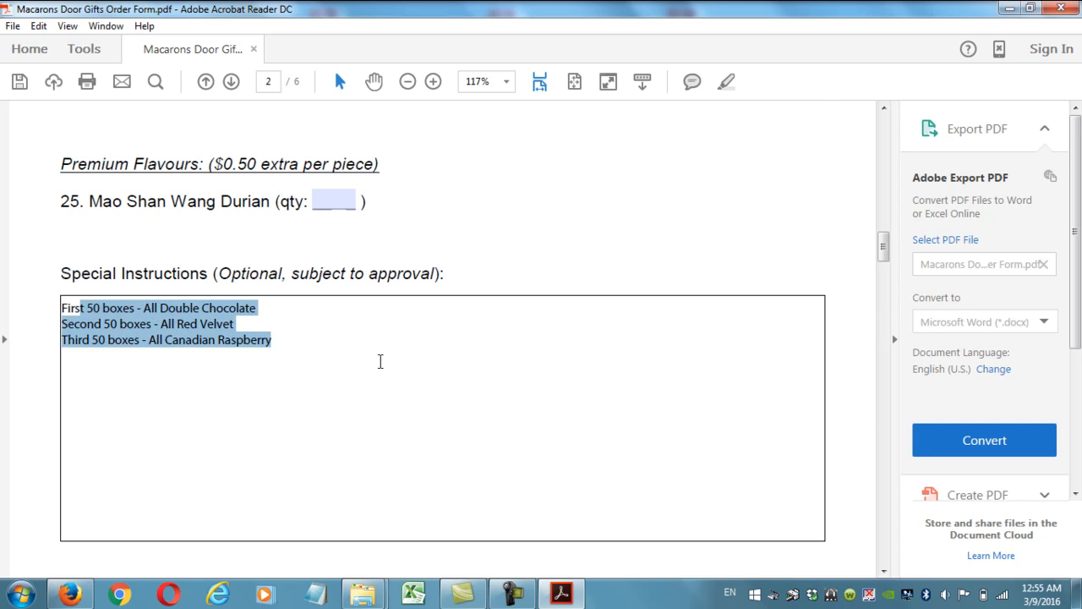
pyautogui.scroll(-20, 381, 361)
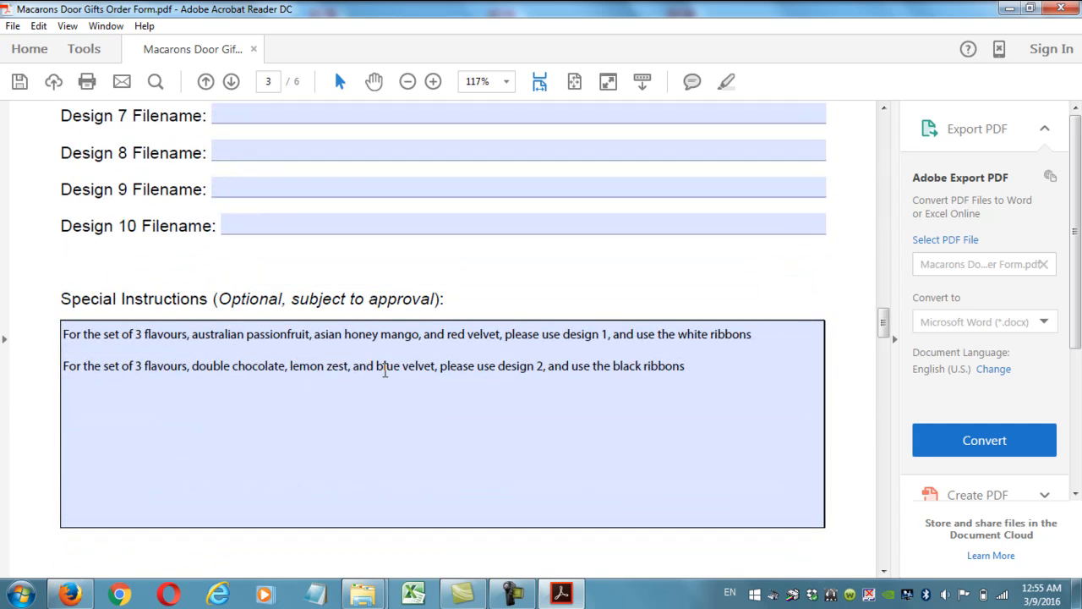
pyautogui.scroll(20, 384, 370)
pyautogui.moveTo(287, 279); pyautogui.dragTo(42, 251)
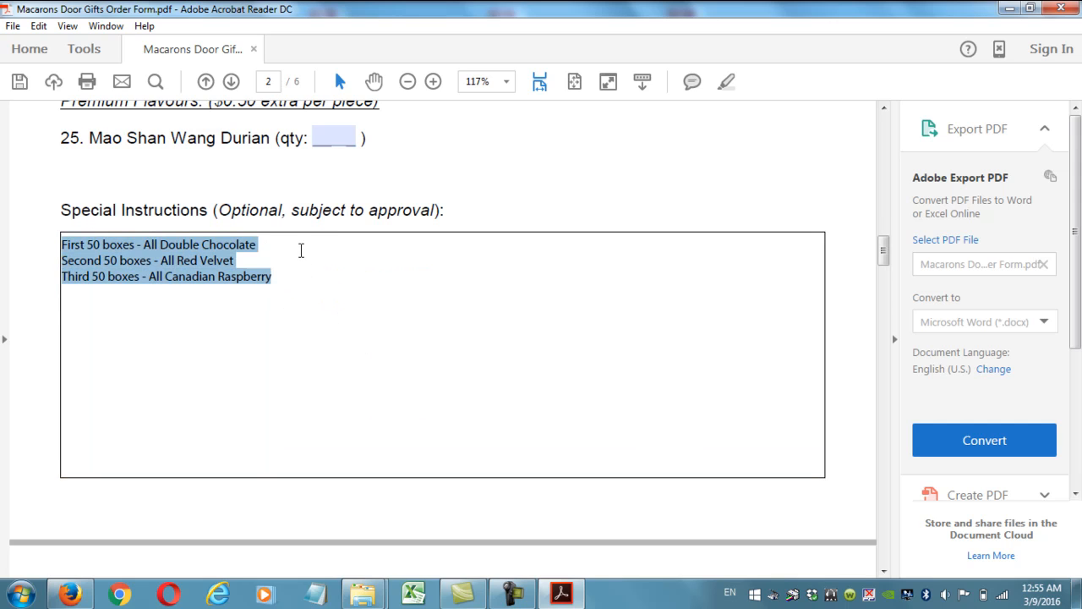
pyautogui.scroll(-10, 330, 266)
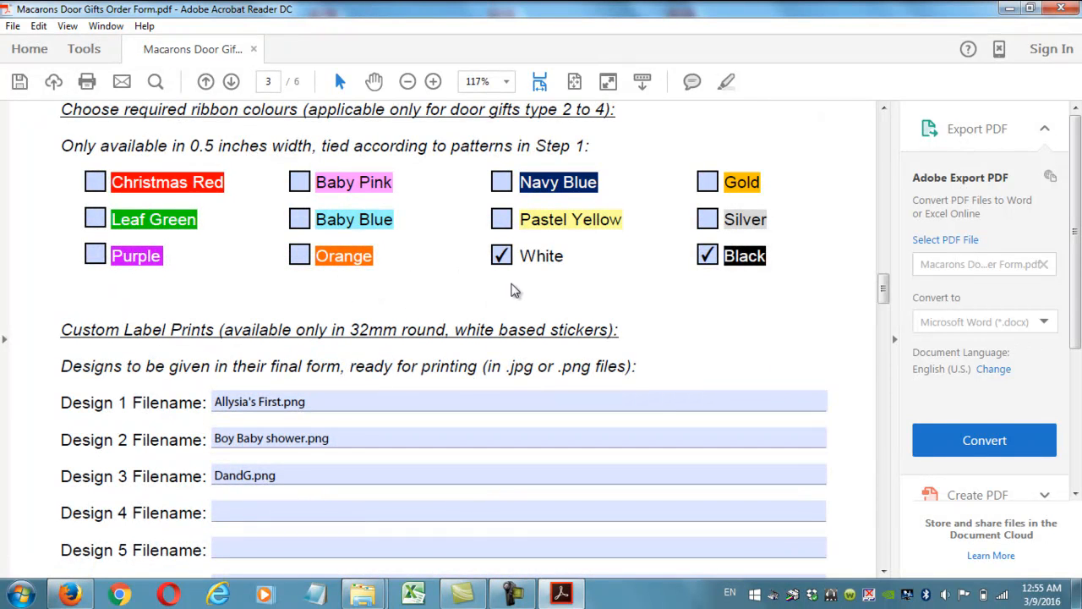
pyautogui.scroll(-10, 507, 287)
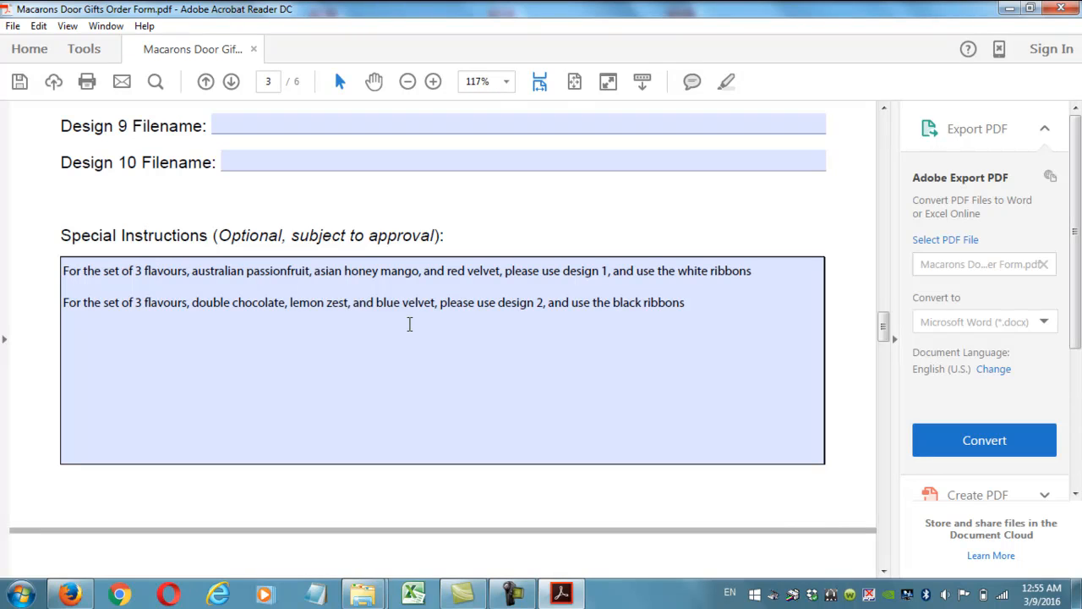
pyautogui.scroll(1, 409, 324)
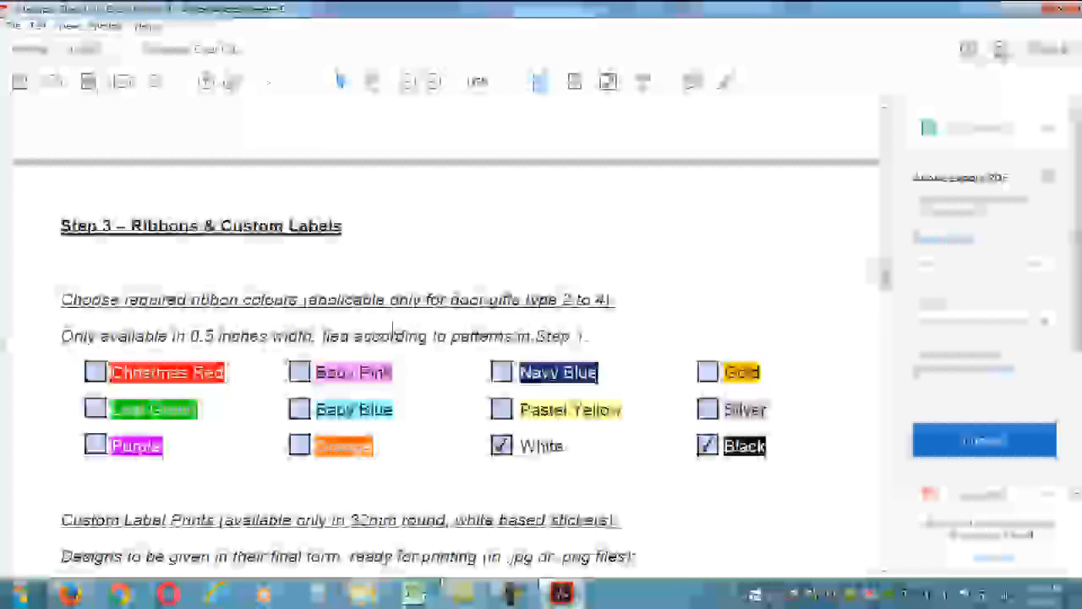
pyautogui.scroll(10, 391, 324)
pyautogui.scroll(4, 393, 334)
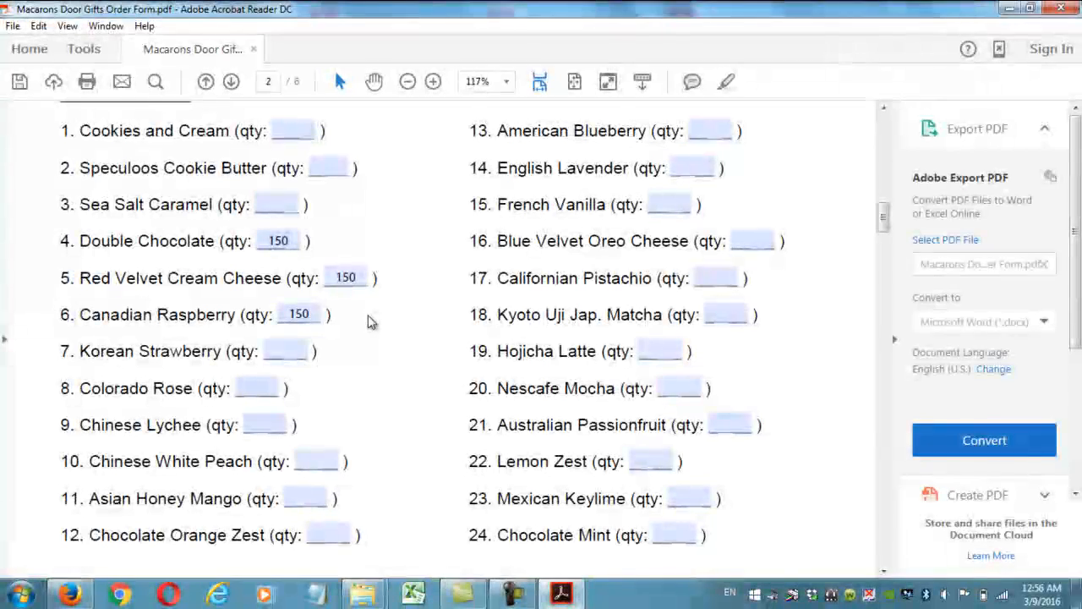
pyautogui.scroll(-10, 390, 288)
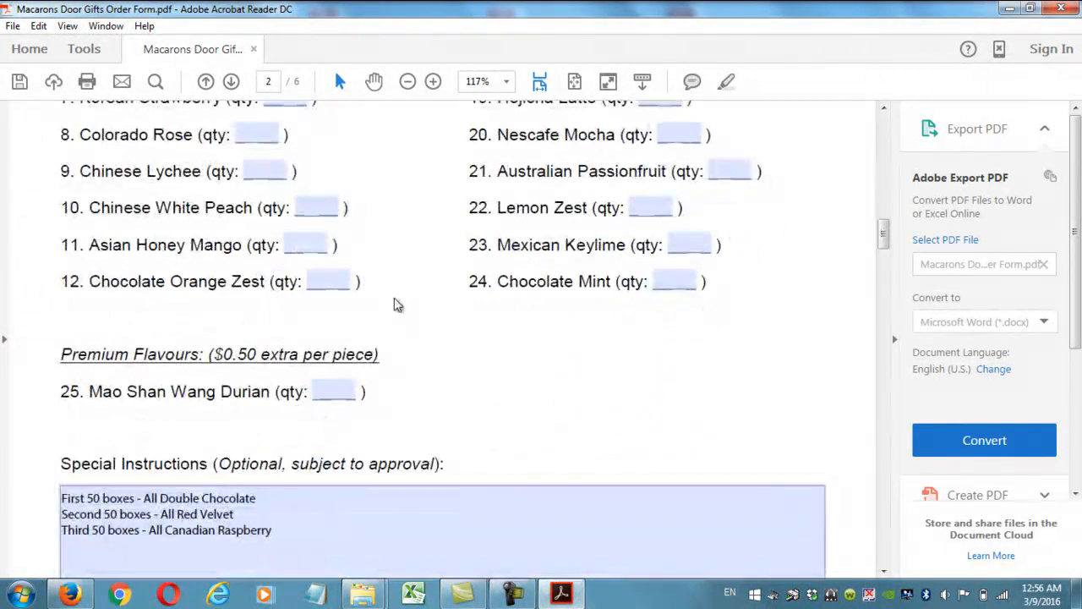
pyautogui.scroll(-10, 286, 340)
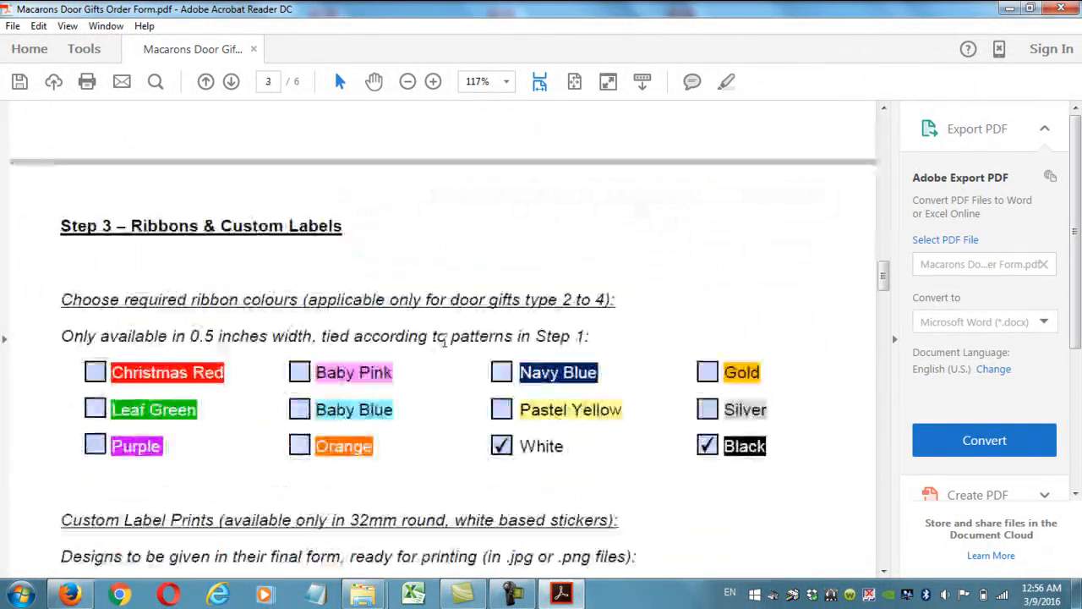
# Make Pastel Yellow the only ticked ribbon colour, clearing Black and White.
pyautogui.click(708, 319)
pyautogui.click(501, 284)
pyautogui.click(502, 318)
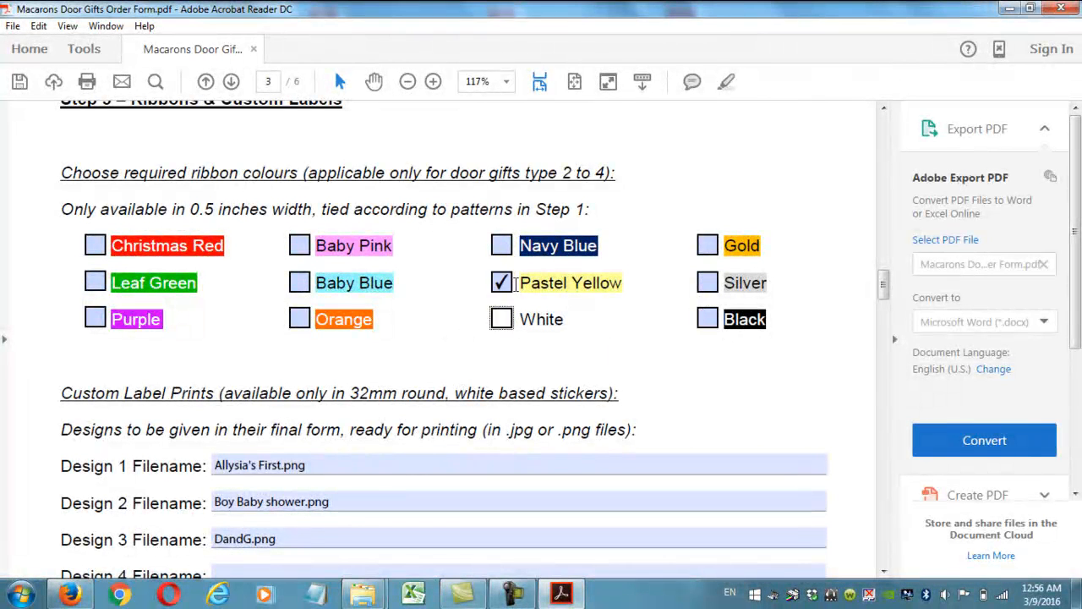
pyautogui.scroll(-3, 610, 325)
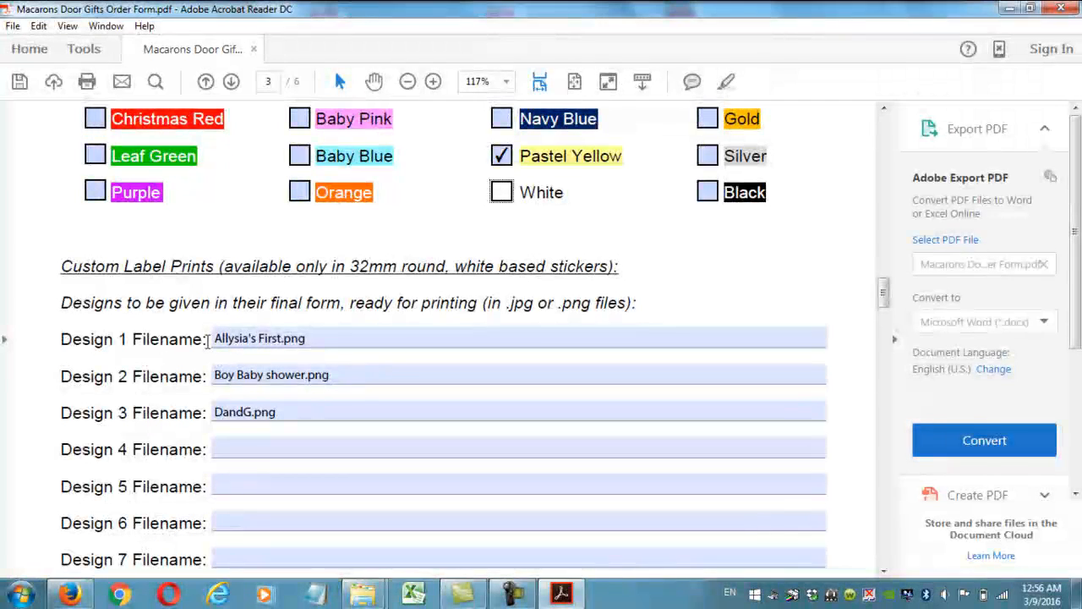
pyautogui.moveTo(313, 340); pyautogui.dragTo(196, 340)
pyautogui.click(368, 321)
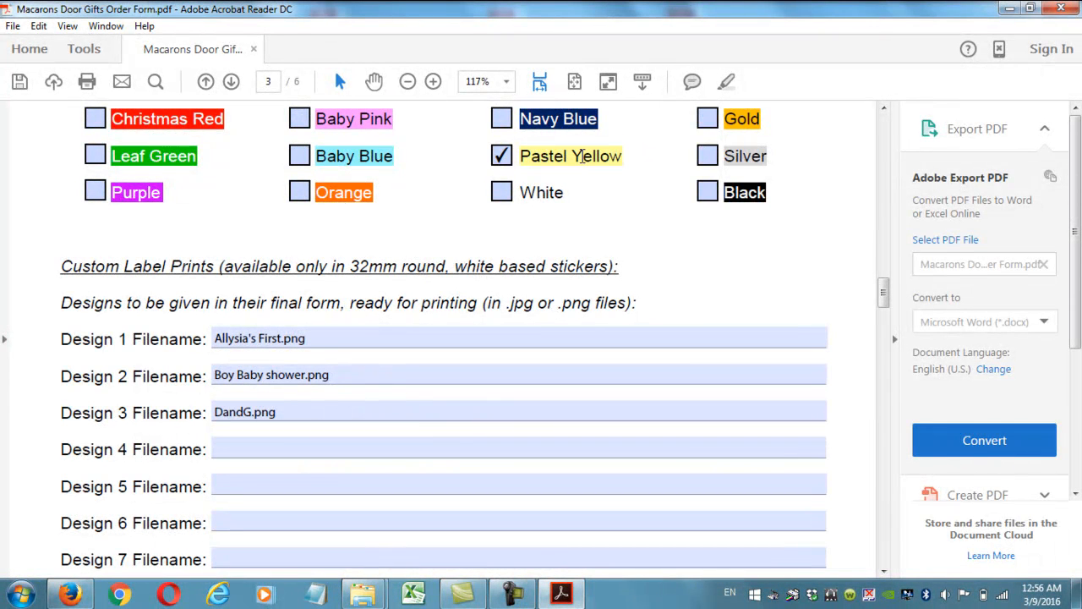
# Select the Design 1 file name text, then scroll down to page 4's Step 4 custom prints.
pyautogui.click(340, 335)
pyautogui.moveTo(334, 335); pyautogui.dragTo(214, 341)
pyautogui.click(331, 299)
pyautogui.scroll(-3, 316, 340)
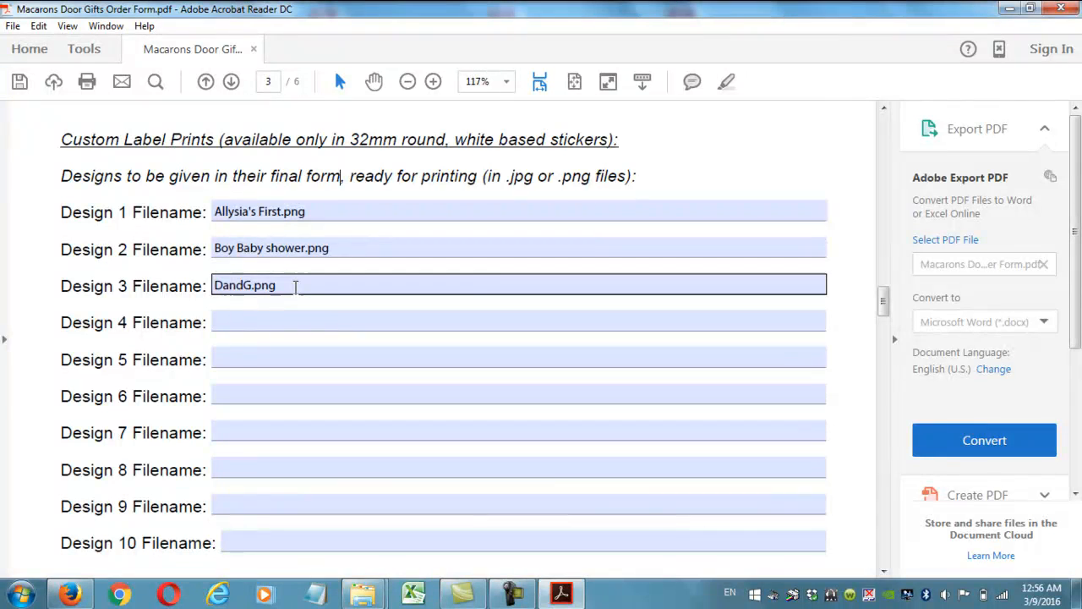
pyautogui.scroll(3, 298, 290)
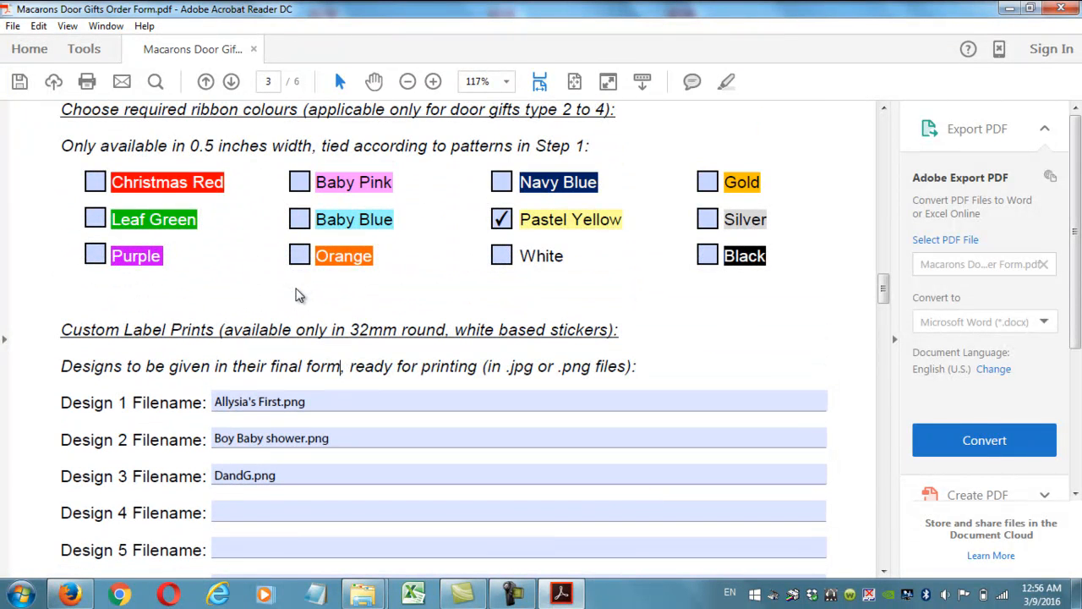
pyautogui.scroll(-8, 298, 290)
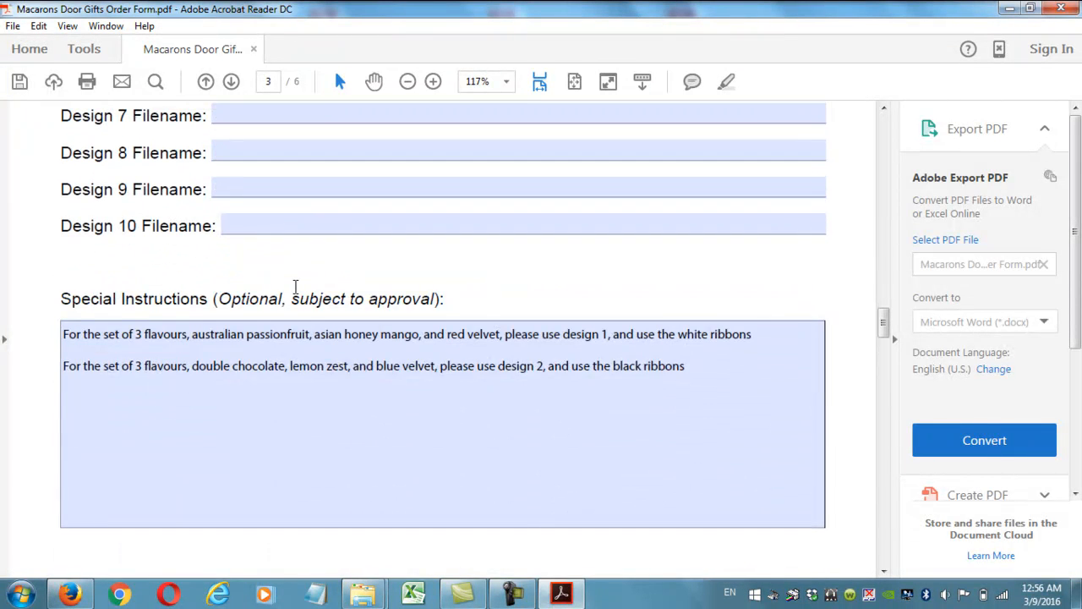
pyautogui.scroll(-5, 295, 287)
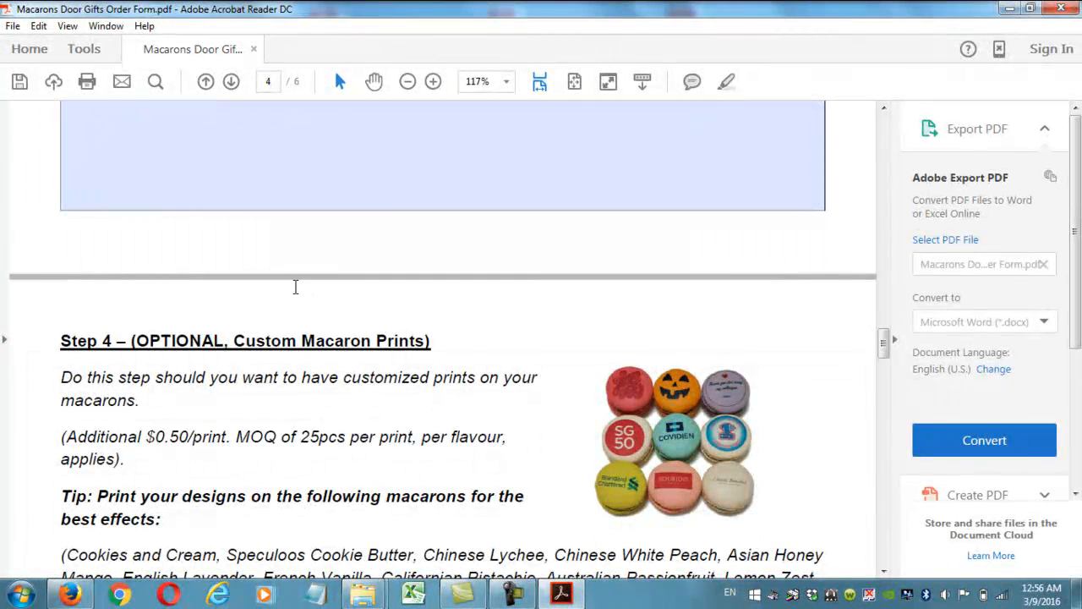
pyautogui.scroll(-2, 296, 287)
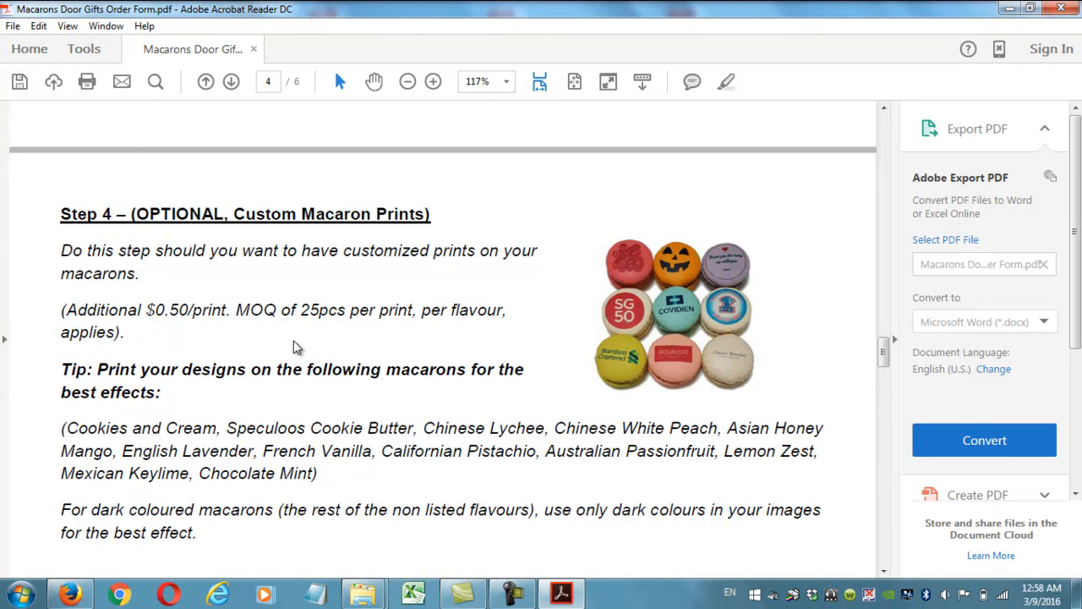
pyautogui.scroll(-2, 294, 347)
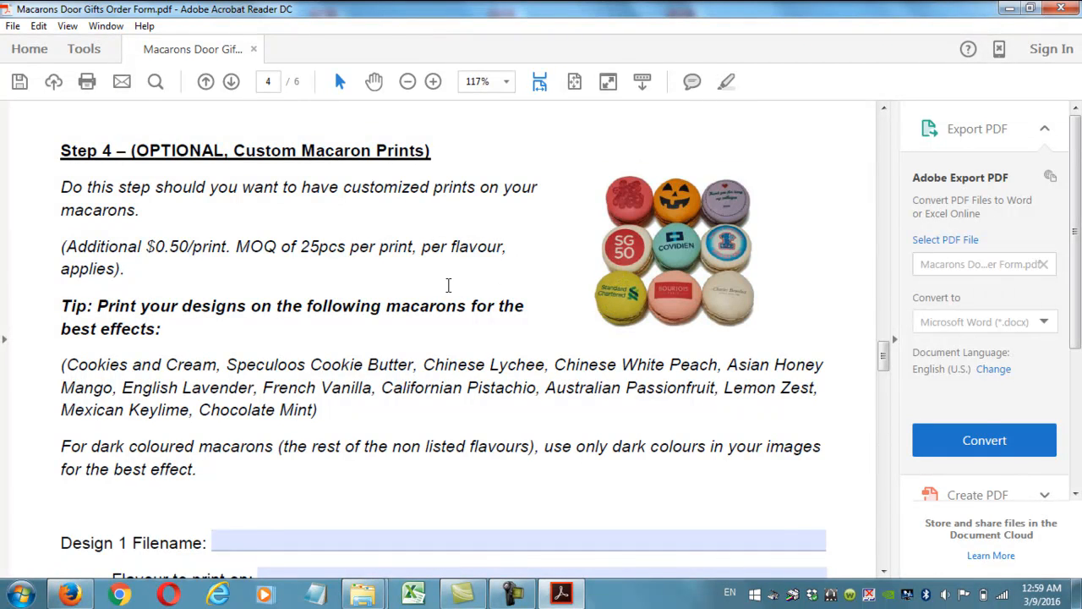
pyautogui.scroll(-3, 449, 293)
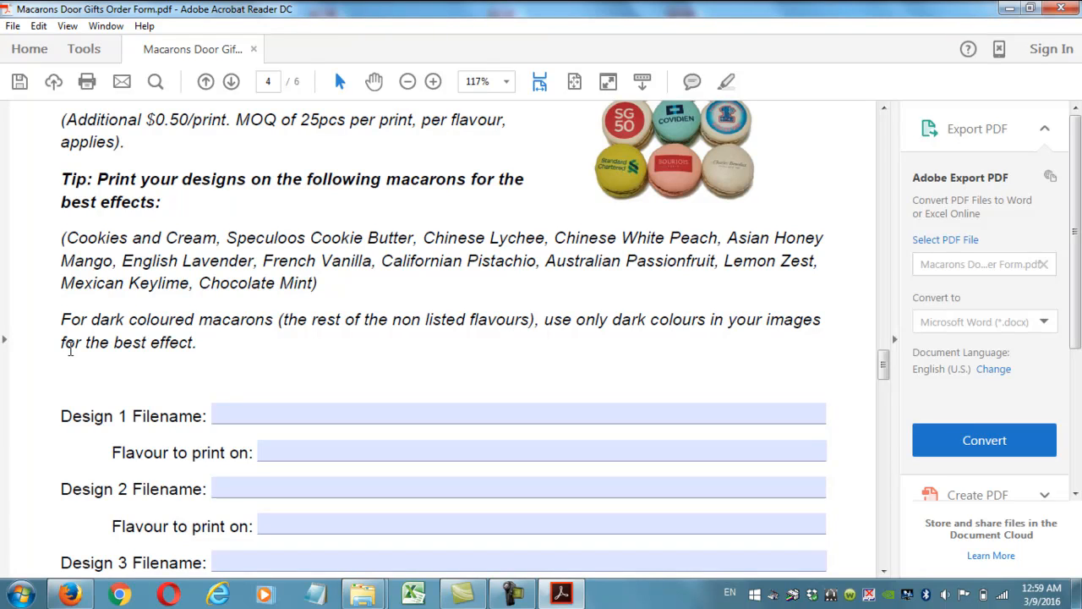
# Click into page 4's Design 1 Filename field, then minimise the open windows to reveal the desktop.
pyautogui.scroll(-3, 222, 313)
pyautogui.click(242, 289)
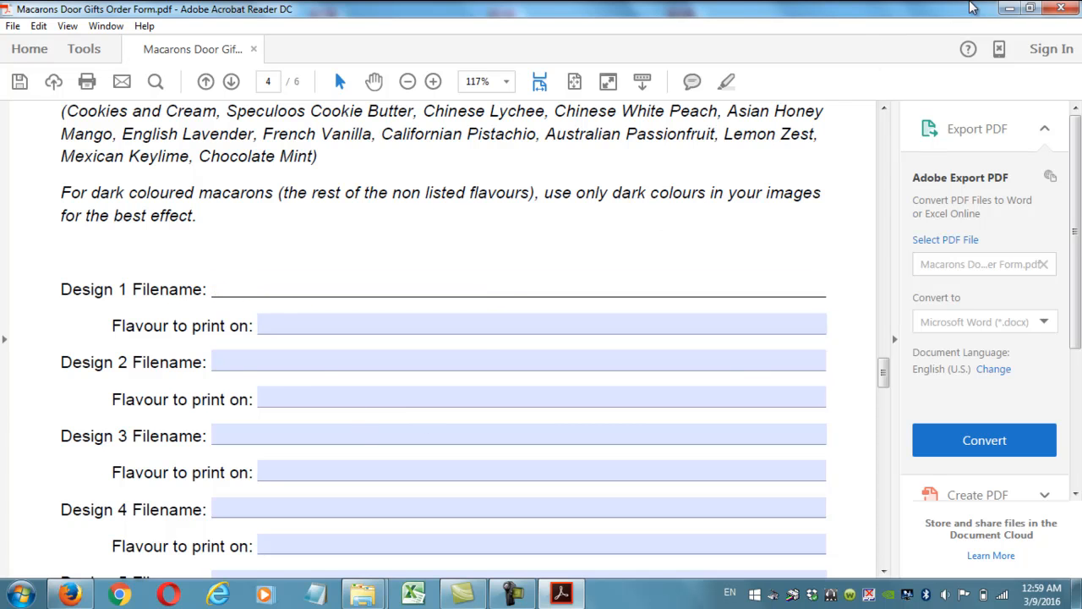
pyautogui.click(1007, 9)
pyautogui.click(1004, 9)
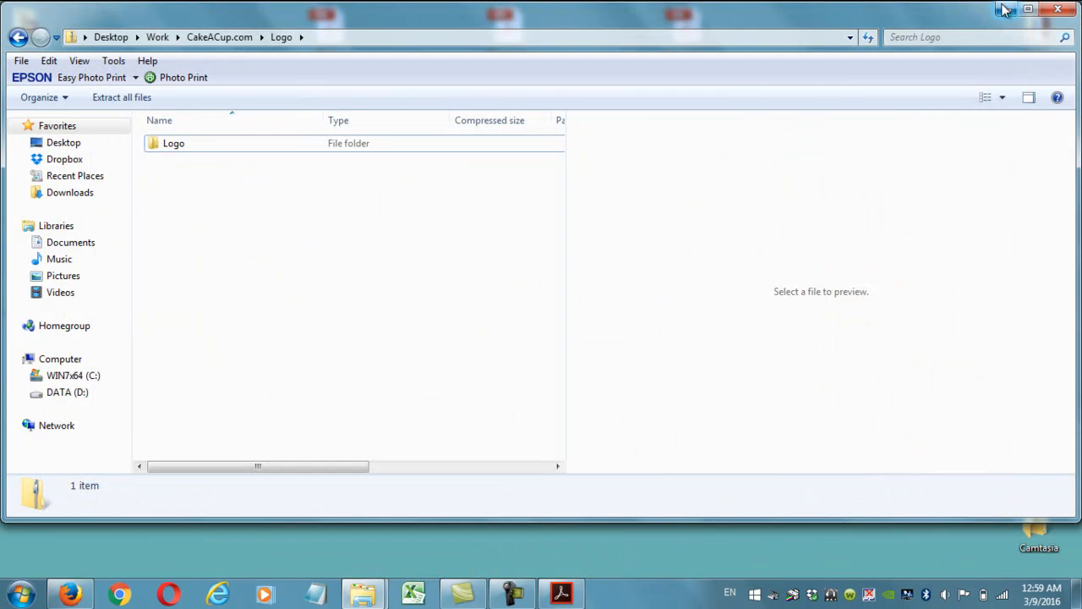
pyautogui.click(1004, 8)
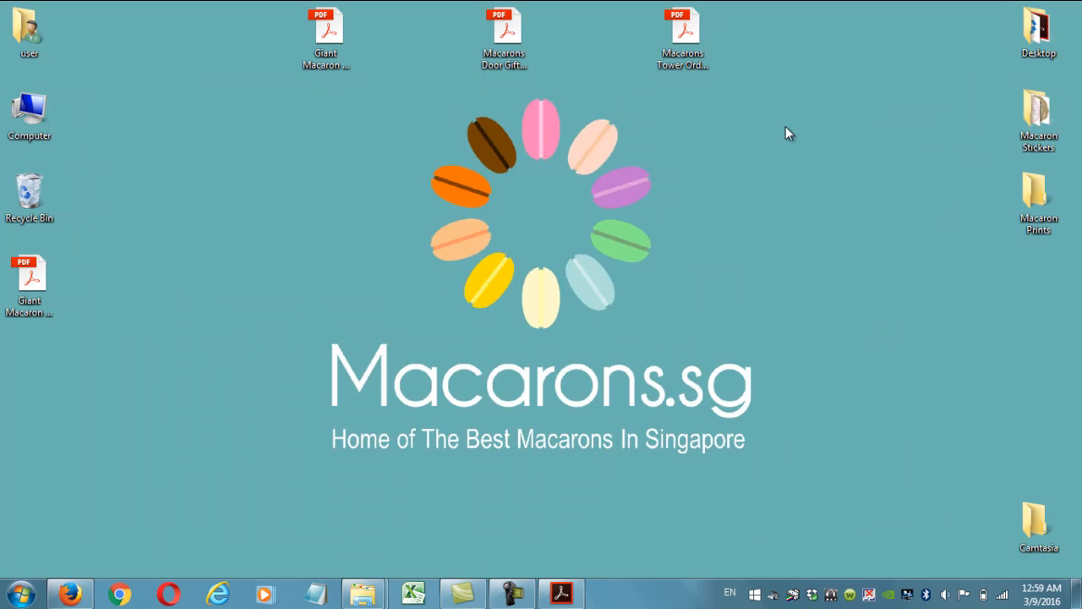
# Open the Macaron Prints folder and preview the Esmond, logo and macaronprint1 images.
pyautogui.doubleClick(1041, 200)
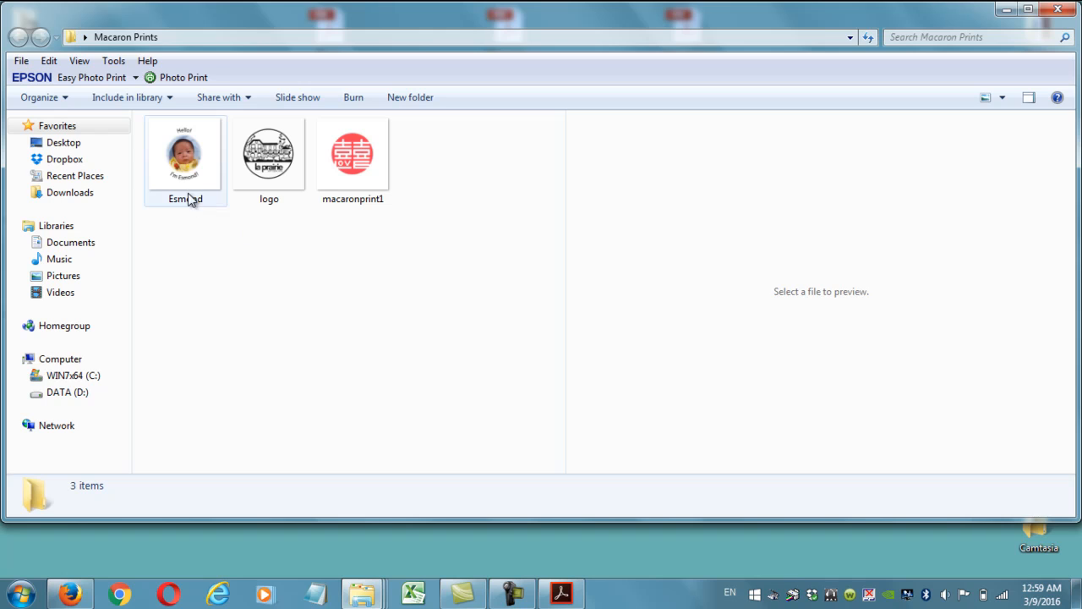
pyautogui.click(191, 190)
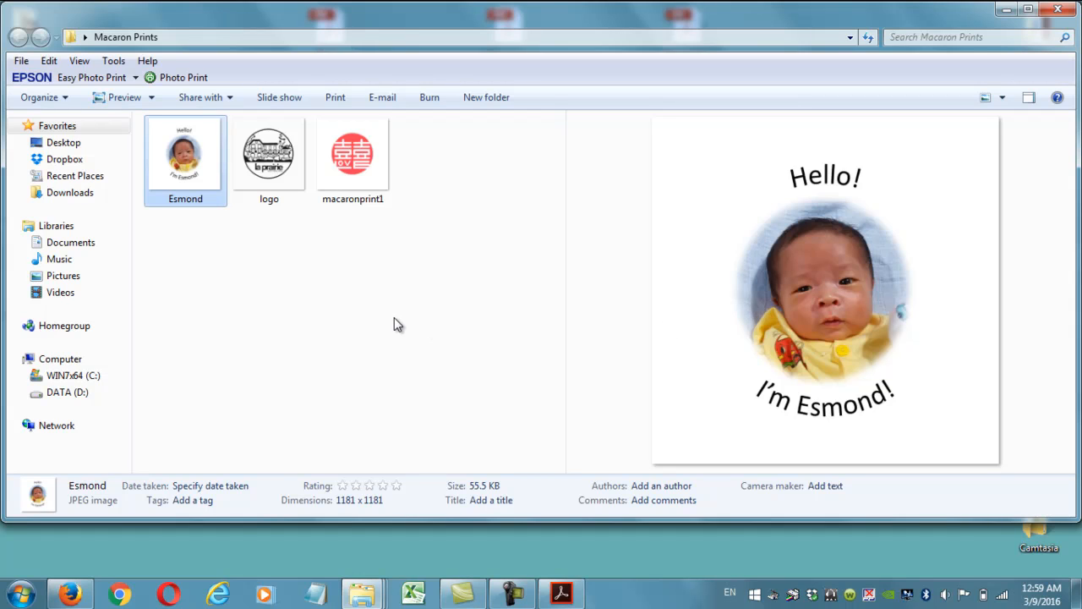
pyautogui.click(274, 186)
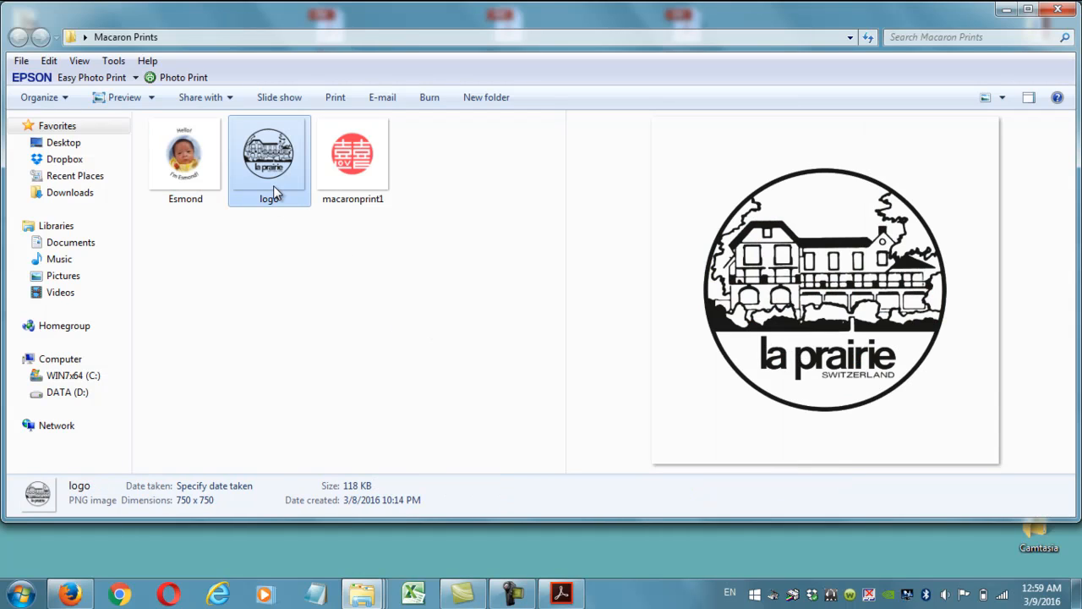
pyautogui.click(353, 191)
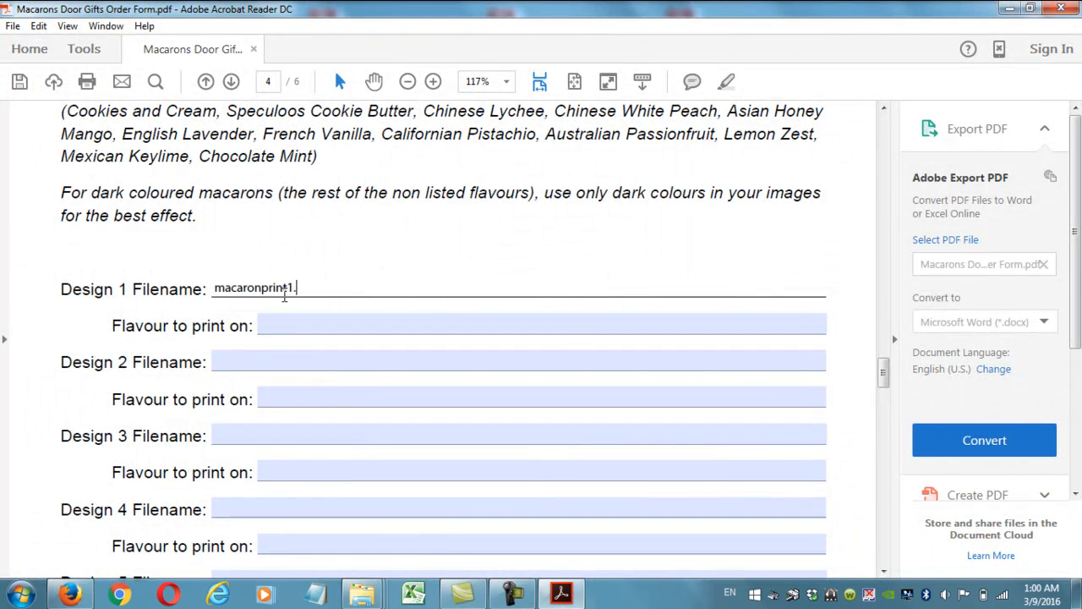
# Finish Design 1 as macaronprint1.png on Double Chocolate, and enter logo.jpg for Design 2's filename.
pyautogui.click(336, 326)
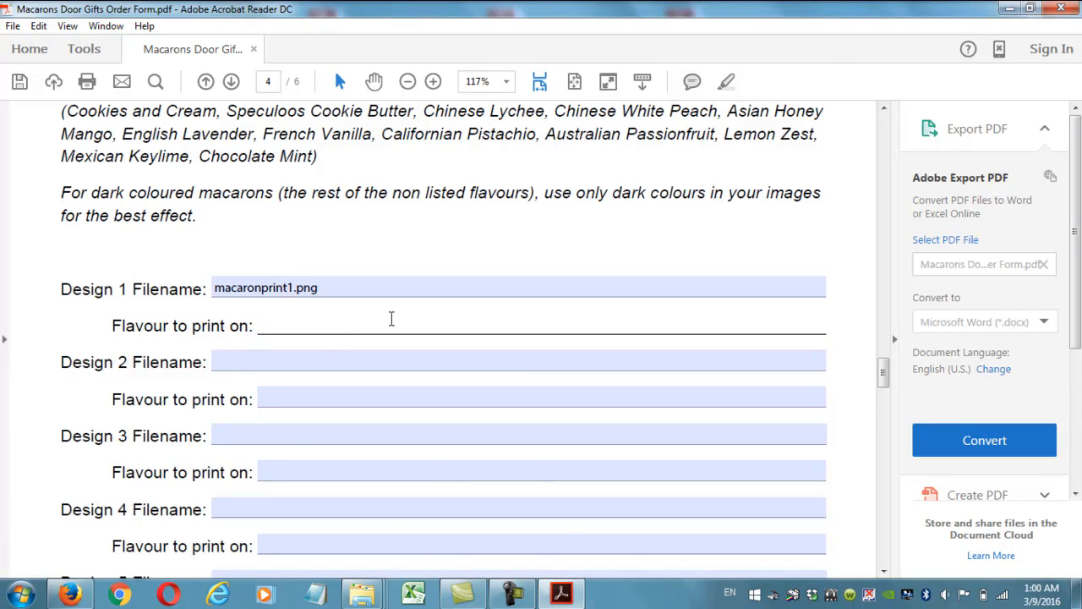
pyautogui.scroll(20, 392, 318)
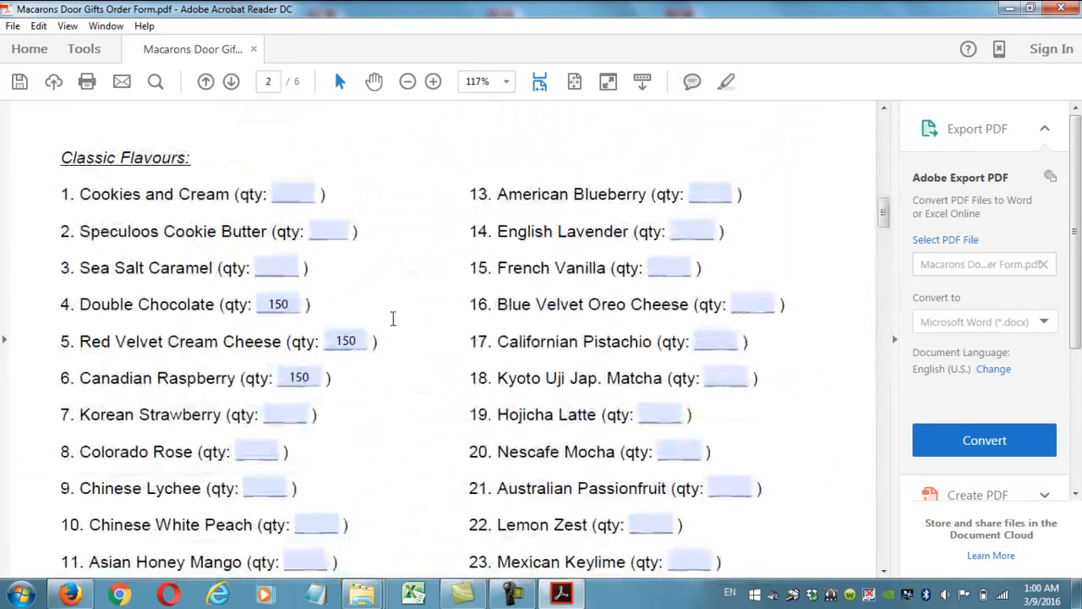
pyautogui.scroll(-20, 309, 330)
pyautogui.scroll(5, 309, 330)
pyautogui.click(310, 330)
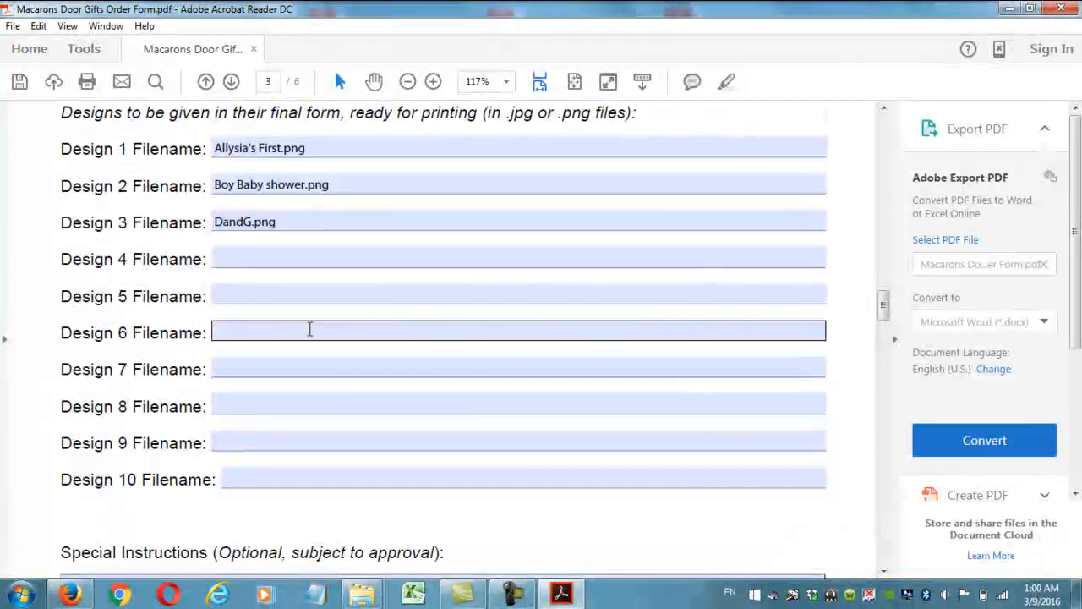
pyautogui.scroll(-15, 305, 300)
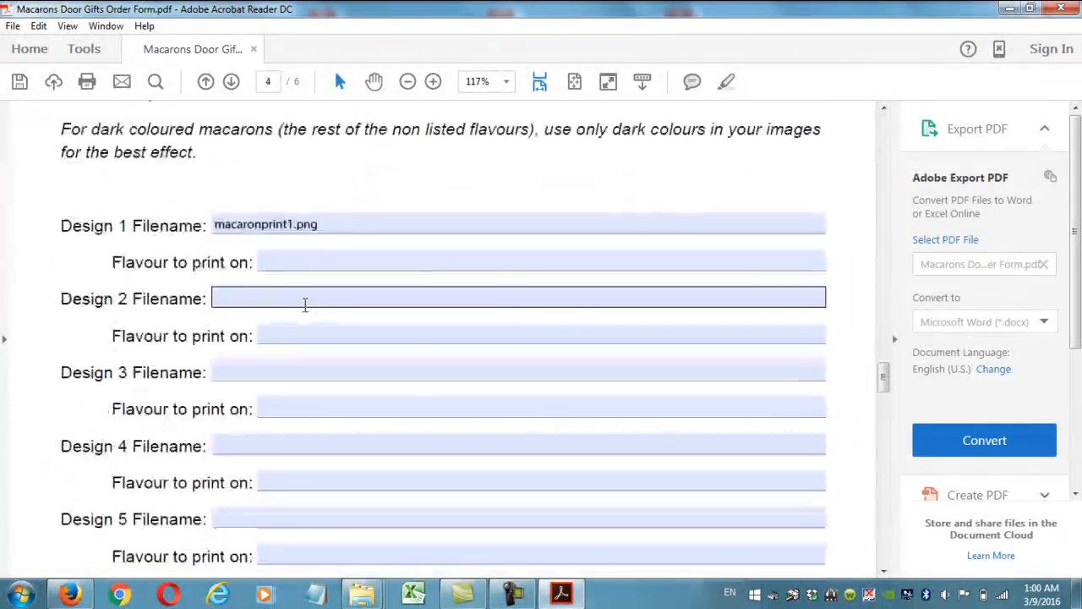
pyautogui.scroll(1, 306, 304)
pyautogui.click(341, 324)
pyautogui.write('Double Chocolate')
pyautogui.click(331, 359)
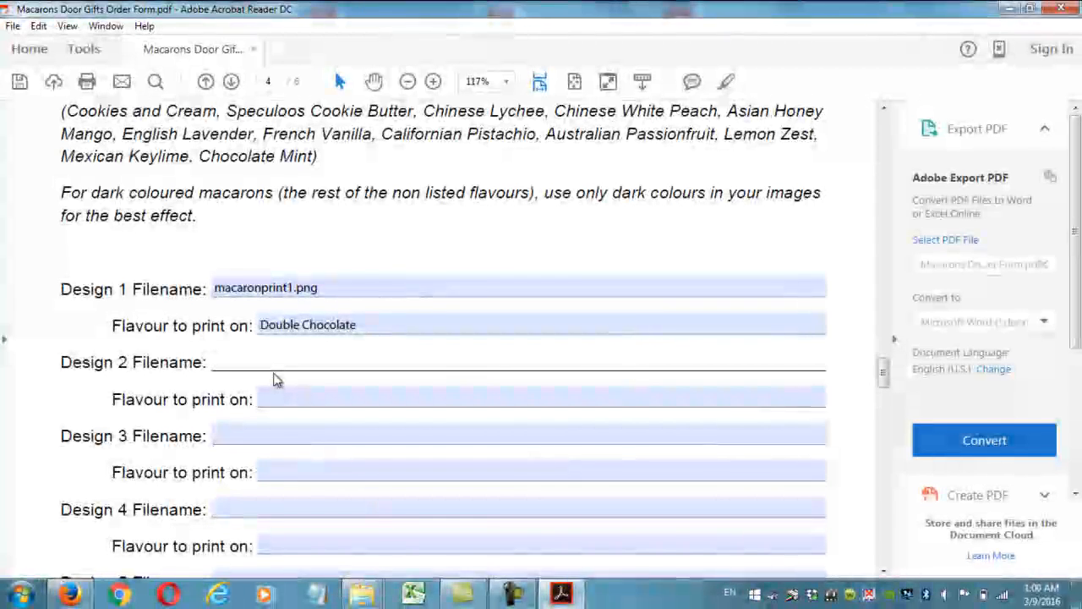
pyautogui.write('logo.jpg')
# Correct Design 2's filename to logo.png after checking the image, and set its flavour to Red Velvet.
pyautogui.click(286, 428)
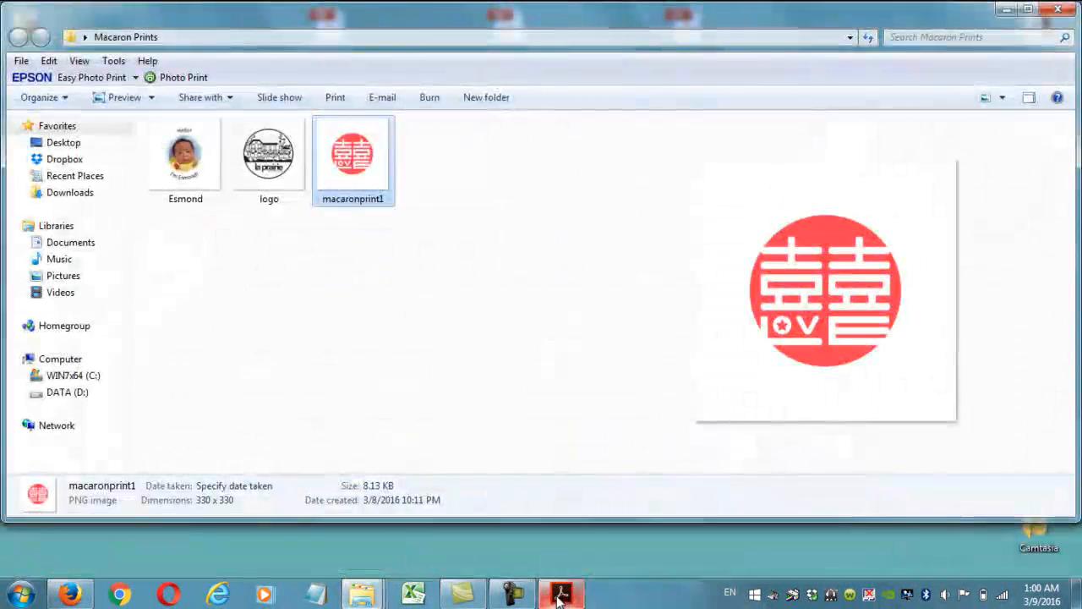
pyautogui.click(292, 173)
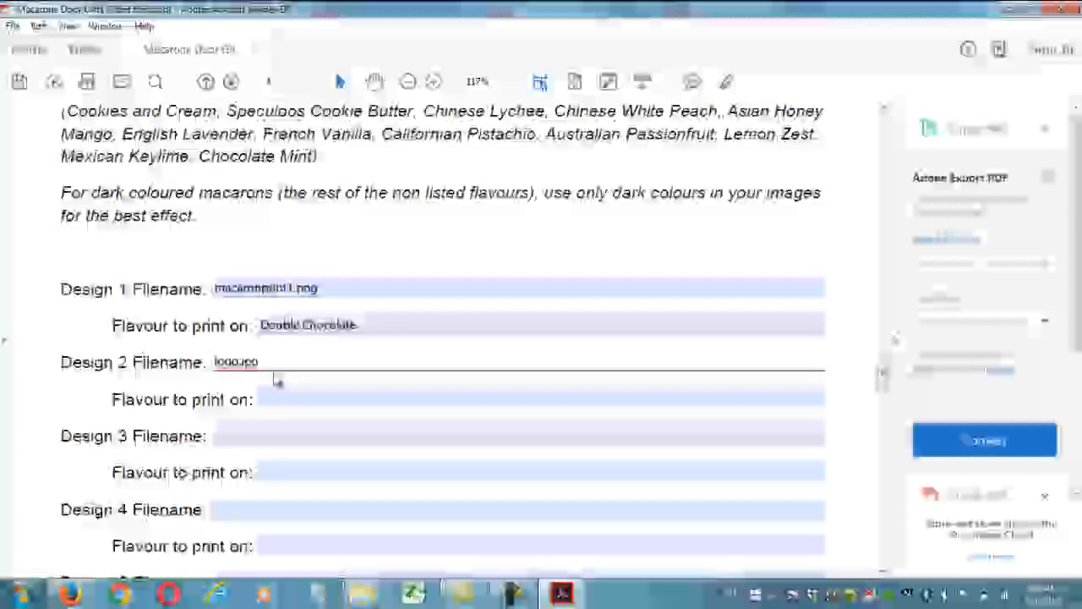
pyautogui.press('BackSpace')
pyautogui.press('BackSpace')
pyautogui.press('BackSpace')
pyautogui.write('png')
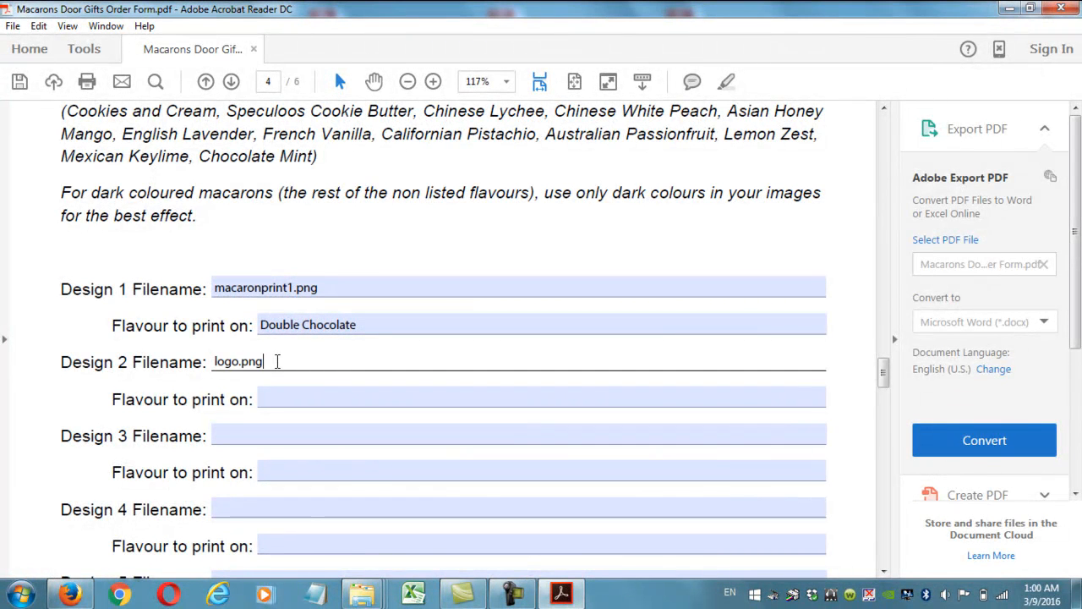
pyautogui.click(313, 399)
pyautogui.write('Red Velvet')
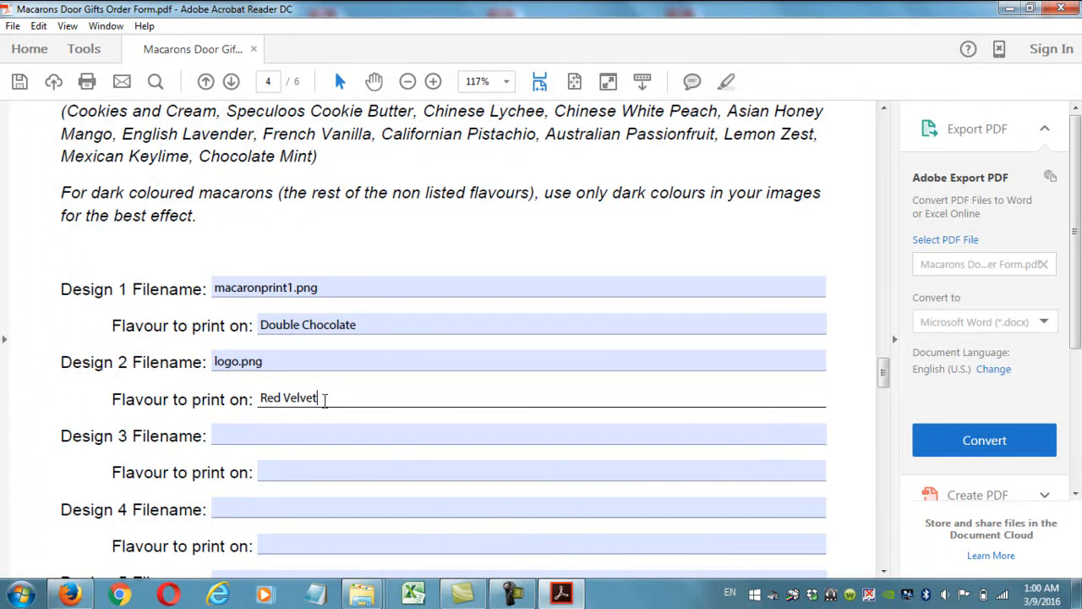
# Enter Esmond.jpg as Design 3's filename and Canadian Raspberry as its flavour.
pyautogui.click(293, 435)
pyautogui.write('Esmond.png')
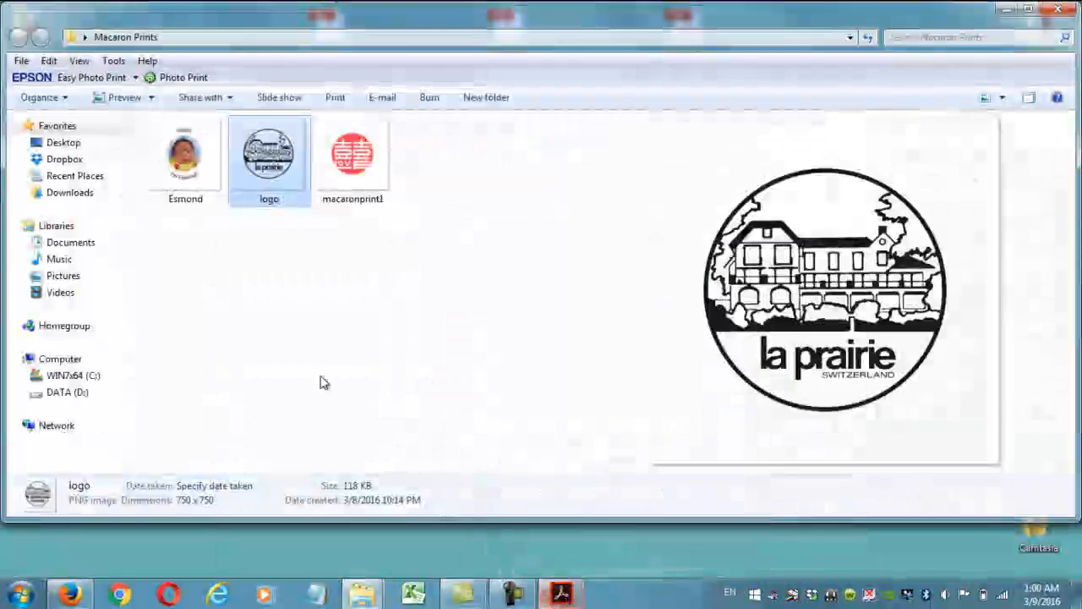
pyautogui.click(187, 173)
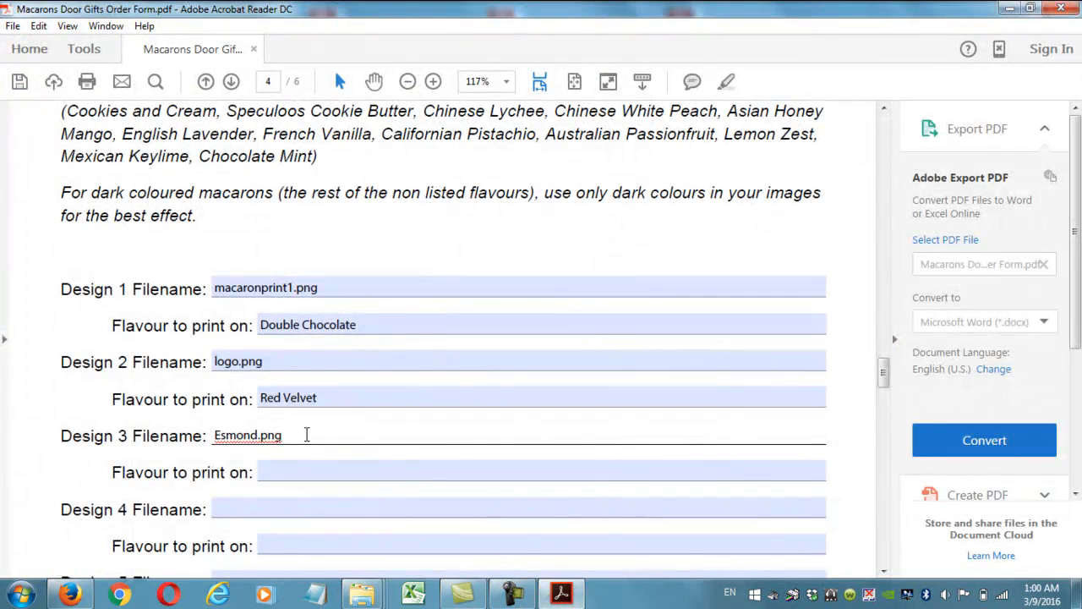
pyautogui.press('BackSpace')
pyautogui.press('BackSpace')
pyautogui.press('BackSpace')
pyautogui.press('BackSpace')
pyautogui.write('.jpg')
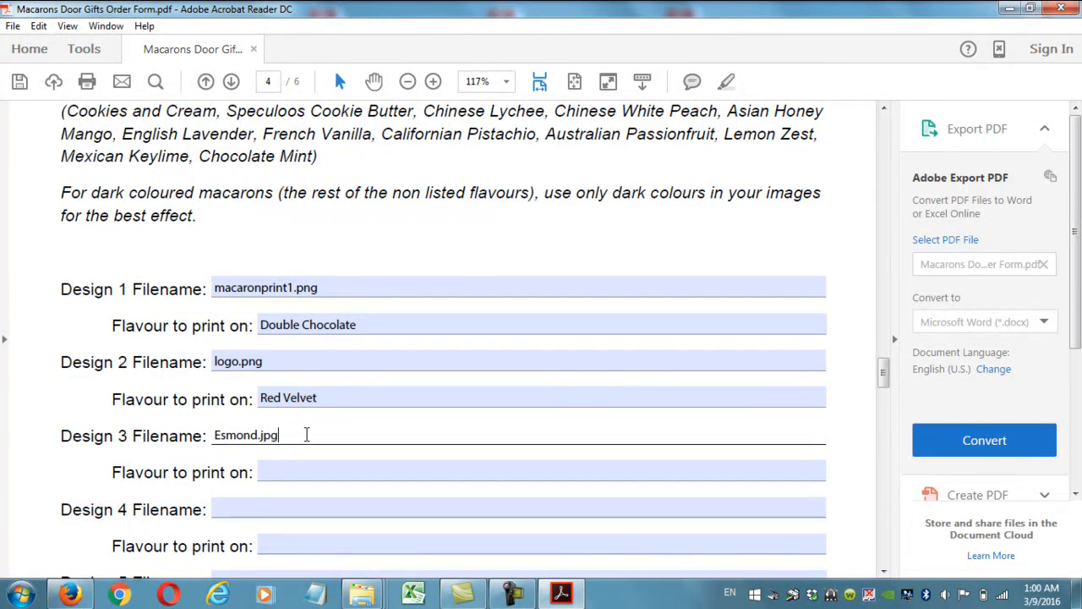
pyautogui.click(331, 472)
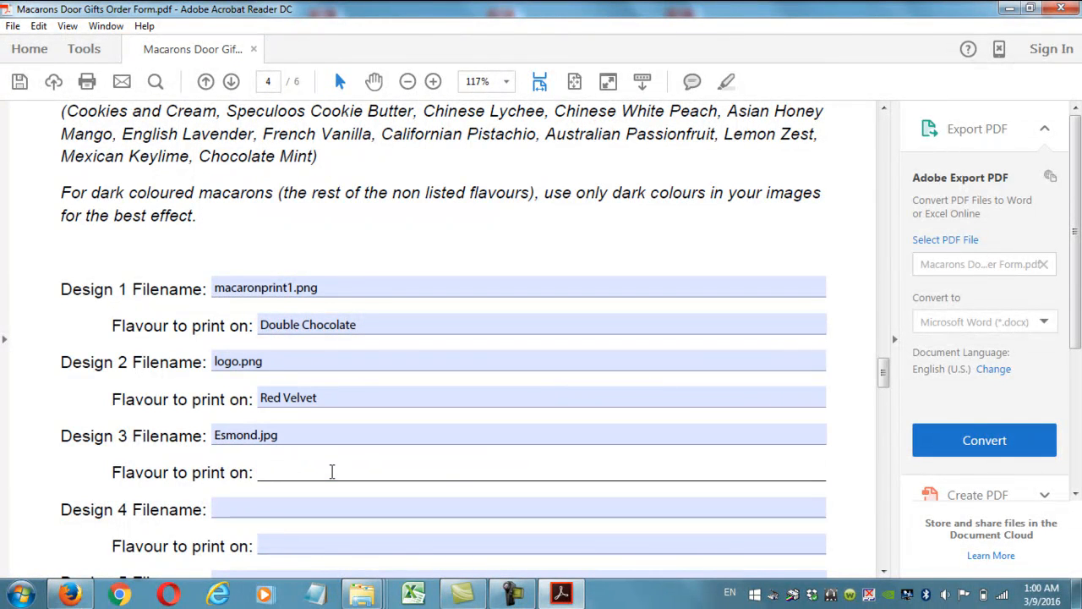
pyautogui.write('Canadian Raspberry')
pyautogui.press('Return')
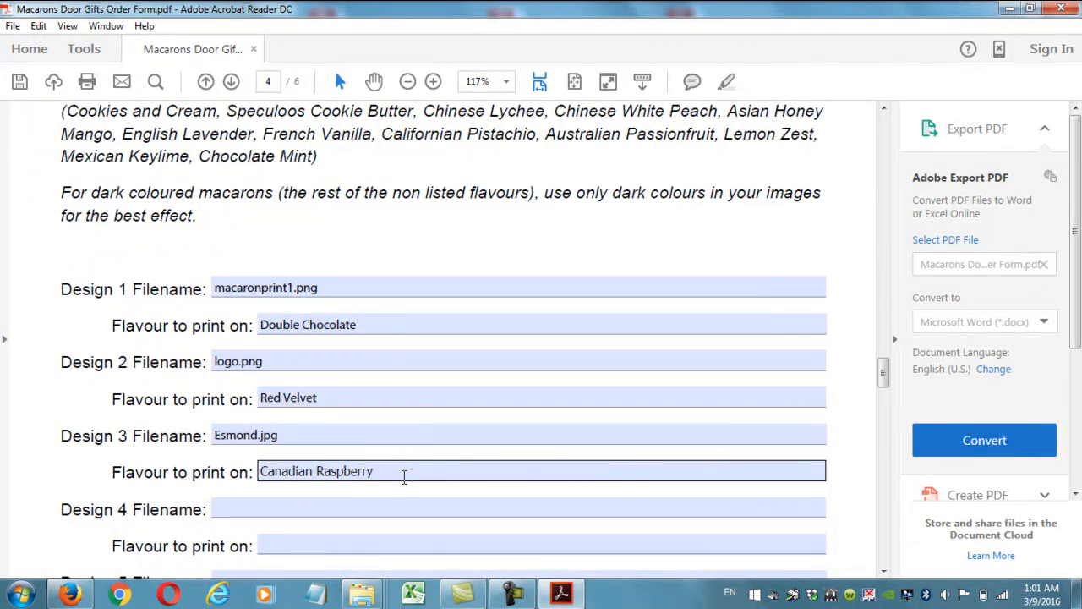
# Recheck the Design 3 flavour and filename entries.
pyautogui.click(404, 477)
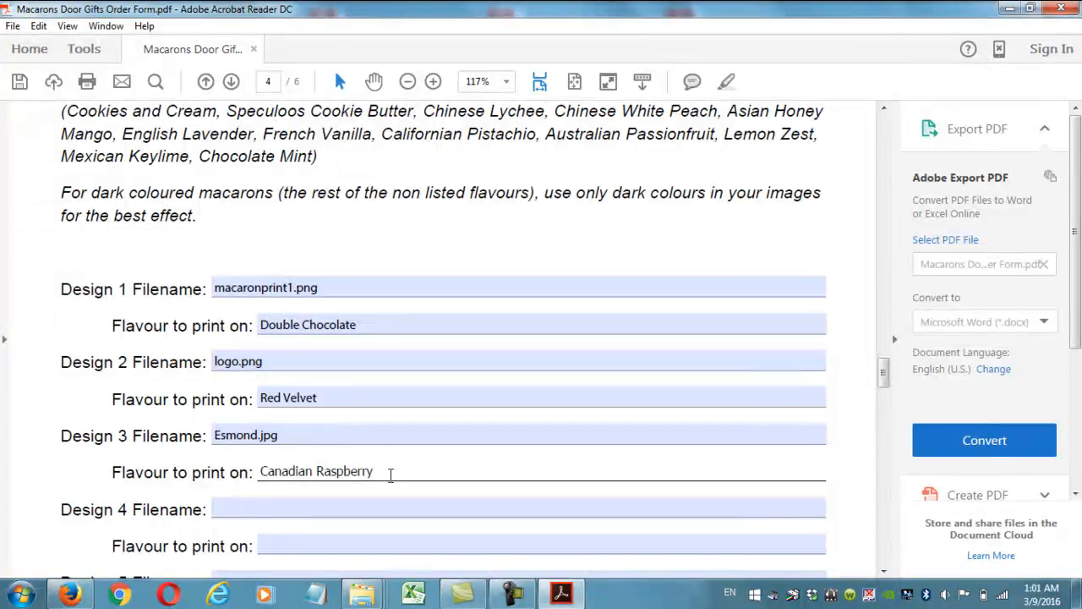
pyautogui.moveTo(882, 372)
pyautogui.mouseDown()
pyautogui.moveTo(882, 174)
pyautogui.moveTo(885, 395)
pyautogui.moveTo(881, 380)
pyautogui.mouseUp()
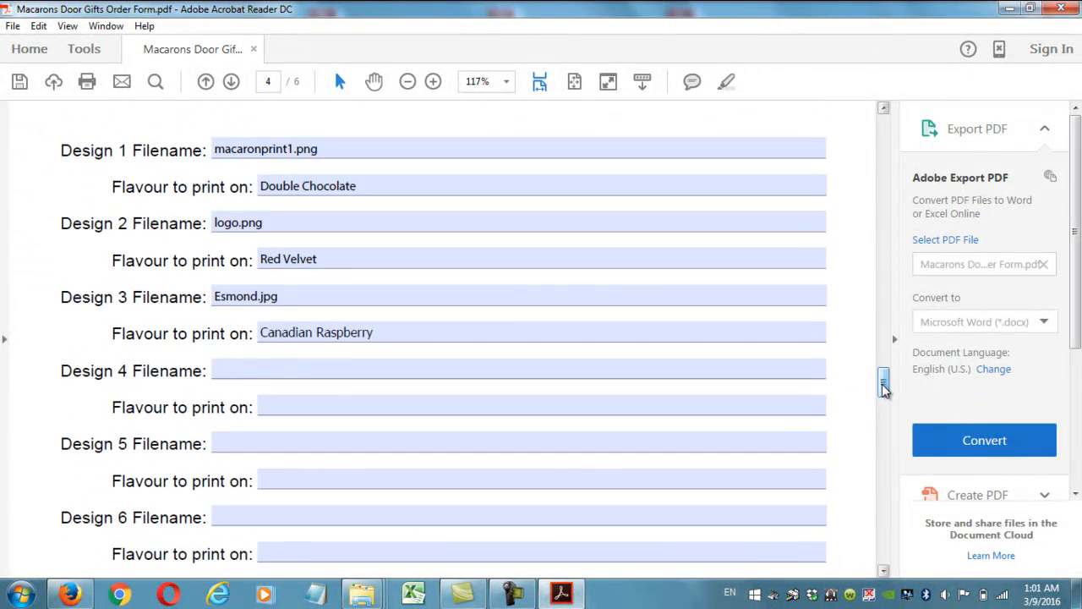
pyautogui.click(290, 297)
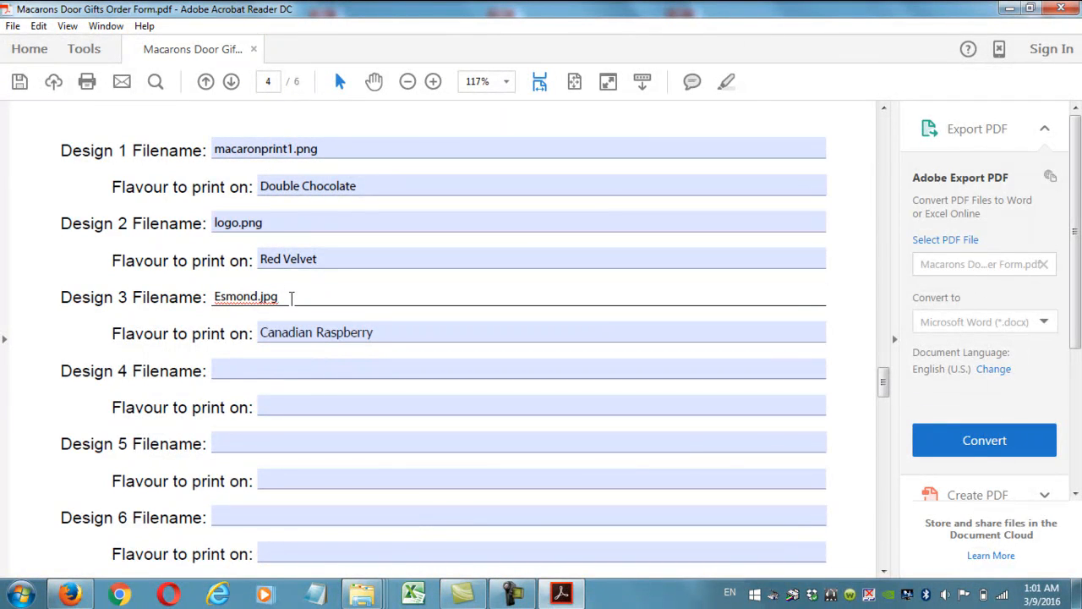
pyautogui.moveTo(882, 379)
pyautogui.mouseDown()
pyautogui.moveTo(881, 314)
pyautogui.moveTo(884, 360)
pyautogui.mouseUp()
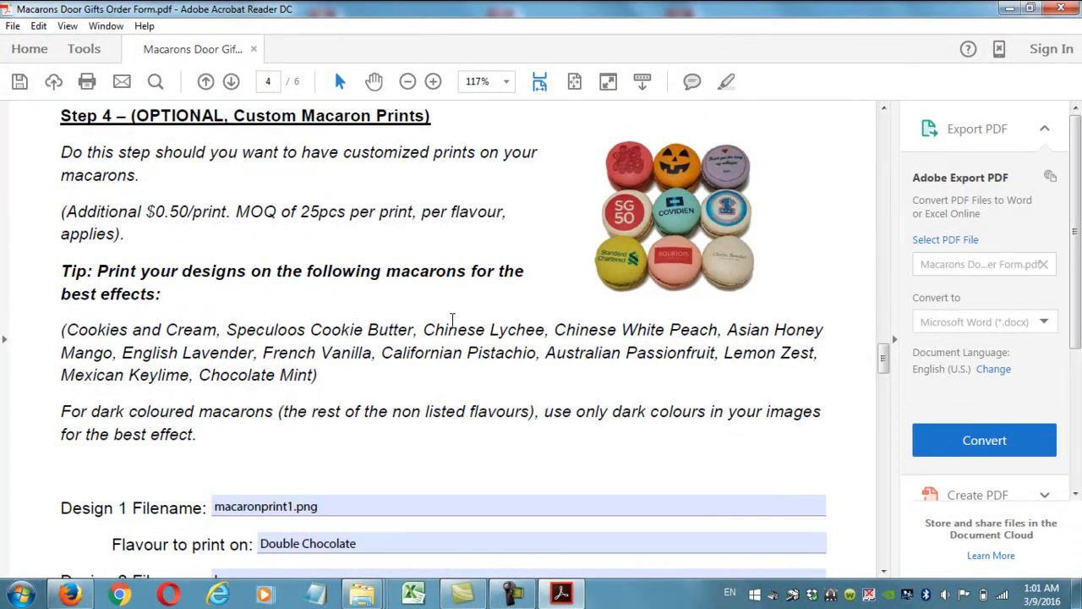
# Scroll past the design filename fields to page 5's Checkout section.
pyautogui.scroll(-15, 452, 322)
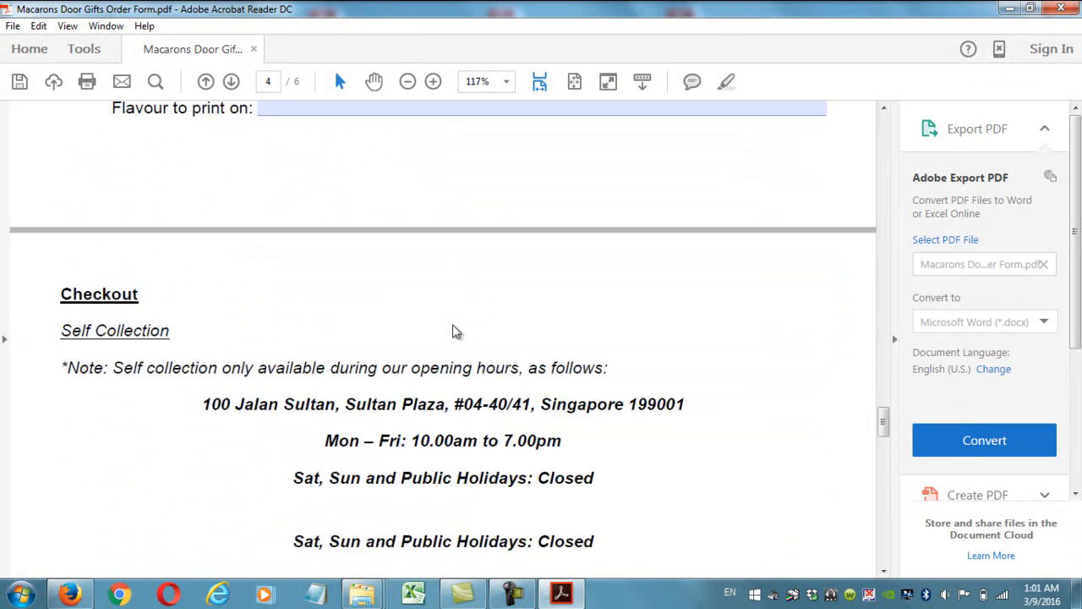
pyautogui.scroll(10, 453, 332)
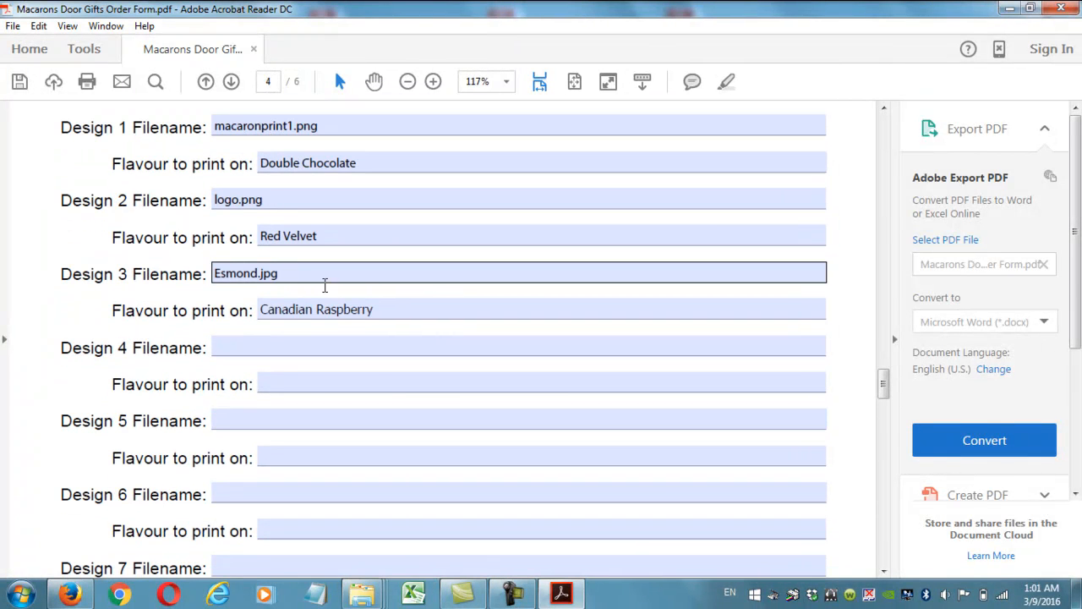
pyautogui.scroll(1, 365, 292)
pyautogui.scroll(-10, 333, 316)
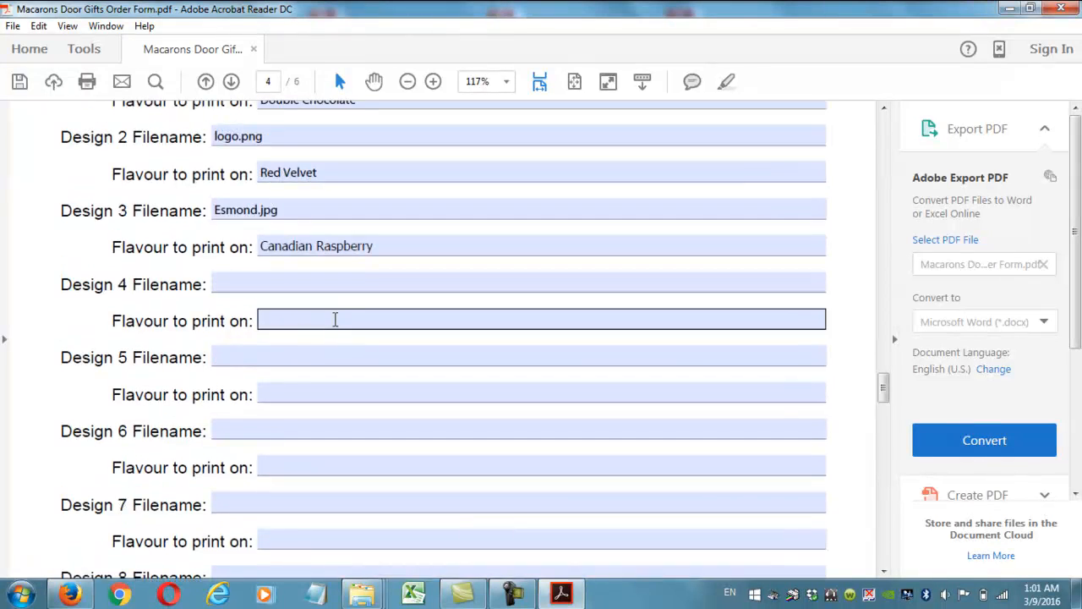
pyautogui.scroll(-1, 339, 328)
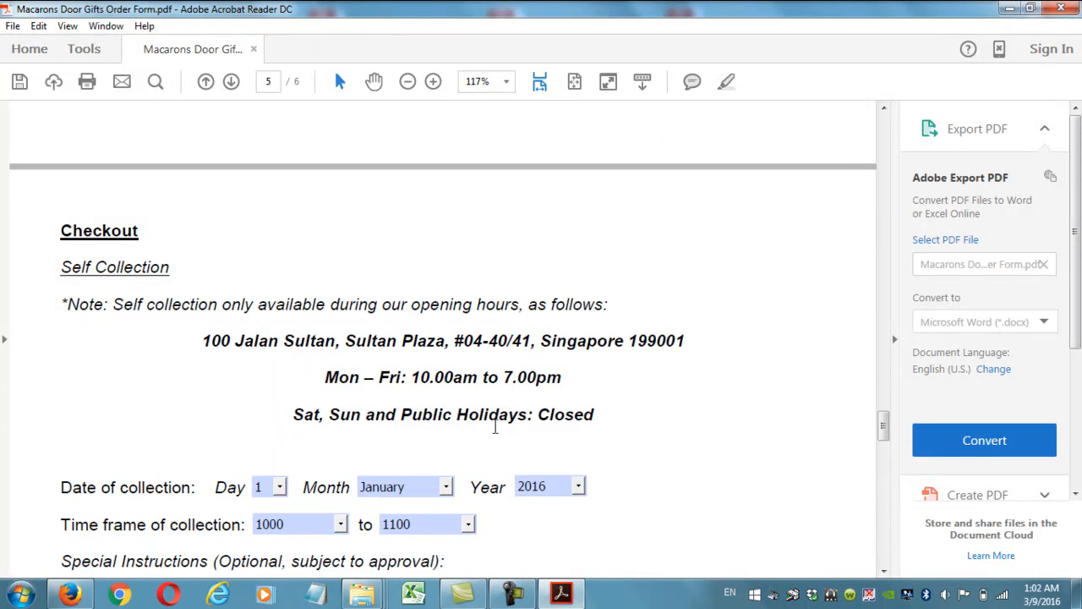
# Set the self-collection date to day 6, month May.
pyautogui.scroll(-1, 394, 355)
pyautogui.scroll(-1, 394, 355)
pyautogui.click(280, 360)
pyautogui.click(268, 460)
pyautogui.click(446, 360)
pyautogui.click(405, 445)
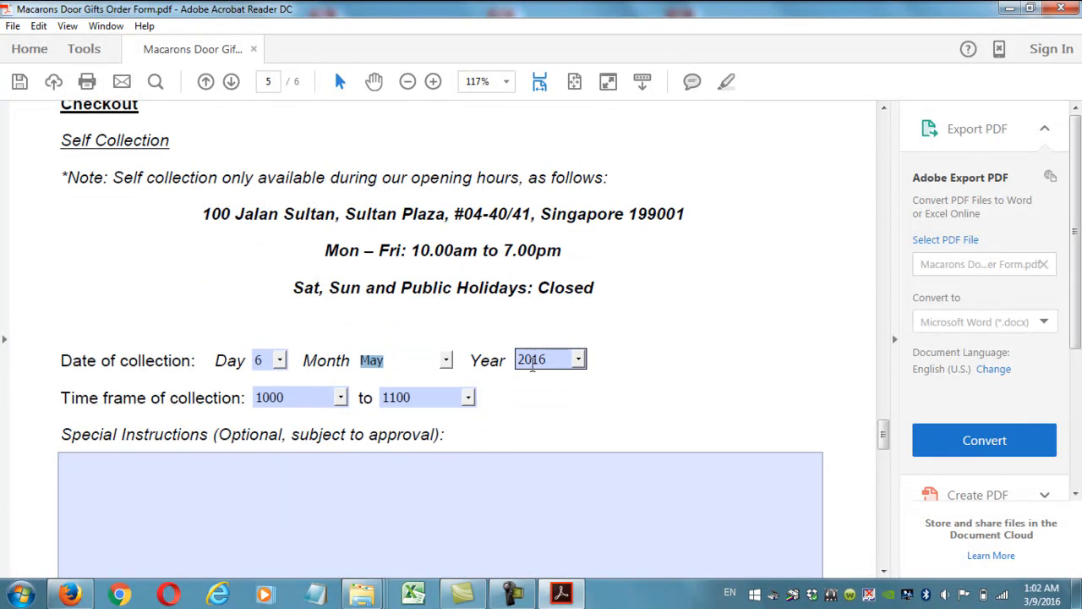
pyautogui.click(561, 399)
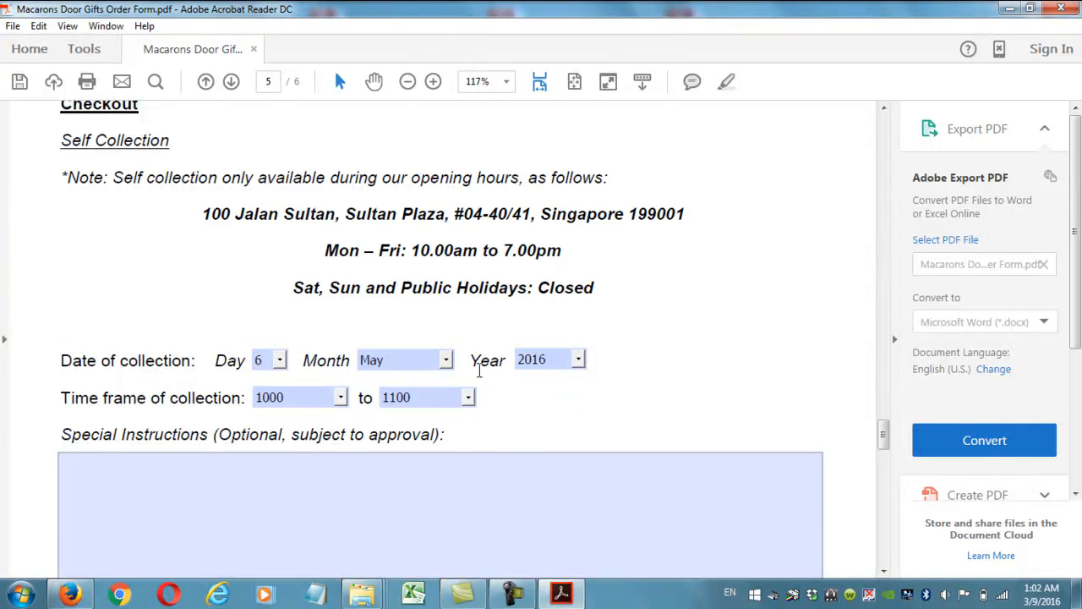
# Set the collection time frame from 1300 to 1400.
pyautogui.scroll(-1, 456, 363)
pyautogui.click(340, 334)
pyautogui.click(309, 401)
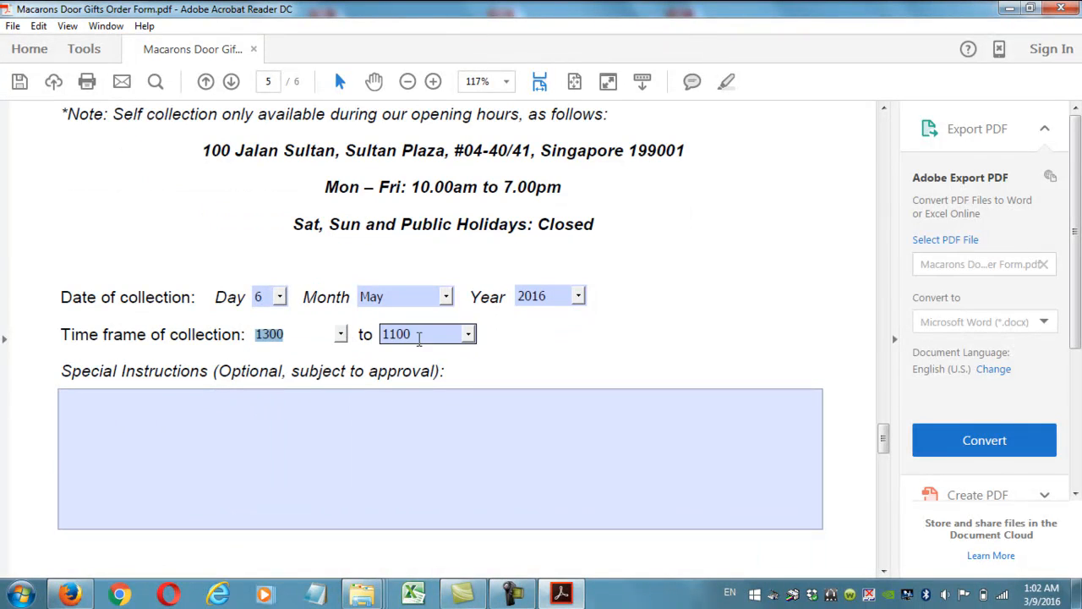
pyautogui.click(468, 335)
pyautogui.click(397, 449)
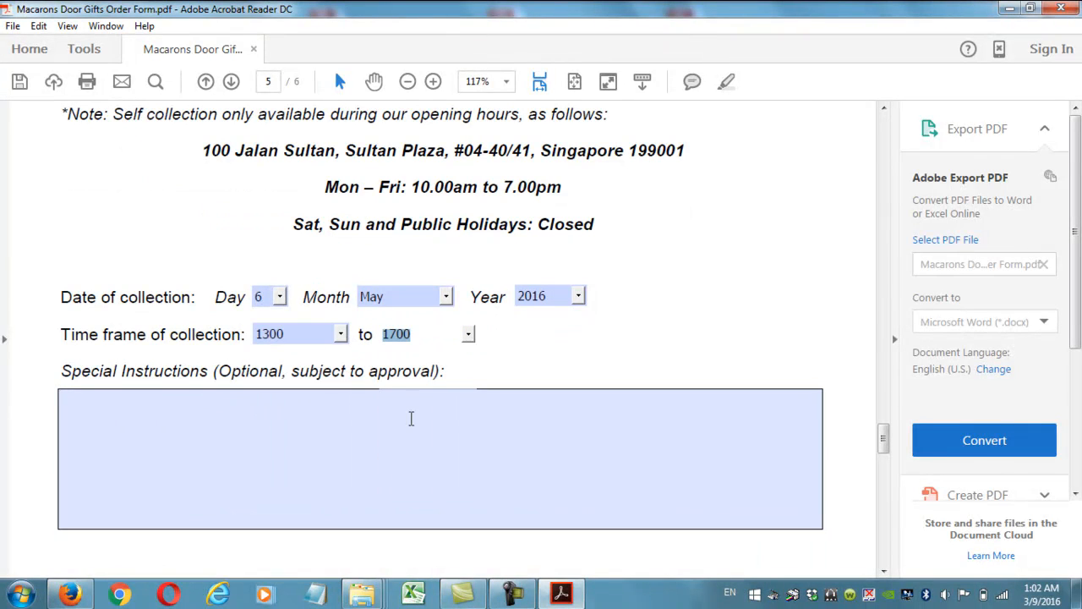
pyautogui.click(471, 337)
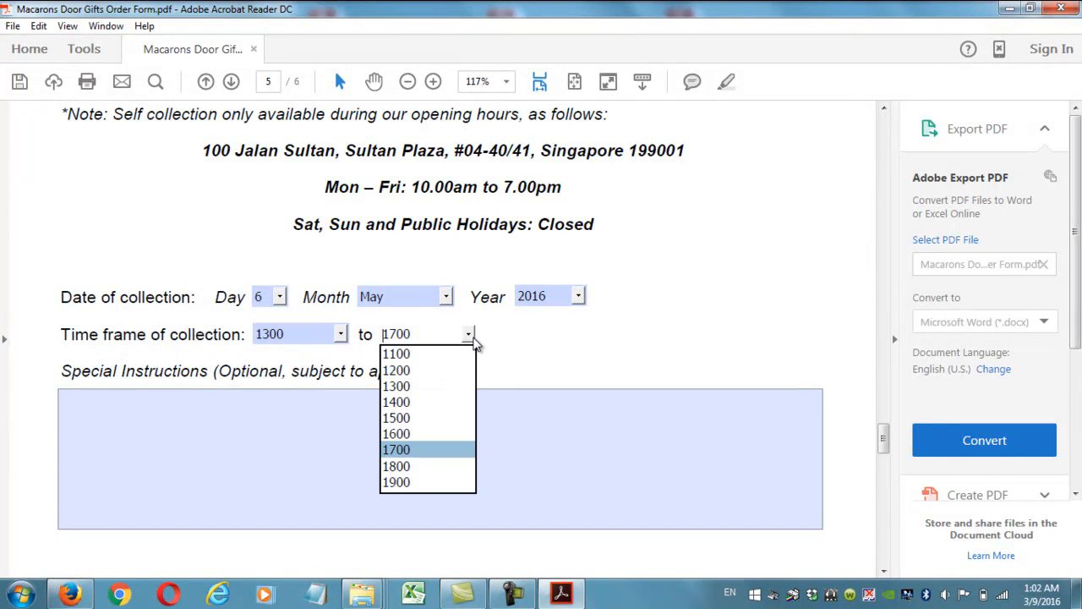
pyautogui.click(424, 401)
pyautogui.click(532, 355)
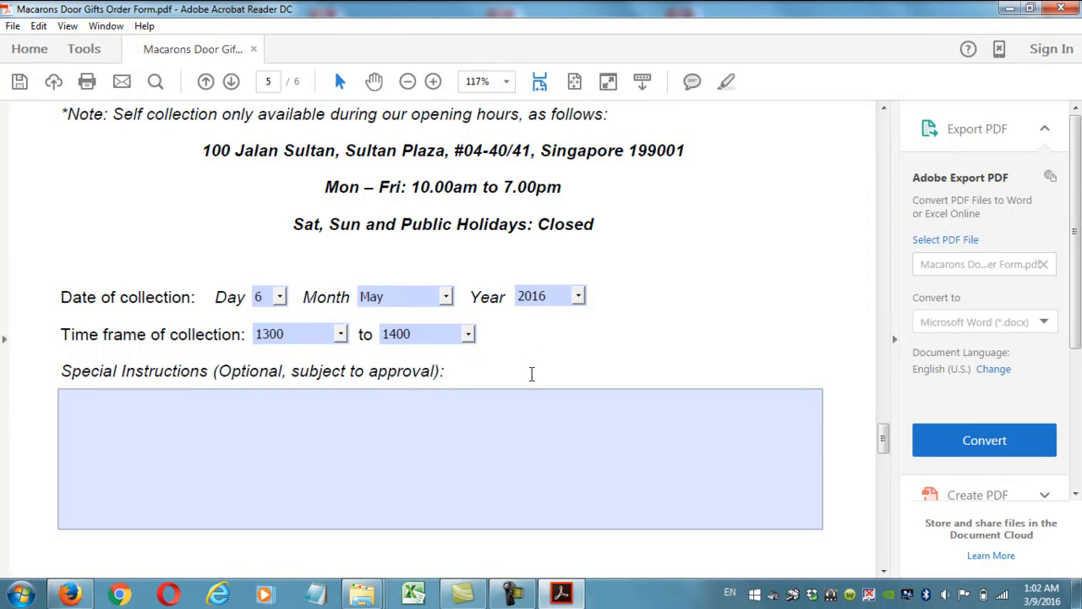
# Type a note about someone else collecting in Special Instructions, then erase it.
pyautogui.click(522, 413)
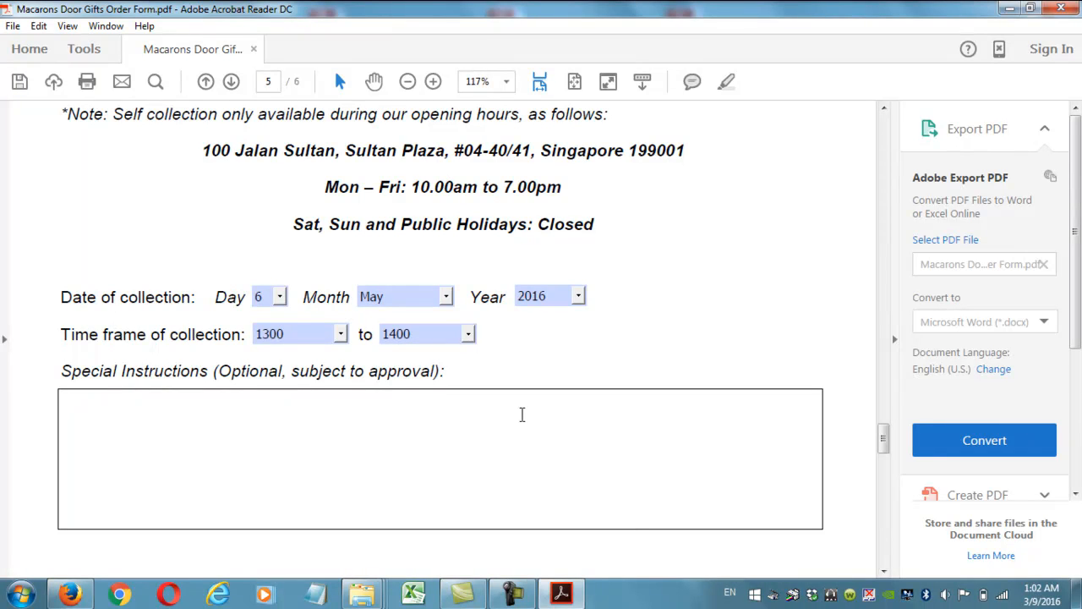
pyautogui.write('enry will be collecti')
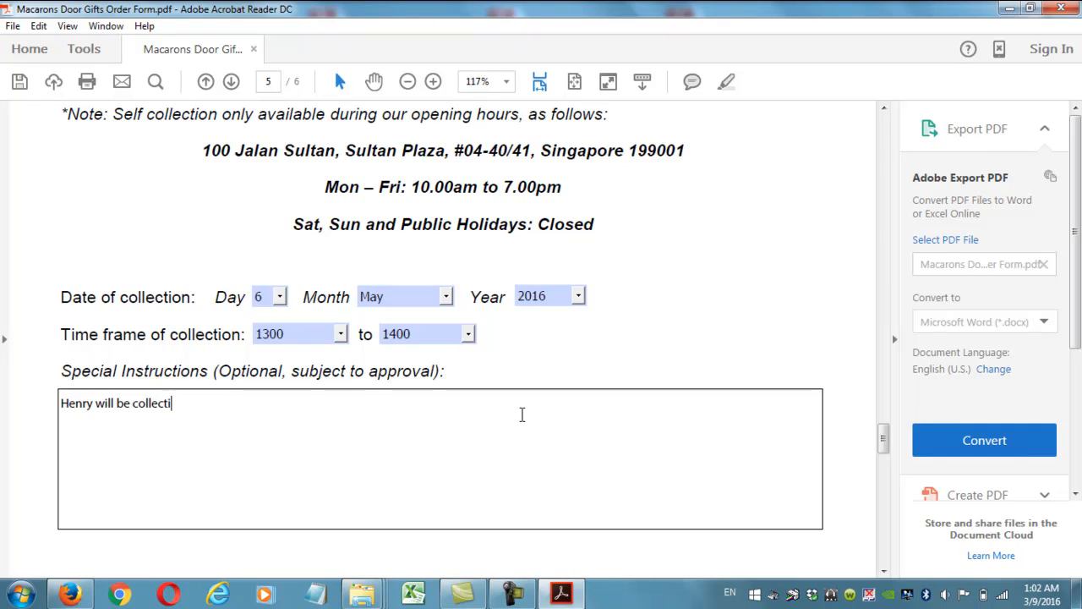
pyautogui.write('ng on my behald')
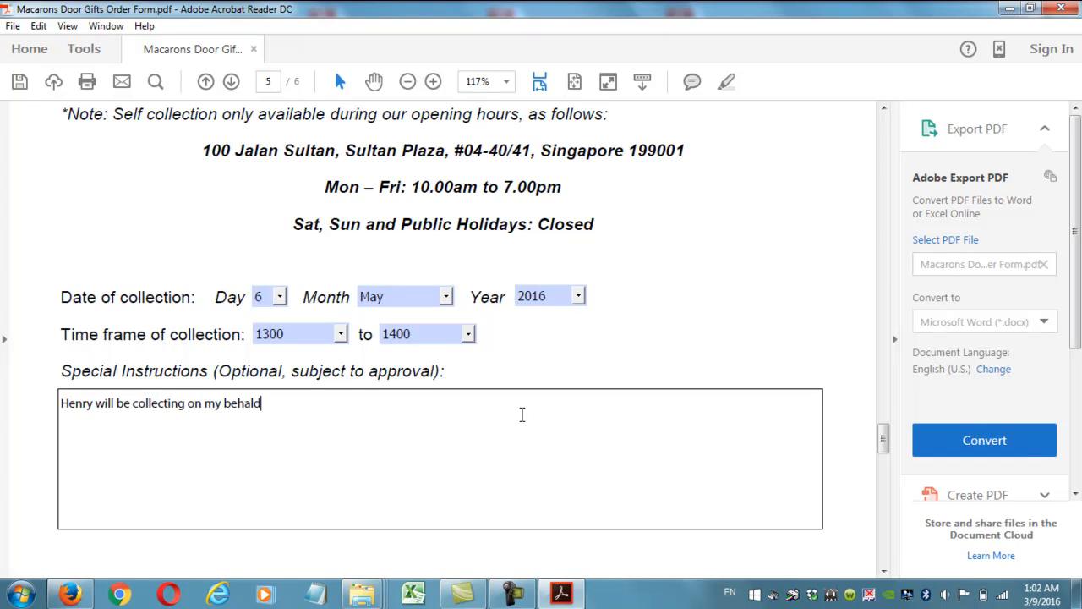
pyautogui.write('. Contact him at 9XXXXXXX')
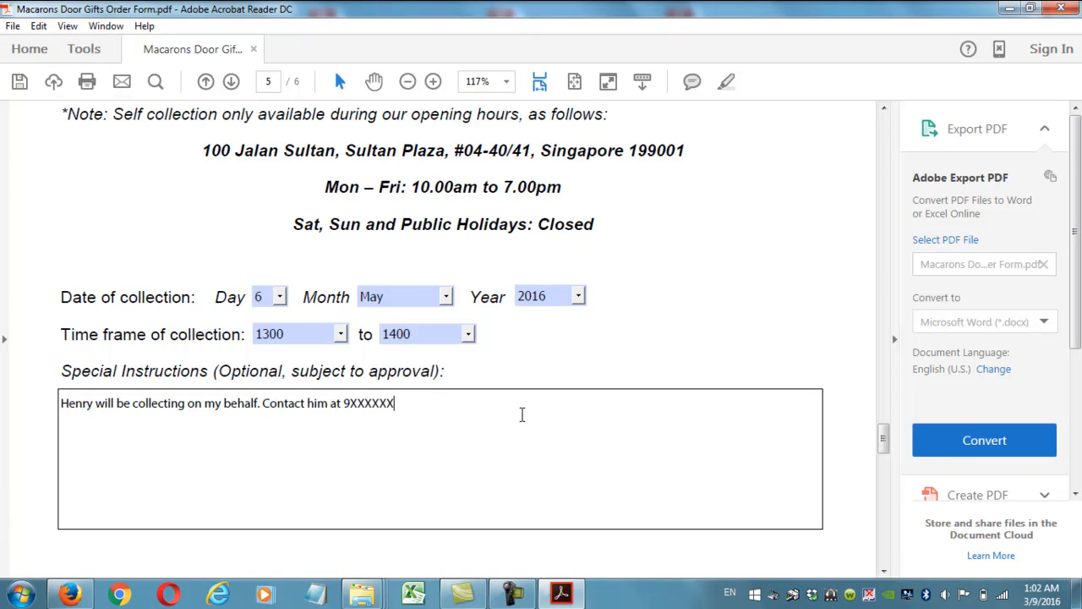
pyautogui.write('X.')
pyautogui.press('BackSpace')
pyautogui.press('BackSpace')
pyautogui.press('BackSpace')
pyautogui.press('BackSpace')
pyautogui.press('BackSpace')
pyautogui.press('BackSpace')
pyautogui.press('BackSpace')
pyautogui.press('BackSpace')
pyautogui.press('BackSpace')
pyautogui.press('BackSpace')
pyautogui.press('BackSpace')
pyautogui.press('BackSpace')
pyautogui.press('BackSpace')
pyautogui.press('BackSpace')
pyautogui.press('BackSpace')
pyautogui.press('BackSpace')
pyautogui.press('BackSpace')
pyautogui.press('BackSpace')
pyautogui.press('BackSpace')
pyautogui.press('BackSpace')
pyautogui.press('BackSpace')
pyautogui.press('BackSpace')
pyautogui.press('BackSpace')
pyautogui.press('BackSpace')
pyautogui.press('BackSpace')
pyautogui.press('BackSpace')
pyautogui.press('BackSpace')
pyautogui.press('BackSpace')
pyautogui.press('BackSpace')
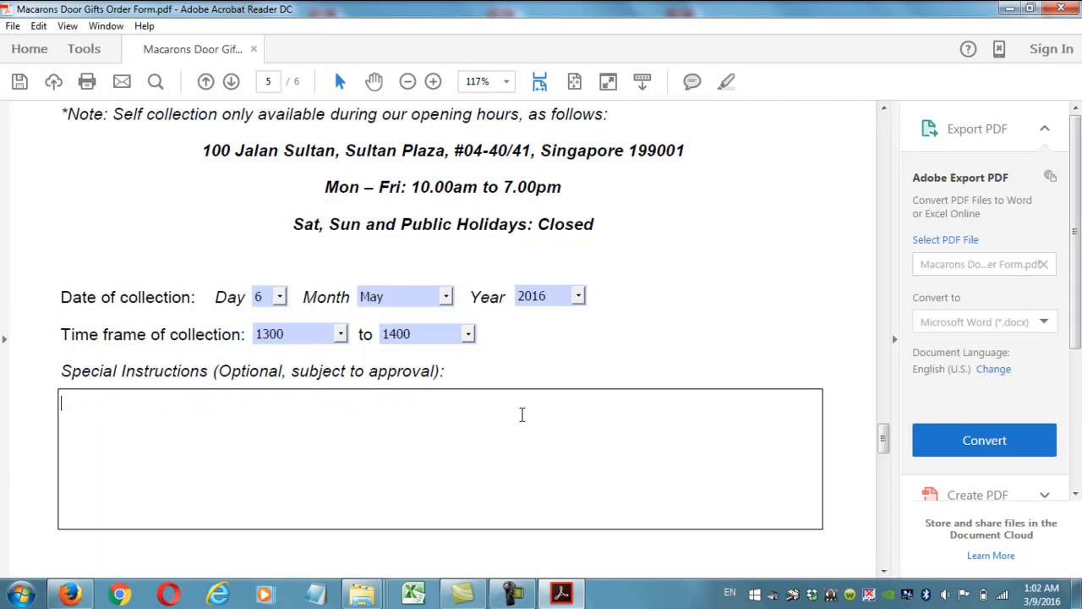
# Enter a note: pack the first 50 same-flavour sets in one box, the next 50 in another.
pyautogui.write('Pack the first 50 sets of the same flavour in 1 box, and the next 50 set')
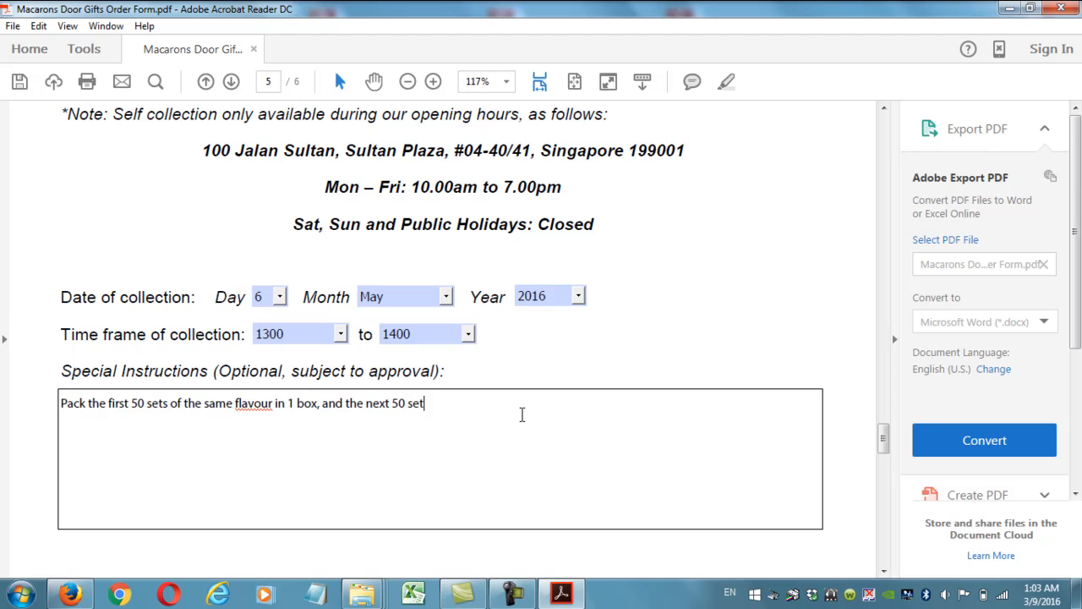
pyautogui.write('s in another box, and the final ')
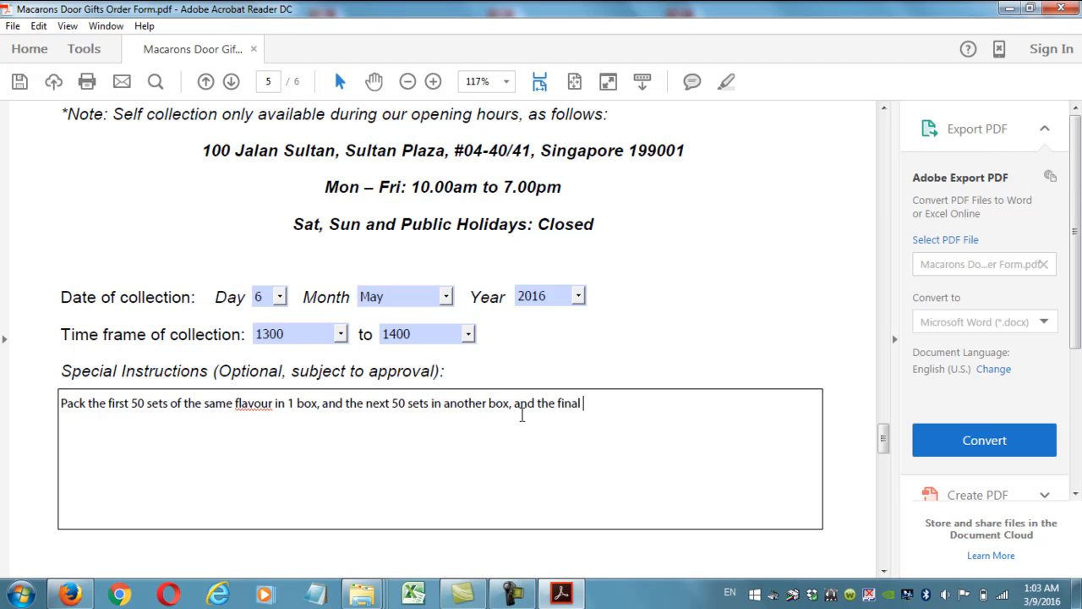
pyautogui.write('50 sets of the final flavo')
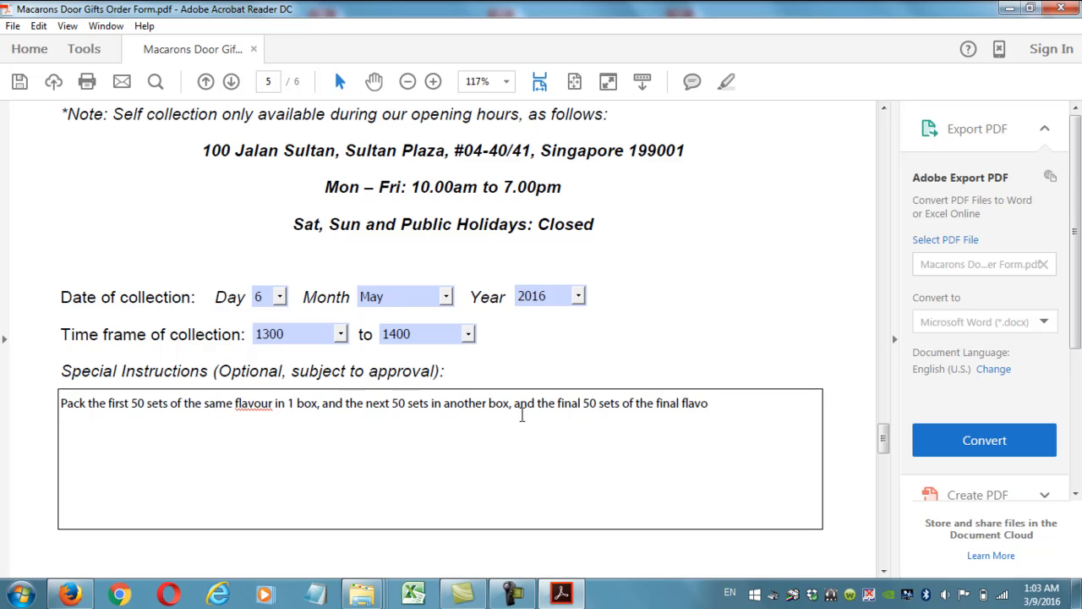
pyautogui.write('ur in the third box.')
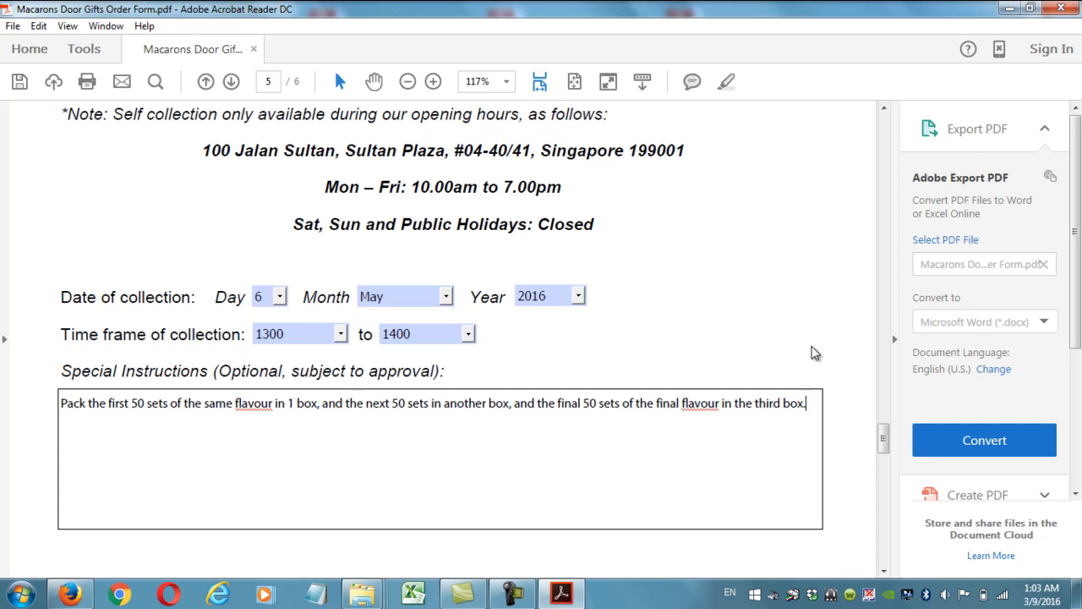
pyautogui.scroll(-5, 810, 355)
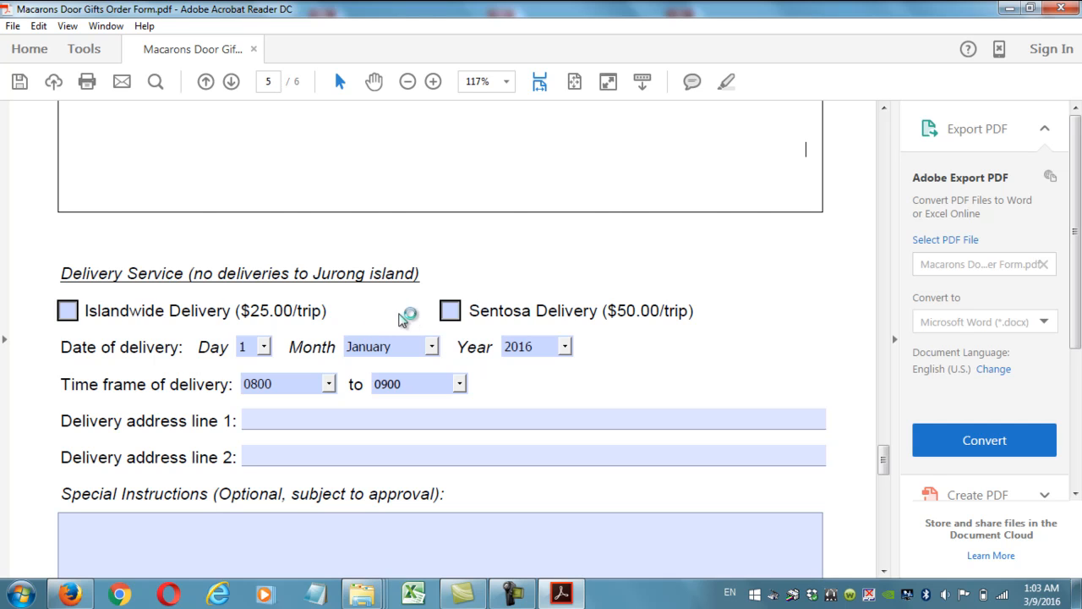
# Reset the collection date to day 1, month January.
pyautogui.scroll(5, 408, 313)
pyautogui.scroll(1, 408, 313)
pyautogui.hotkey('shift', 'Tab')
pyautogui.hotkey('shift', 'Tab')
pyautogui.click(279, 362)
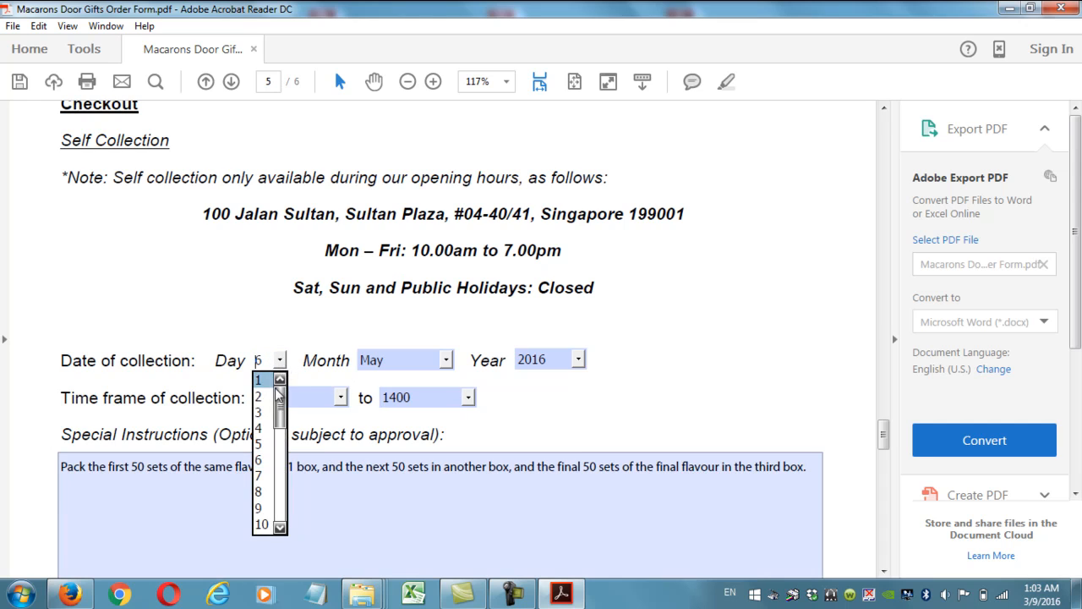
pyautogui.click(262, 378)
pyautogui.click(441, 362)
pyautogui.click(441, 362)
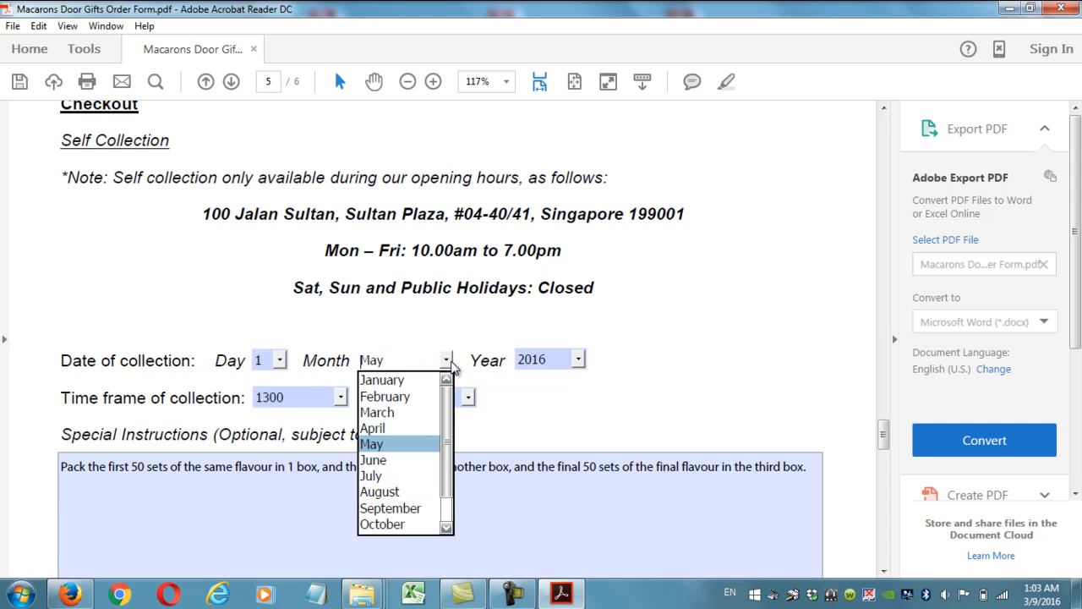
pyautogui.click(406, 381)
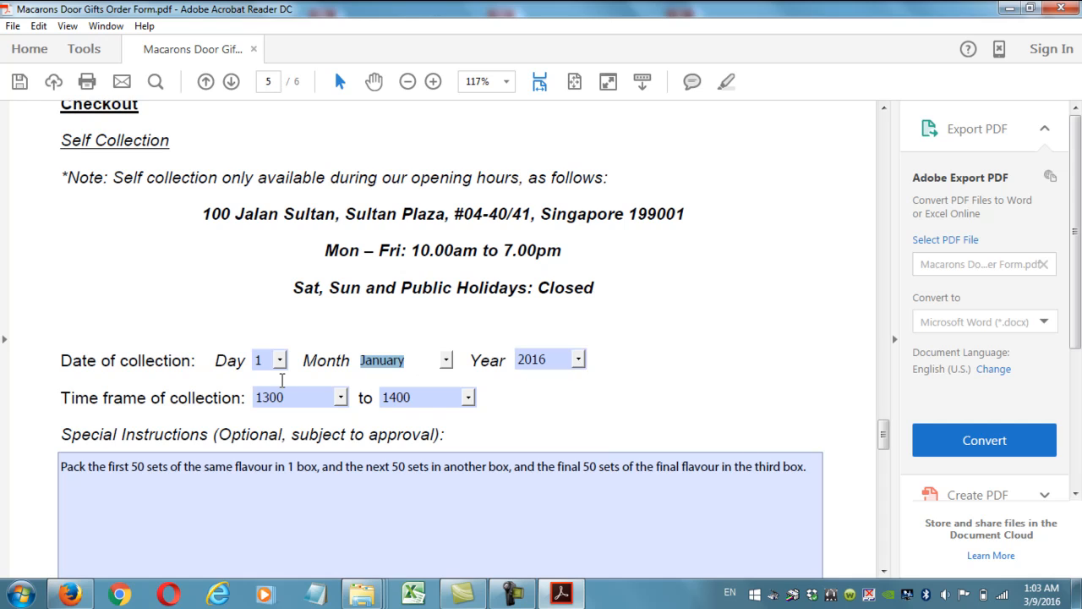
pyautogui.click(429, 376)
# Set the collection time frame to 1000–1100 and select the Special Instructions text.
pyautogui.scroll(-2, 545, 384)
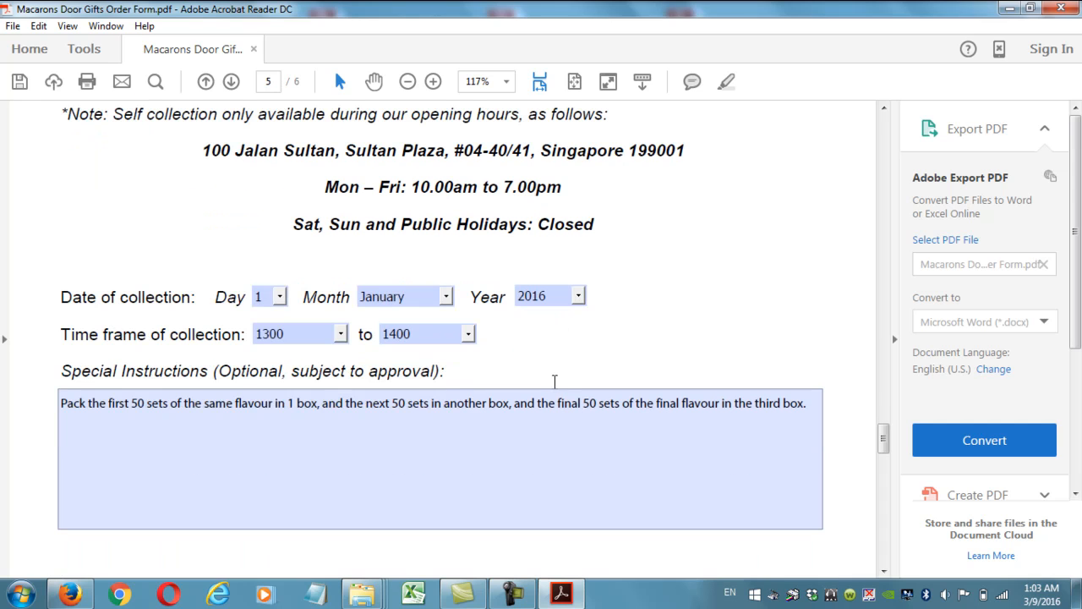
pyautogui.click(338, 334)
pyautogui.click(312, 361)
pyautogui.click(467, 334)
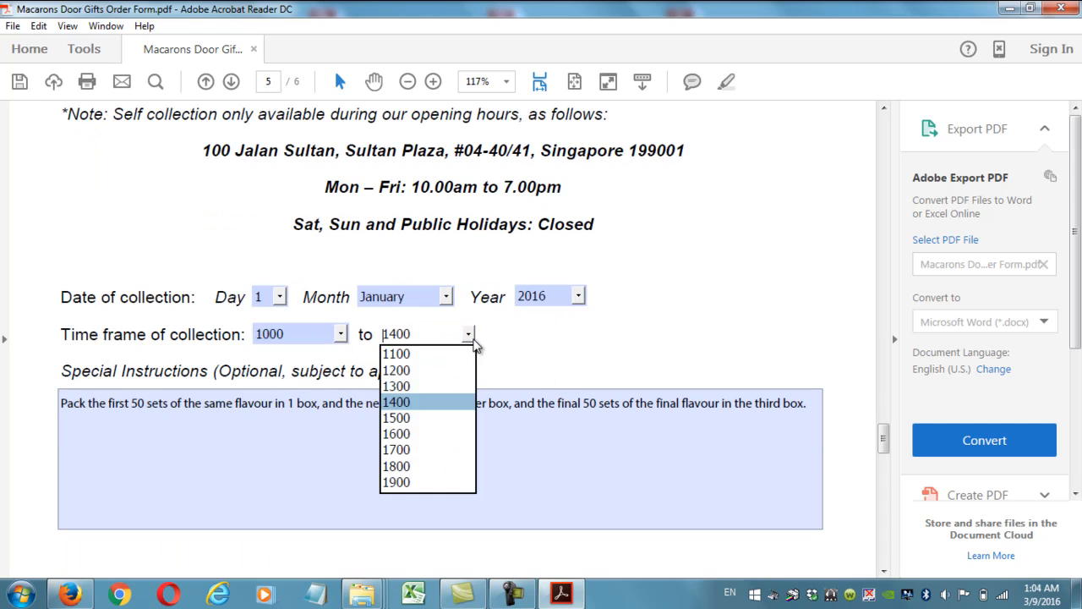
pyautogui.click(428, 354)
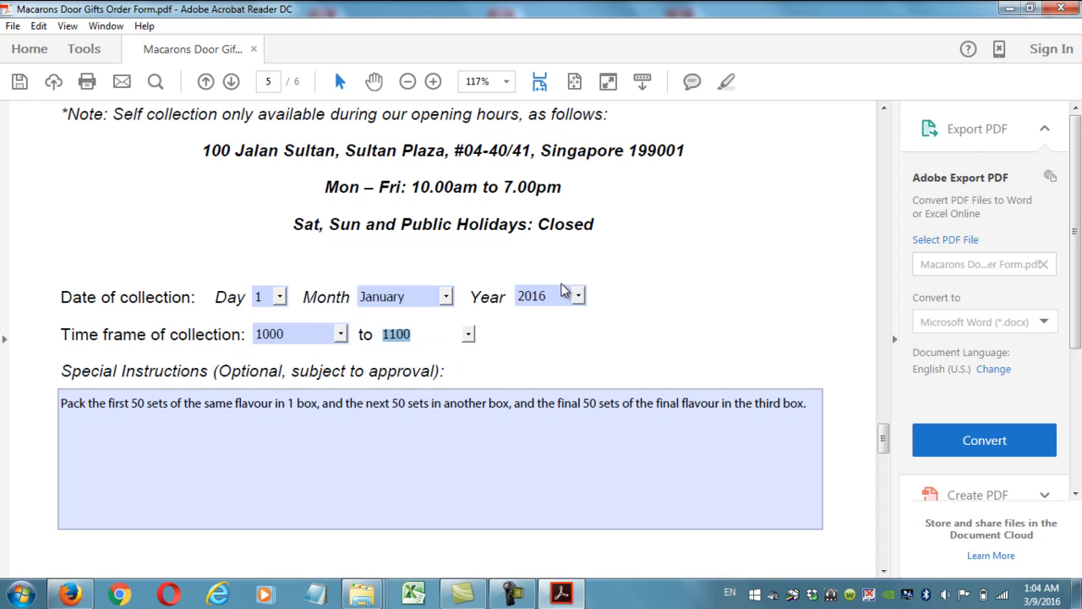
pyautogui.click(544, 348)
pyautogui.moveTo(808, 404); pyautogui.dragTo(41, 395)
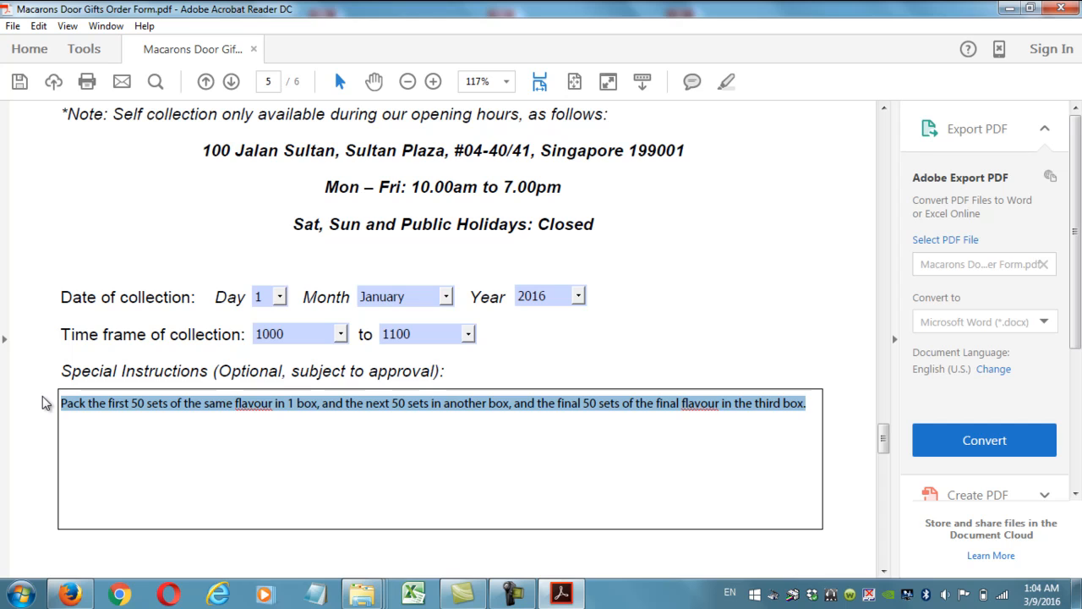
pyautogui.click(582, 346)
# Choose Islandwide Delivery as the delivery service.
pyautogui.scroll(-3, 580, 352)
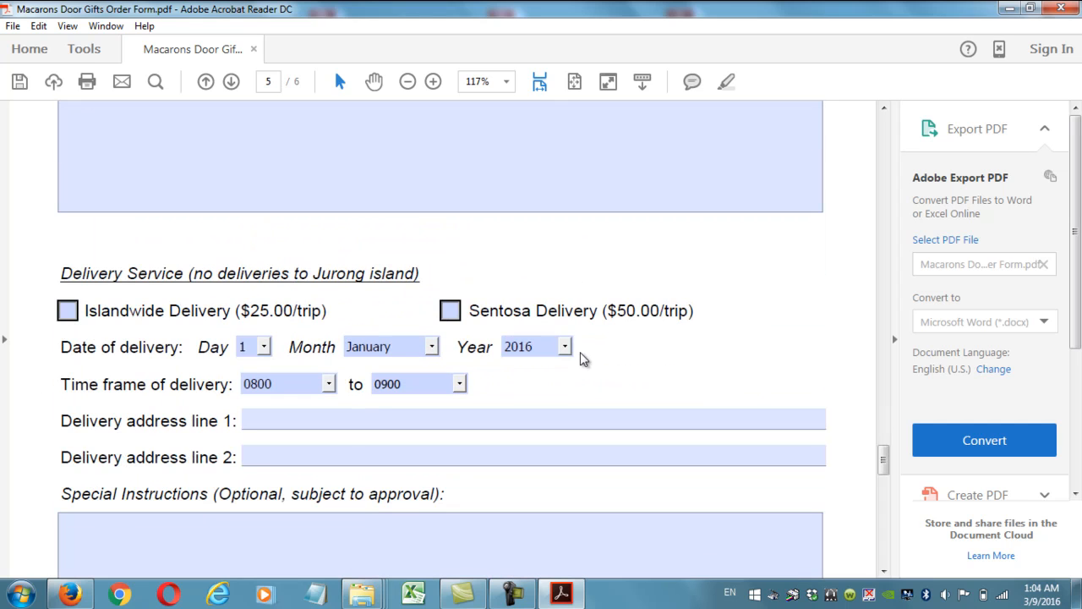
pyautogui.click(66, 317)
pyautogui.click(447, 314)
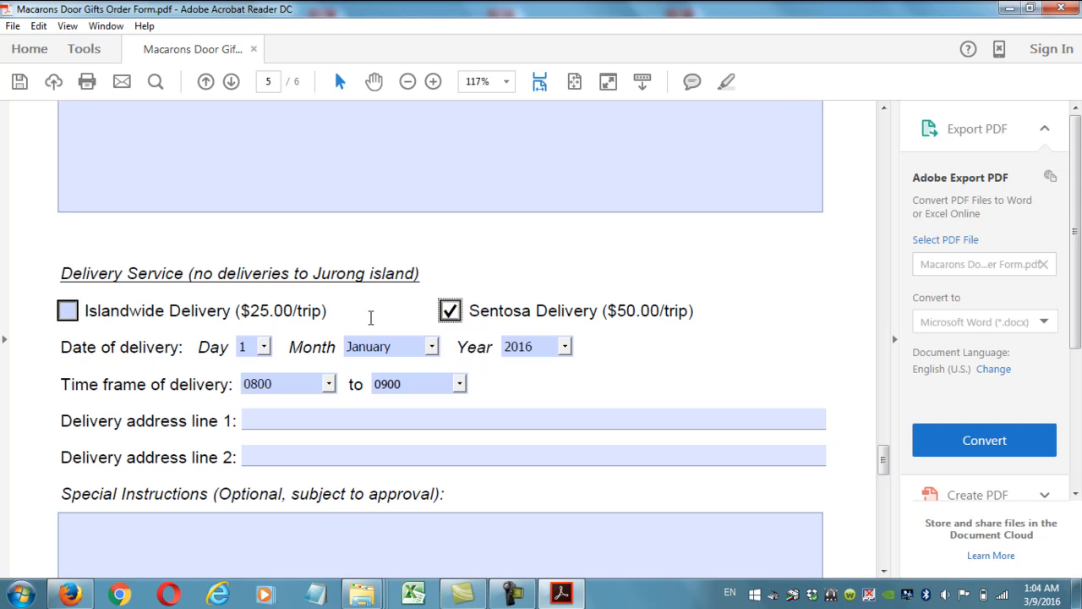
pyautogui.click(66, 314)
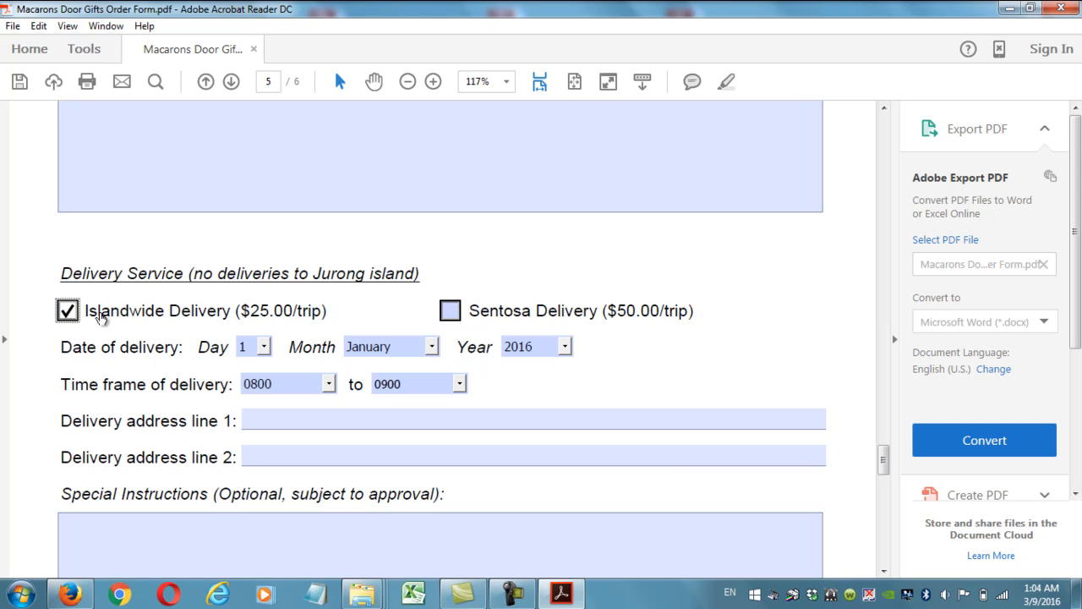
# Set the delivery date to 4 March 2016.
pyautogui.click(264, 347)
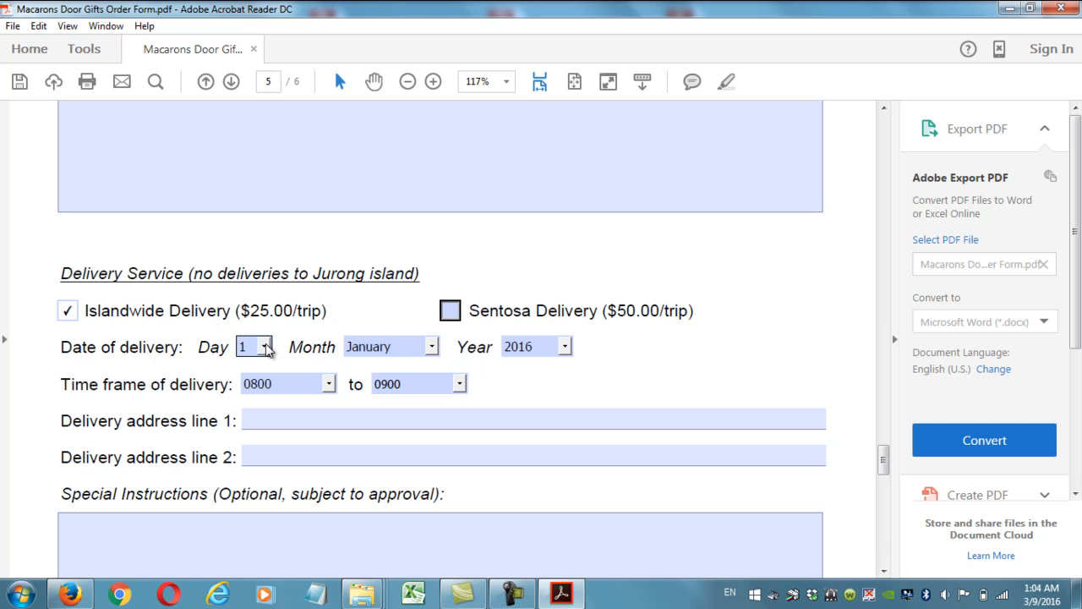
pyautogui.click(250, 415)
pyautogui.click(431, 347)
pyautogui.click(396, 399)
pyautogui.click(565, 347)
pyautogui.click(542, 433)
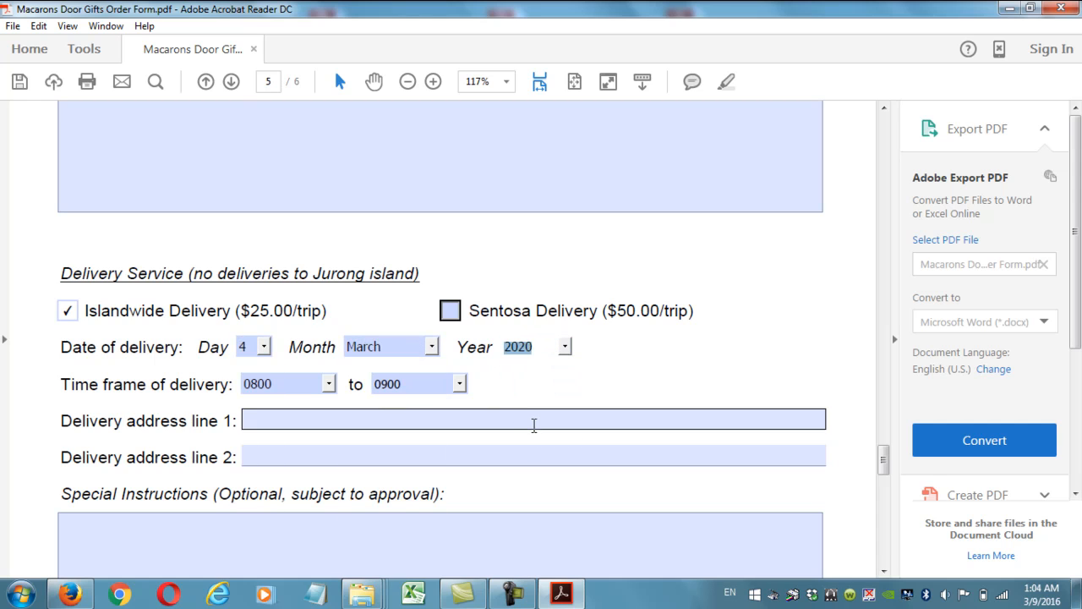
pyautogui.click(537, 352)
pyautogui.click(532, 369)
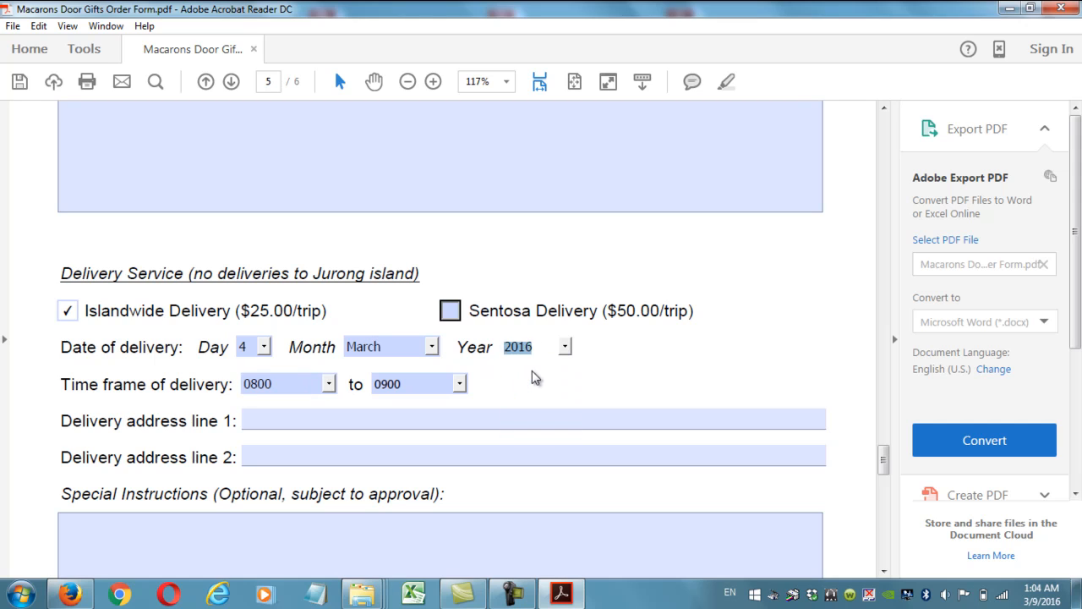
# Set the delivery time frame from 2000 to 2100.
pyautogui.click(329, 384)
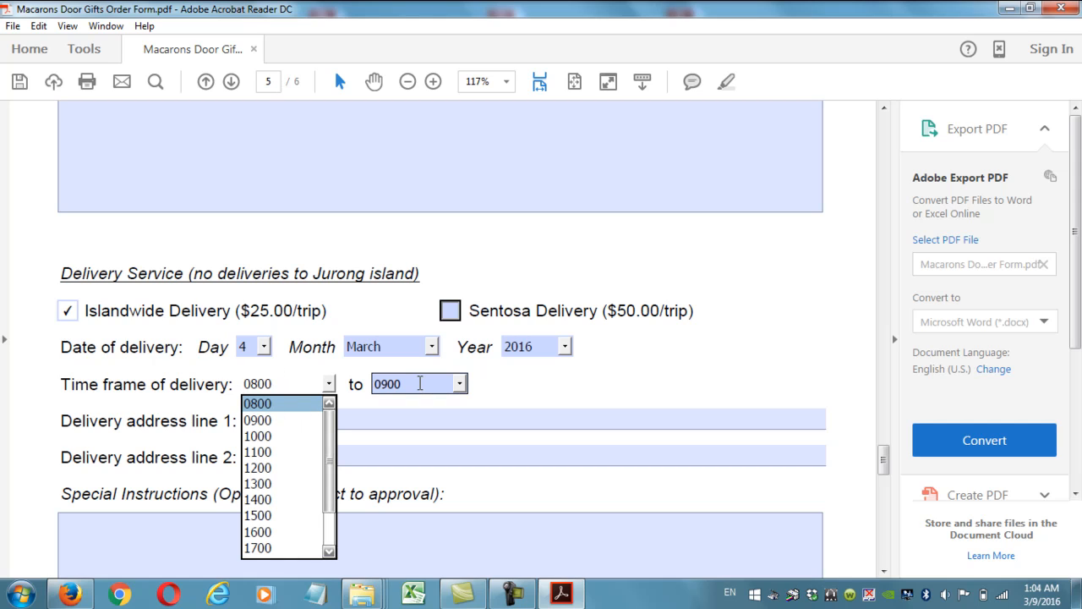
pyautogui.scroll(-1, 332, 449)
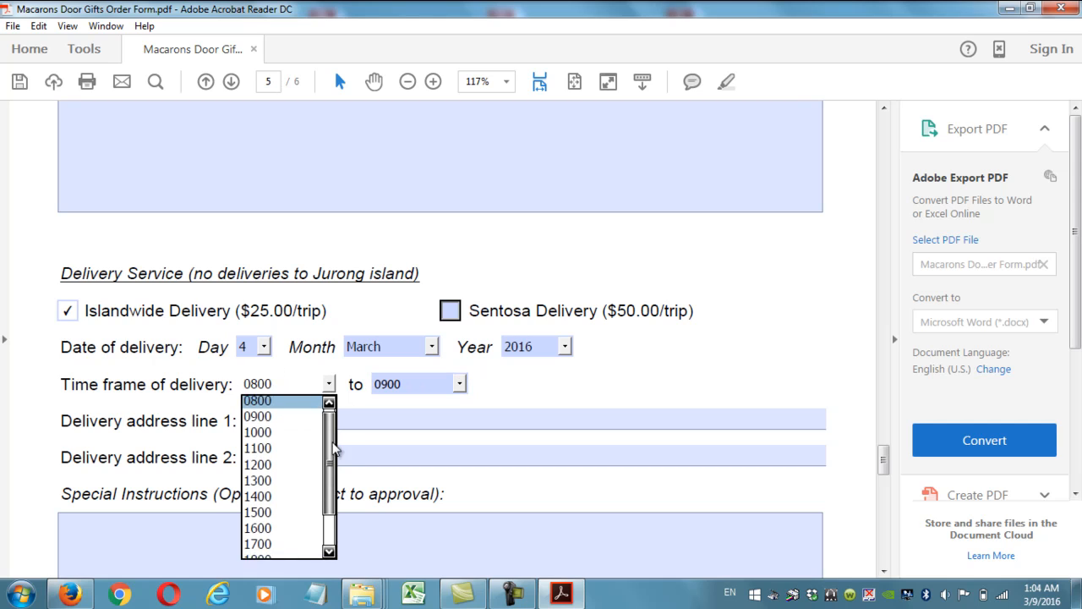
pyautogui.click(269, 548)
pyautogui.click(459, 384)
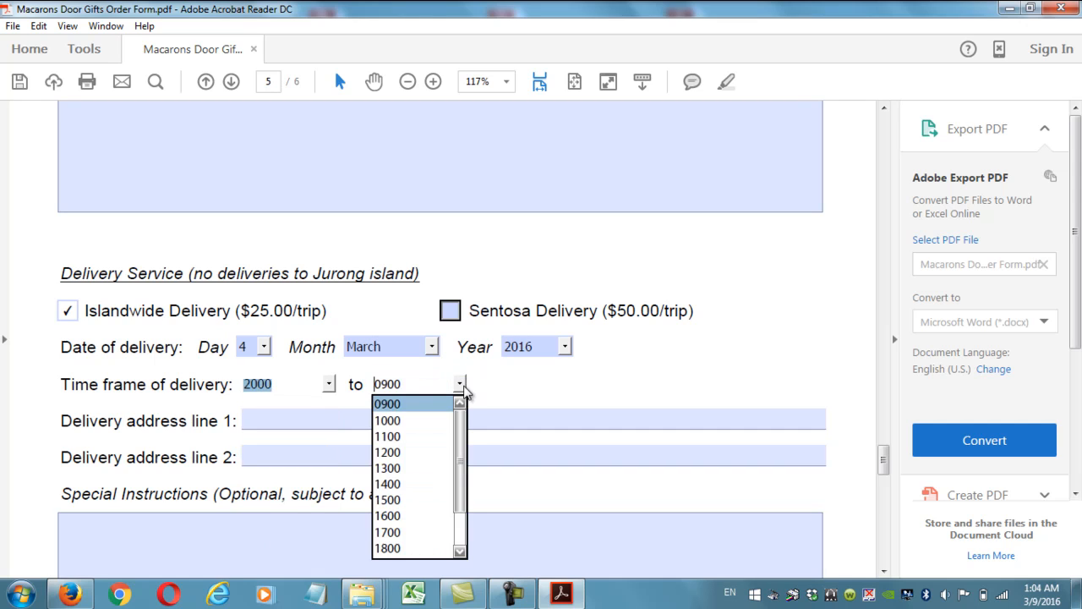
pyautogui.moveTo(459, 437); pyautogui.dragTo(459, 473)
pyautogui.click(410, 548)
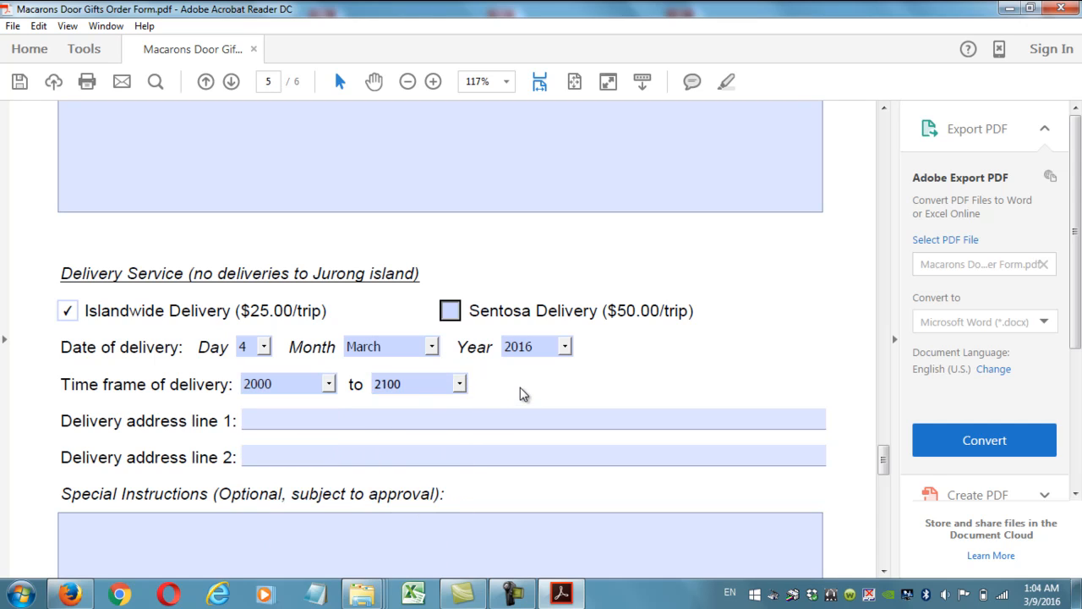
# Enter the delivery address in address line 1.
pyautogui.click(456, 413)
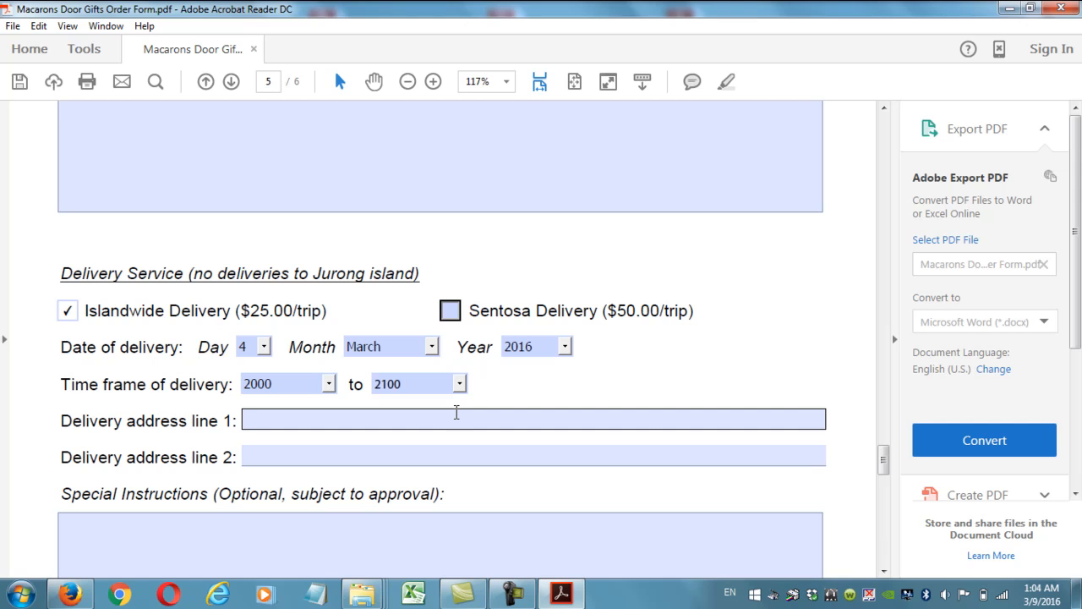
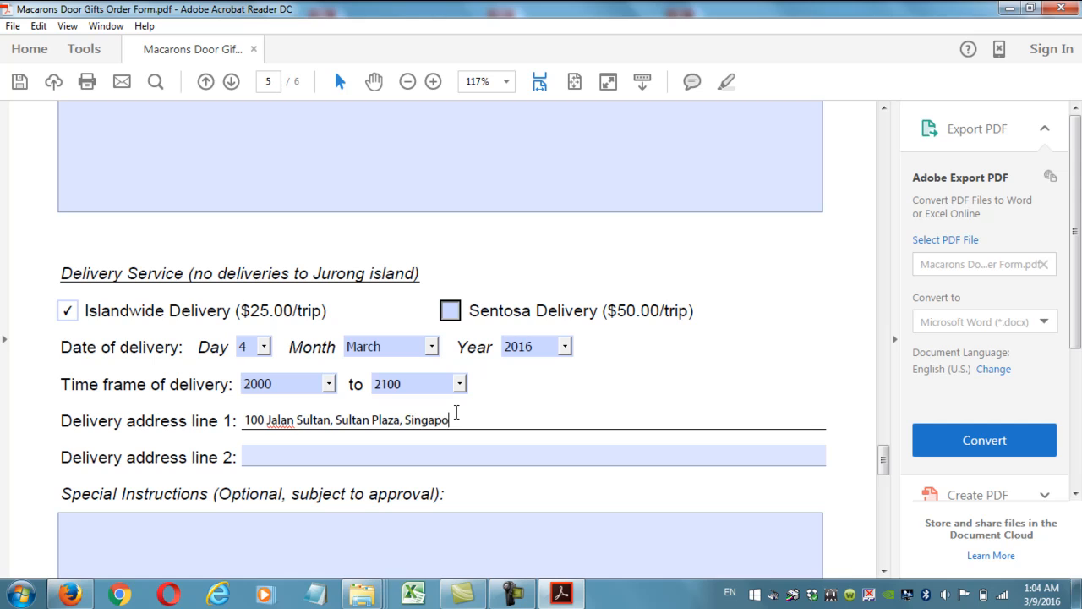
pyautogui.click(579, 383)
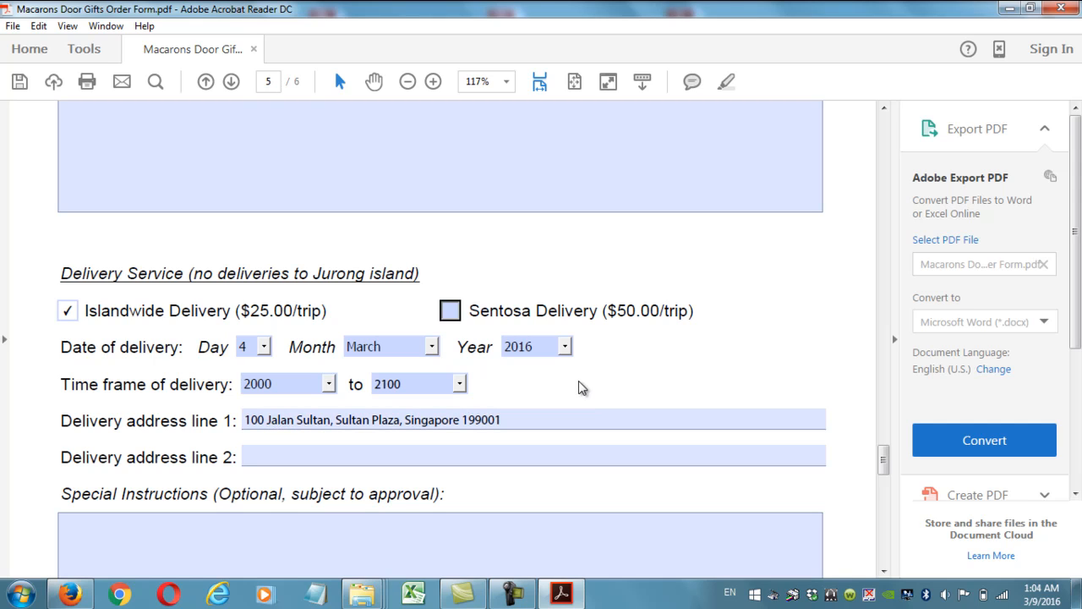
pyautogui.scroll(-3, 579, 384)
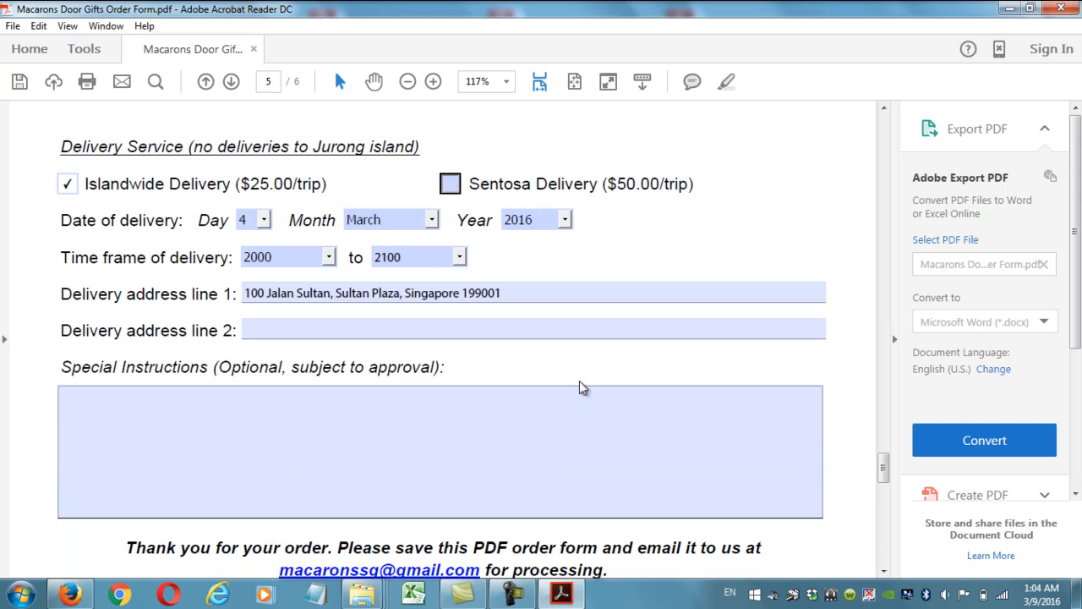
# Write the delivery note, revising it to 'Hand them to my hotel reception, tell them it's for room no. XXXX'.
pyautogui.click(471, 408)
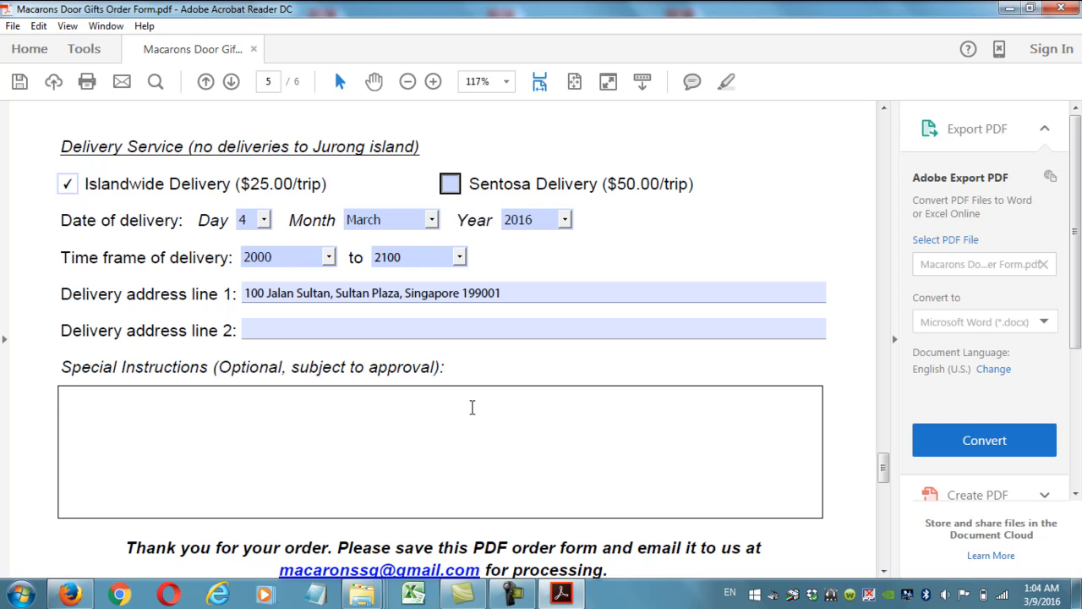
pyautogui.write('Hand them to my bro')
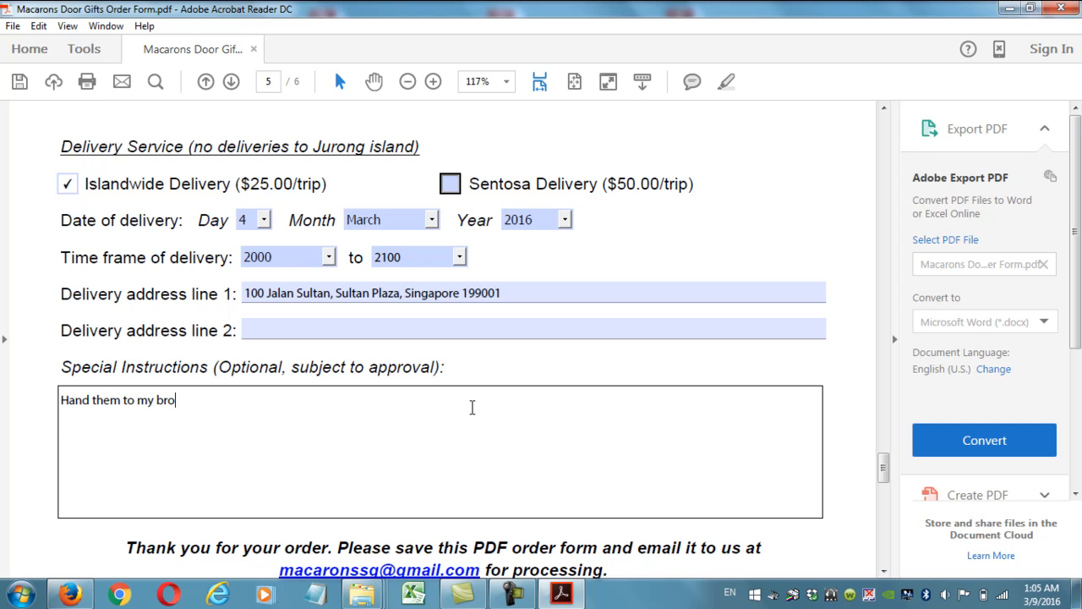
pyautogui.write('ther in law. Contact him at')
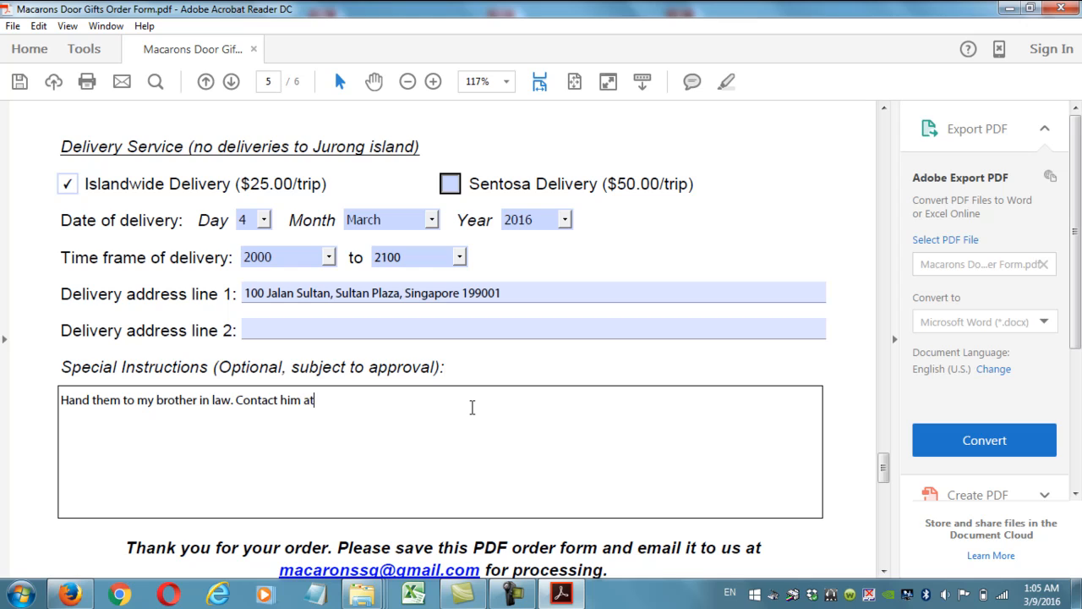
pyautogui.write(' 9XXXXXXXX')
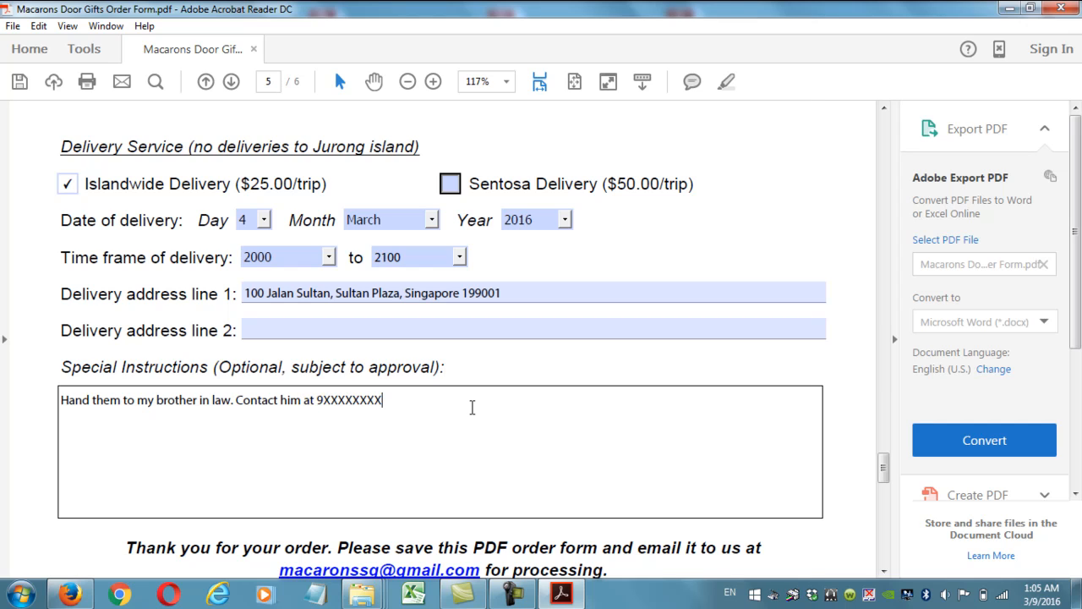
pyautogui.press('BackSpace')
pyautogui.write('.')
pyautogui.press('Return')
pyautogui.press('Return')
pyautogui.press('BackSpace')
pyautogui.press('BackSpace')
pyautogui.press('BackSpace')
pyautogui.press('BackSpace')
pyautogui.press('BackSpace')
pyautogui.press('BackSpace')
pyautogui.press('BackSpace')
pyautogui.press('BackSpace')
pyautogui.press('BackSpace')
pyautogui.press('BackSpace')
pyautogui.press('BackSpace')
pyautogui.press('BackSpace')
pyautogui.press('BackSpace')
pyautogui.press('BackSpace')
pyautogui.press('BackSpace')
pyautogui.press('BackSpace')
pyautogui.press('BackSpace')
pyautogui.press('BackSpace')
pyautogui.press('BackSpace')
pyautogui.press('BackSpace')
pyautogui.press('BackSpace')
pyautogui.press('BackSpace')
pyautogui.press('BackSpace')
pyautogui.press('BackSpace')
pyautogui.press('BackSpace')
pyautogui.press('BackSpace')
pyautogui.press('BackSpace')
pyautogui.press('BackSpace')
pyautogui.press('BackSpace')
pyautogui.press('BackSpace')
pyautogui.press('BackSpace')
pyautogui.write('hotel reception')
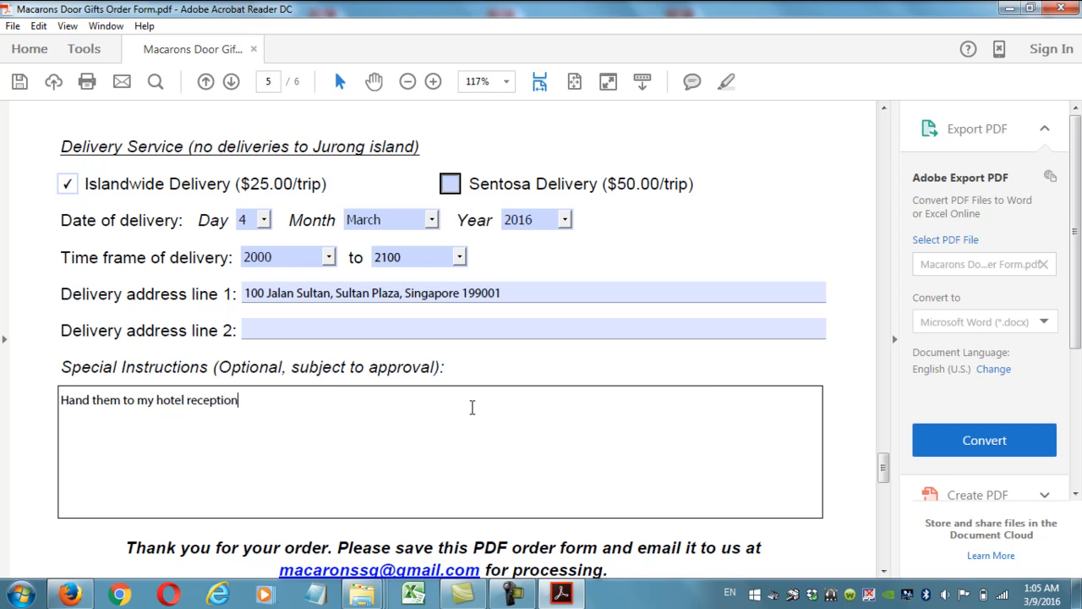
pyautogui.write(", tell them it's for room no")
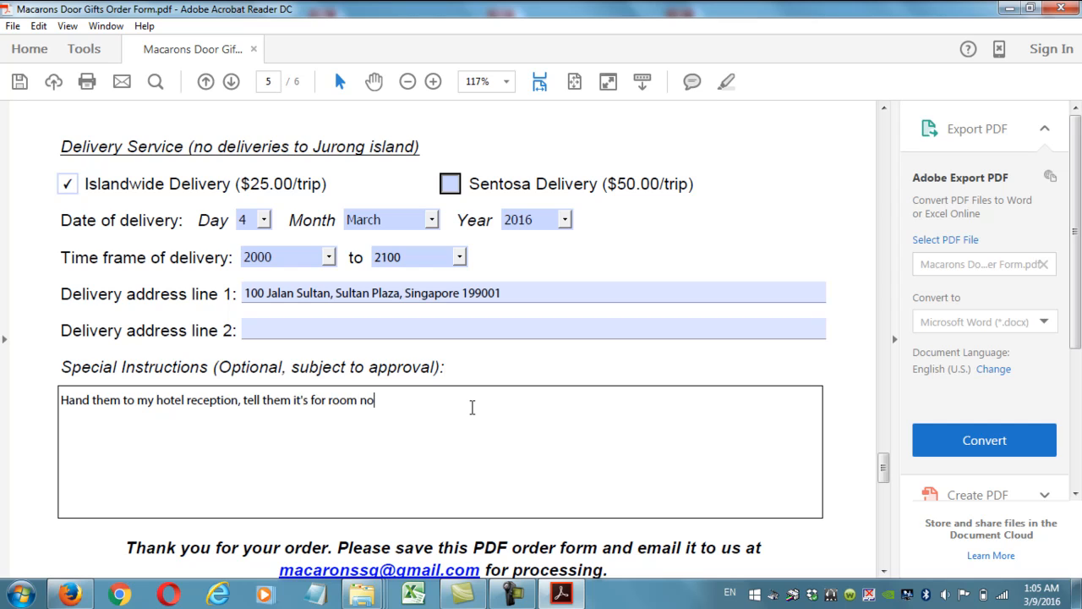
pyautogui.write('. XXXX')
pyautogui.scroll(-3, 493, 372)
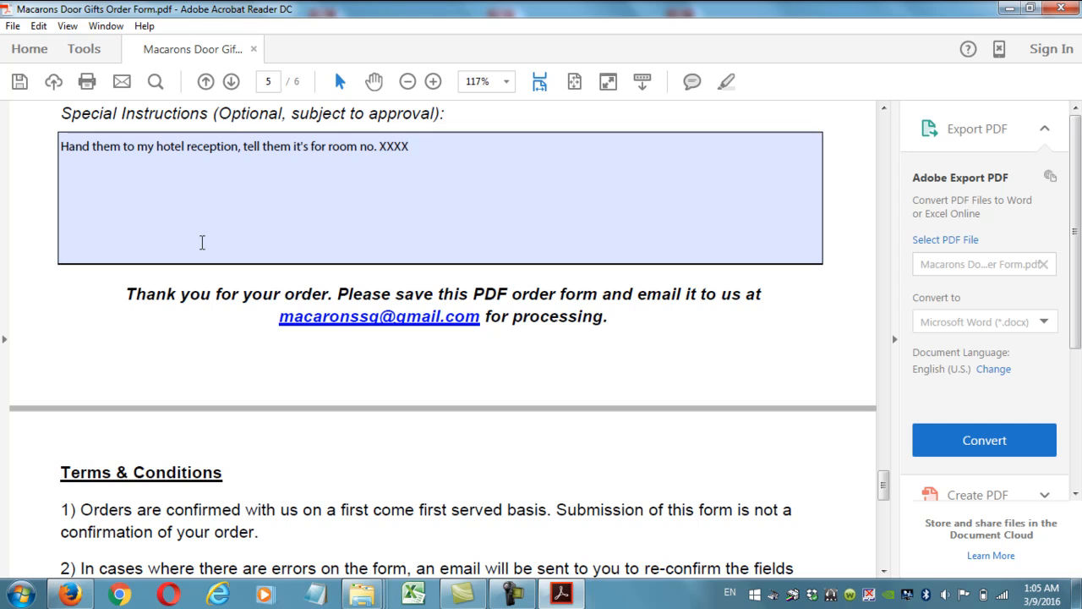
# Save a copy to the Desktop, appending an underscore and the customer's name to the suggested filename.
pyautogui.click(14, 26)
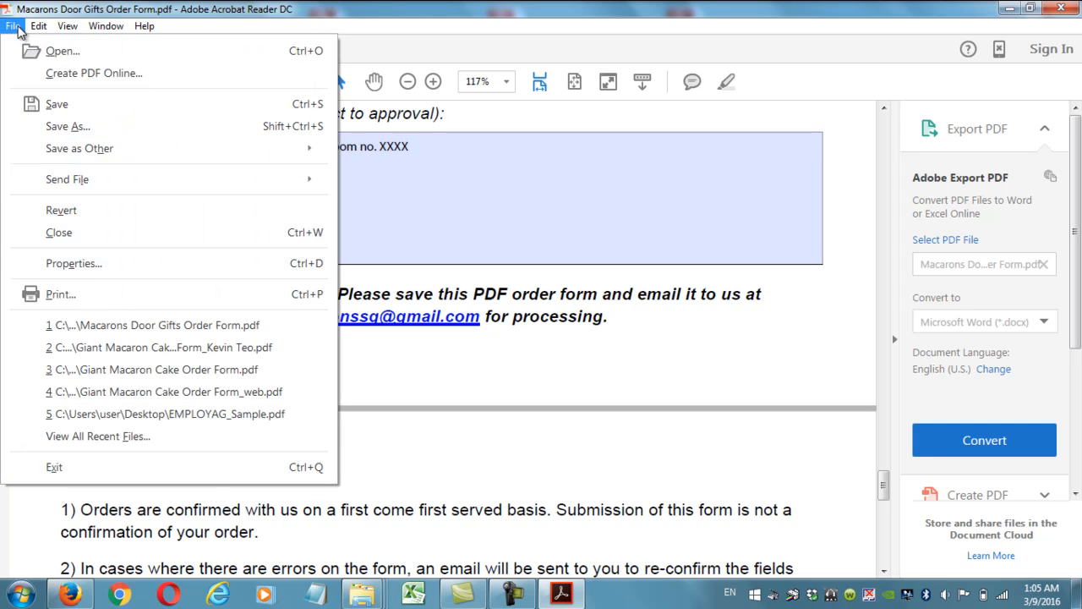
pyautogui.click(89, 126)
pyautogui.click(494, 217)
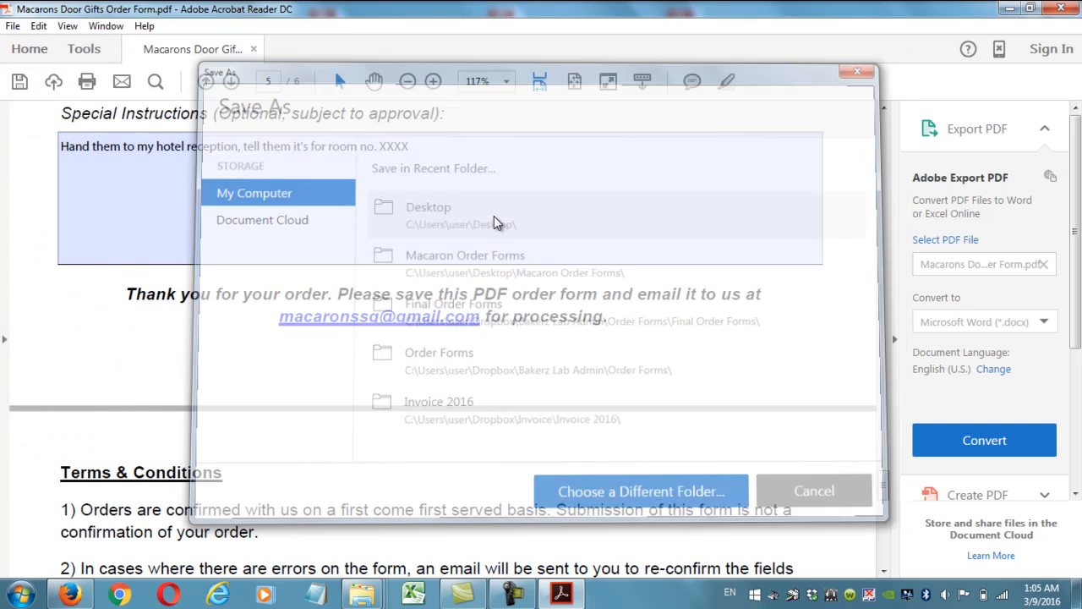
pyautogui.scroll(-1, 526, 203)
pyautogui.click(275, 305)
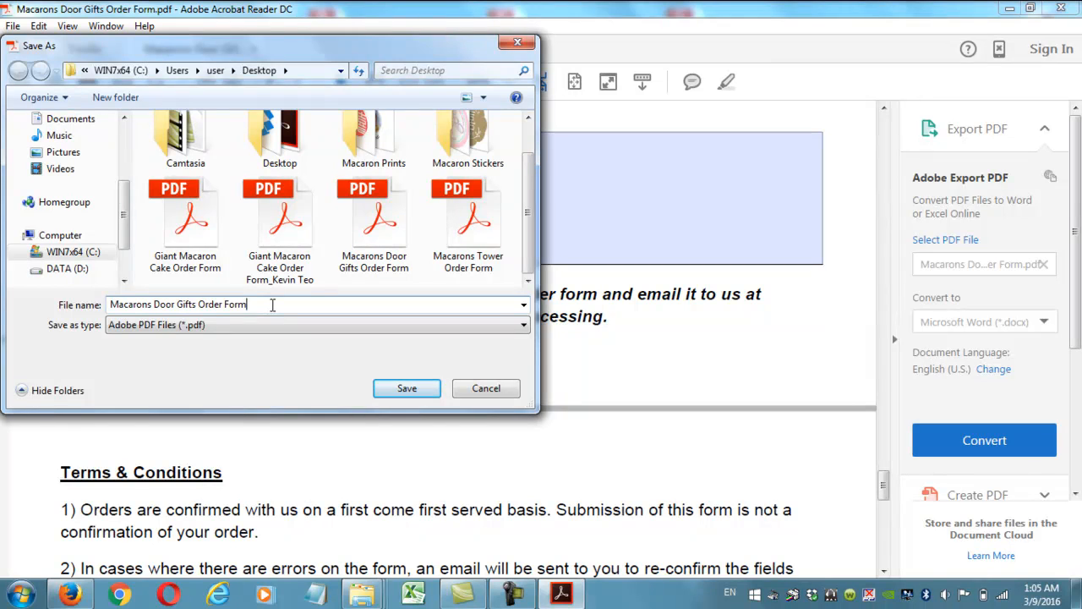
pyautogui.write('eo')
pyautogui.click(409, 390)
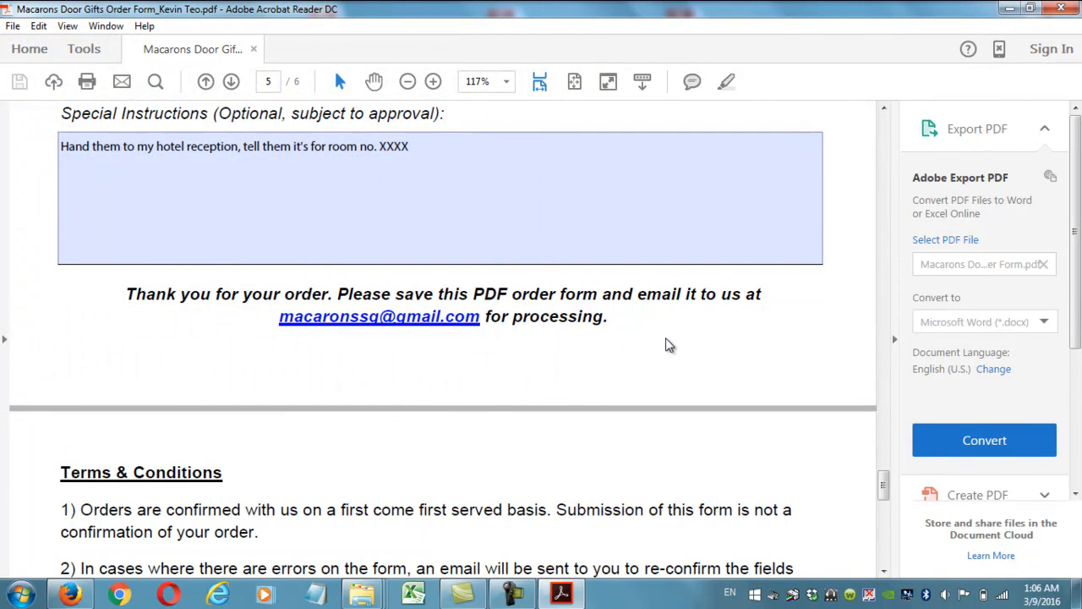
# Scroll the saved form down to Terms & Conditions, then back up to Step 3's Design 1 filename field.
pyautogui.moveTo(884, 482); pyautogui.dragTo(884, 500)
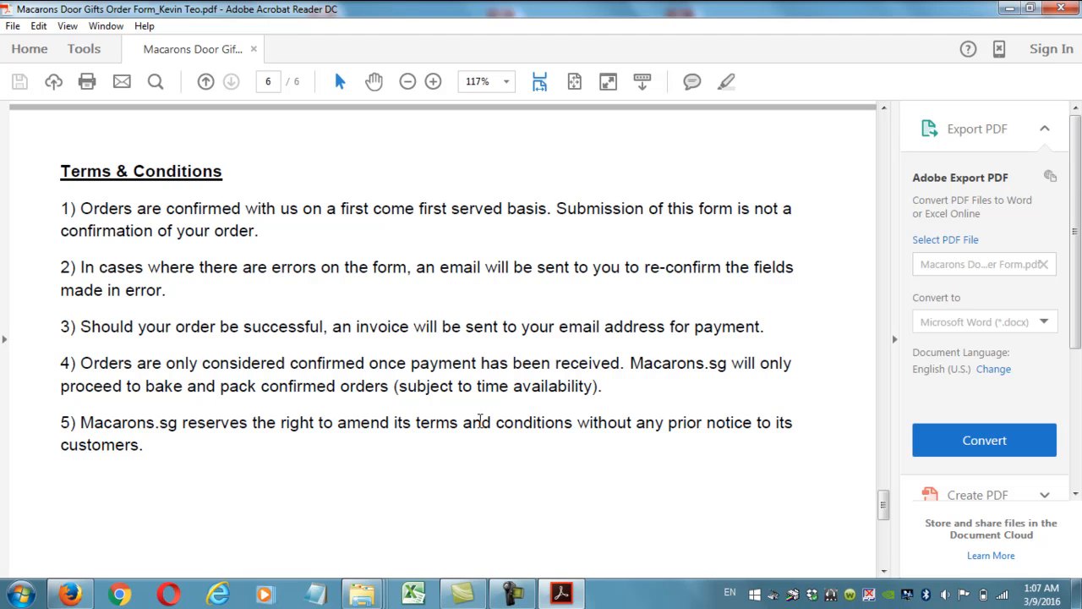
pyautogui.scroll(1, 467, 425)
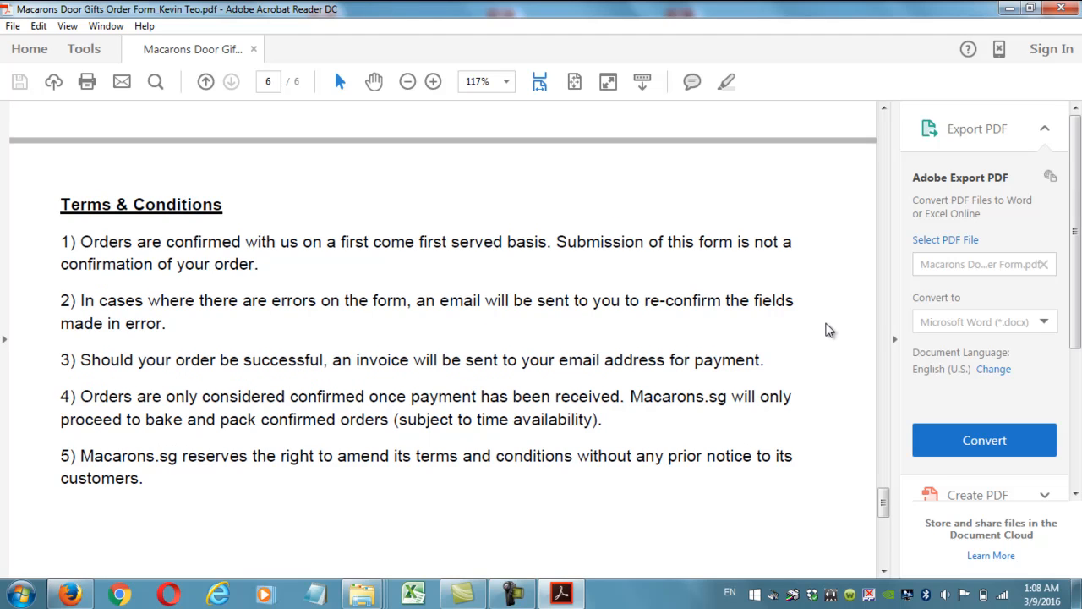
pyautogui.scroll(3, 828, 329)
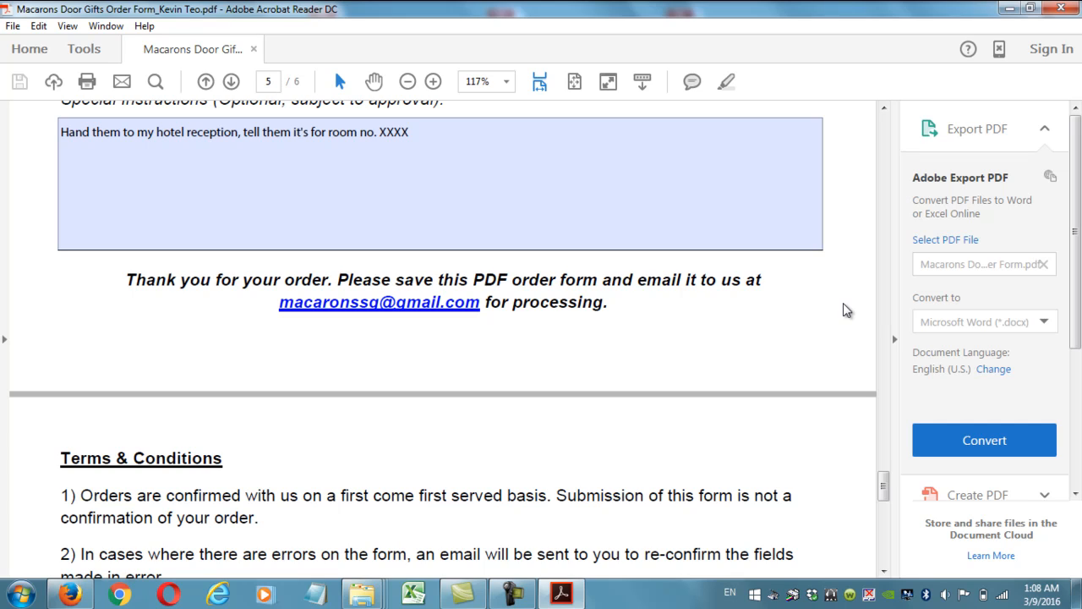
pyautogui.moveTo(886, 484); pyautogui.dragTo(888, 275)
pyautogui.click(302, 244)
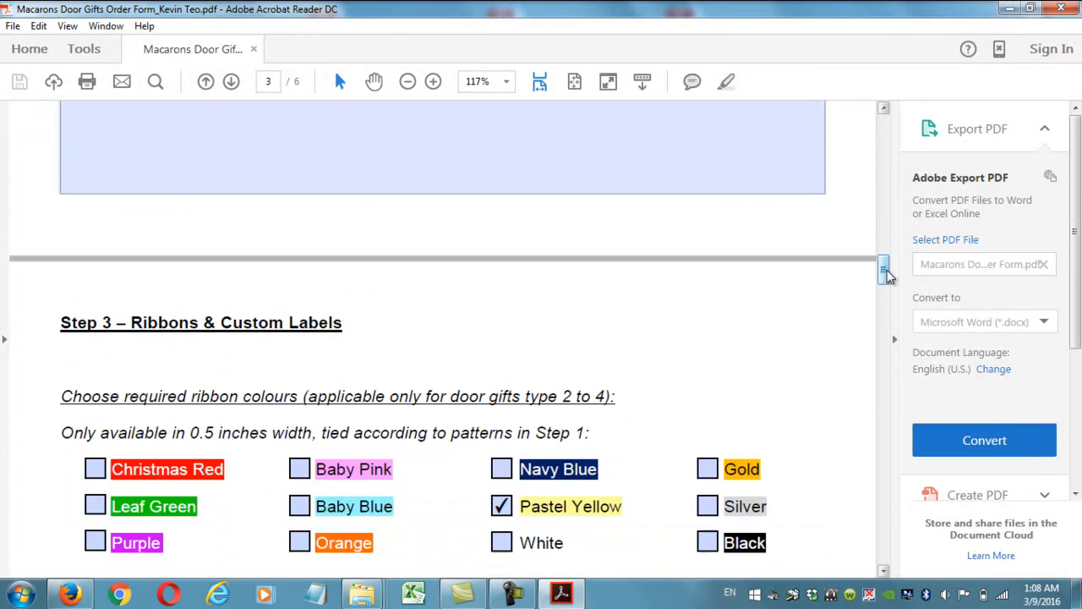